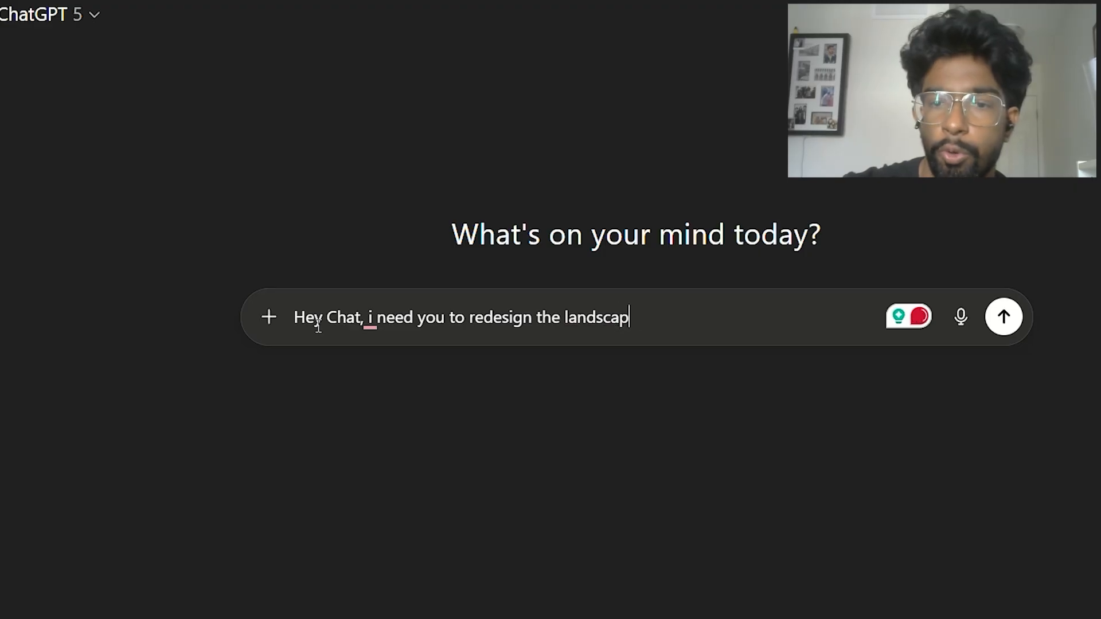
# Step: Write the prompt "Hey Chat, i need you to redesign the landscaping of this house."
pyautogui.write('h')
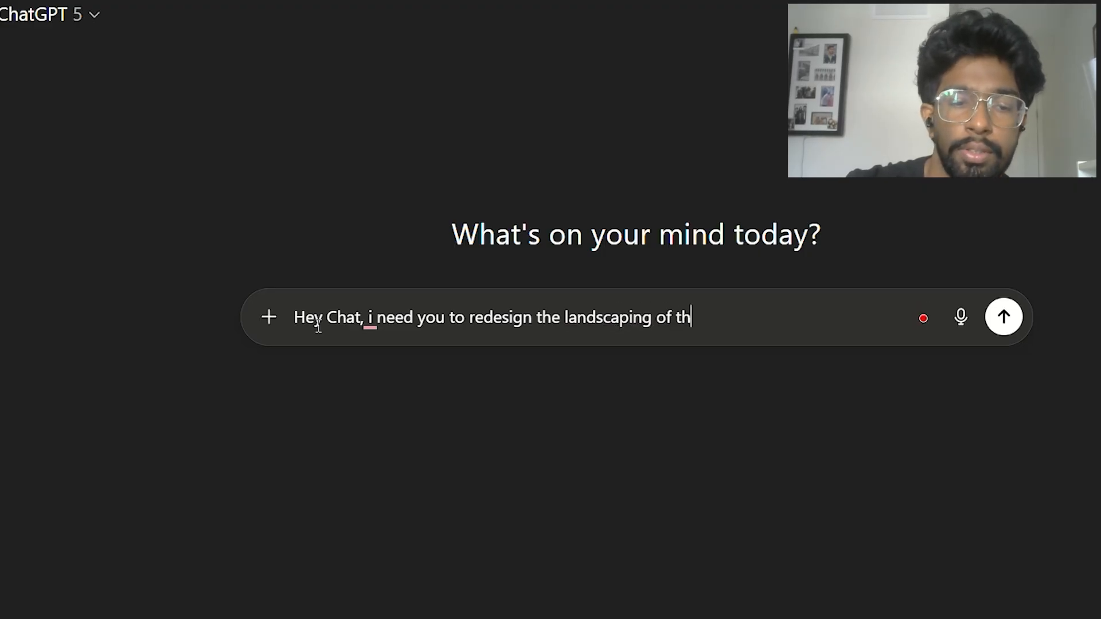
pyautogui.write('is house')
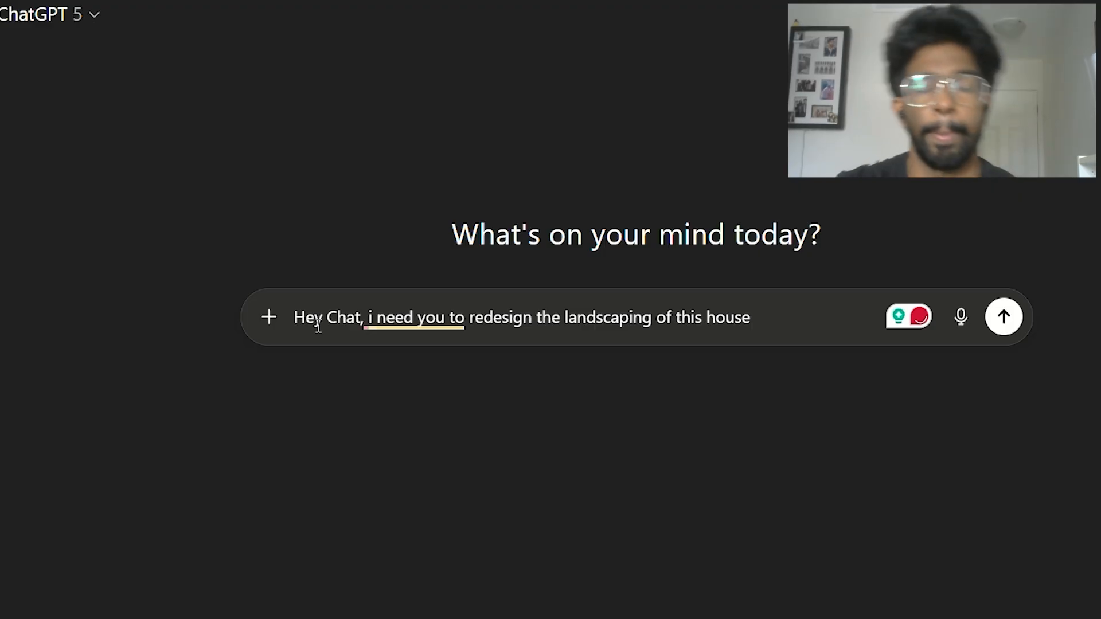
pyautogui.write('.')
# Step: Attach the house photo "WhatsApp Image 2025-08-19 at 1.12.45 PM.jpeg" to the prompt
pyautogui.click(261, 336)
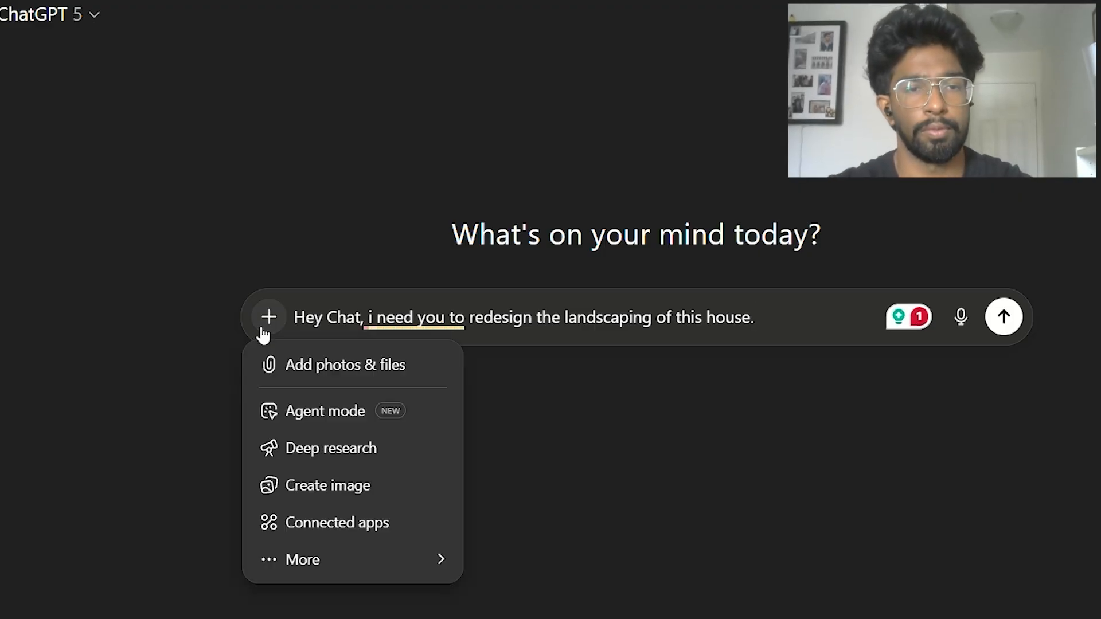
pyautogui.click(304, 368)
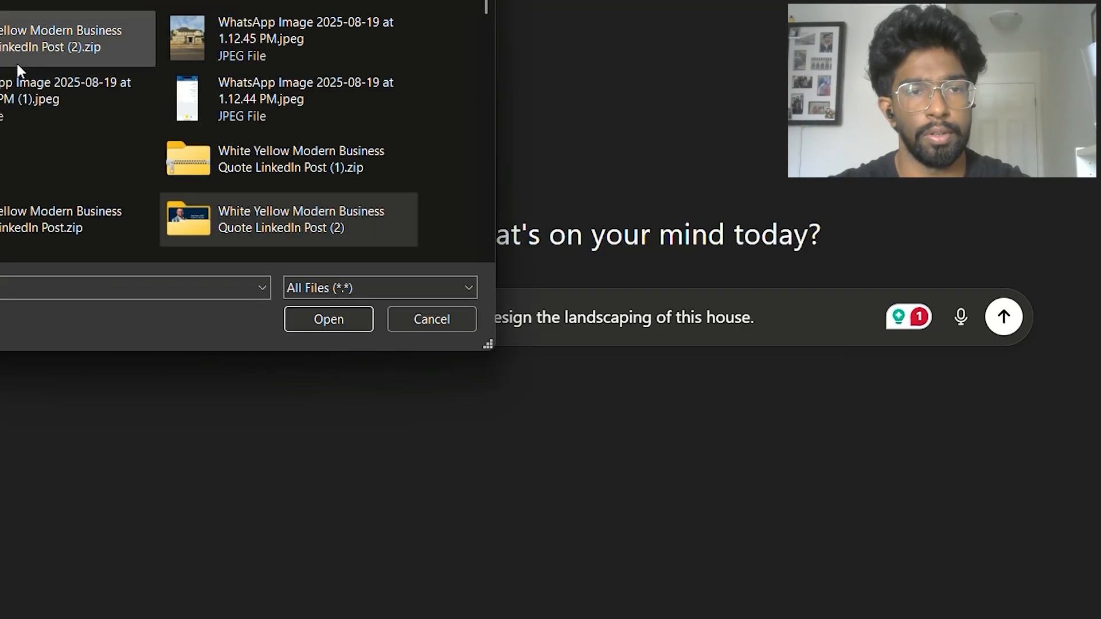
pyautogui.doubleClick(202, 61)
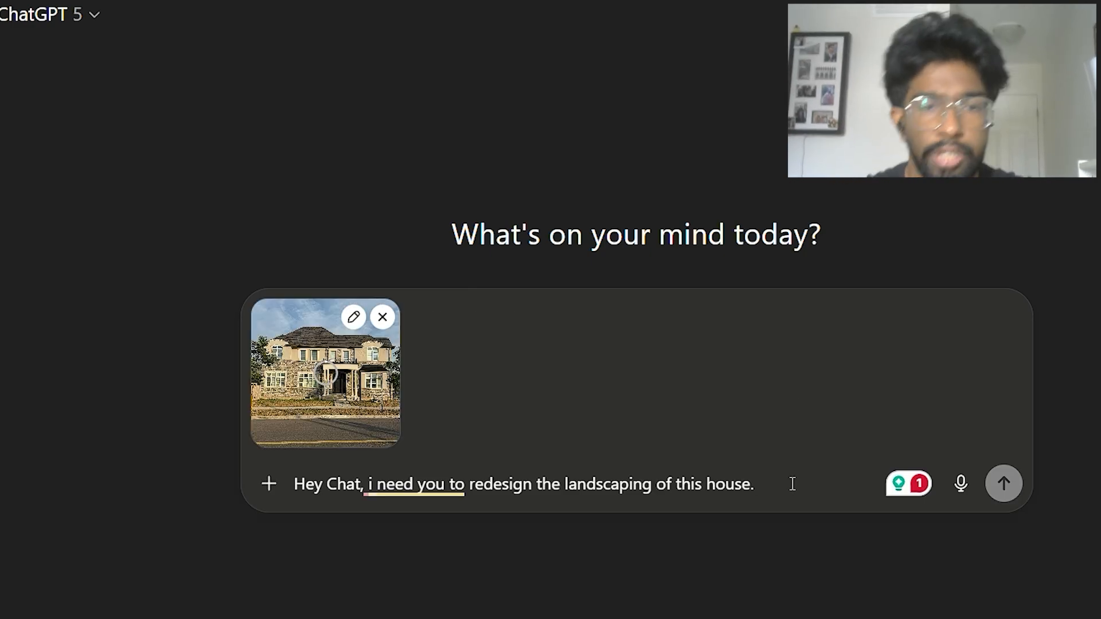
# Step: Add "Make it modern minimalistic" to the end of the prompt and send it with the attached photo
pyautogui.write('M')
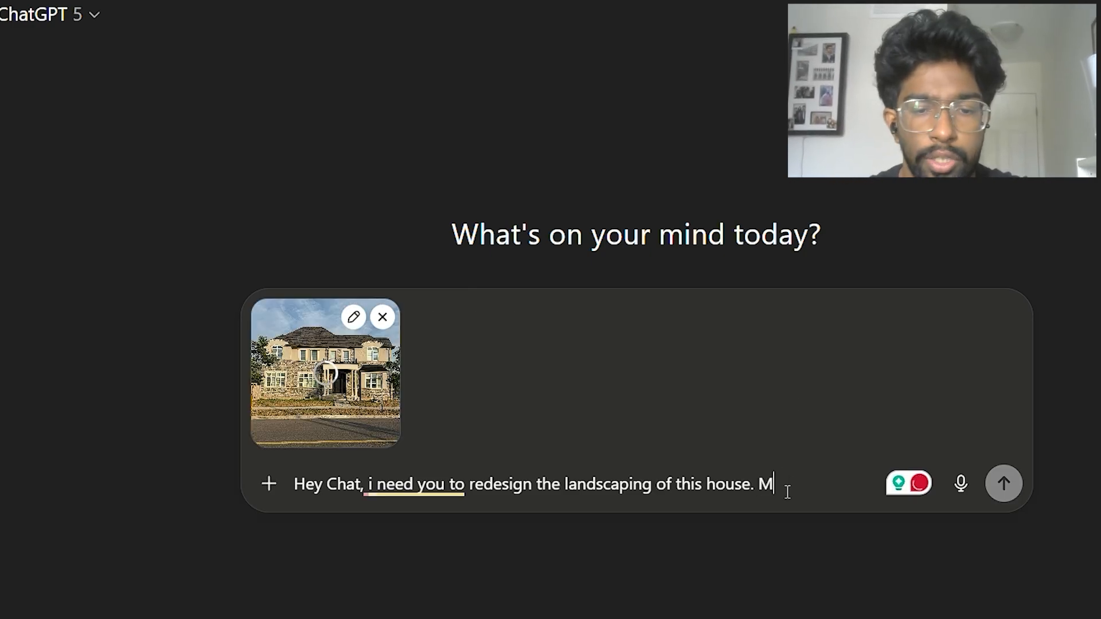
pyautogui.write('ake it ')
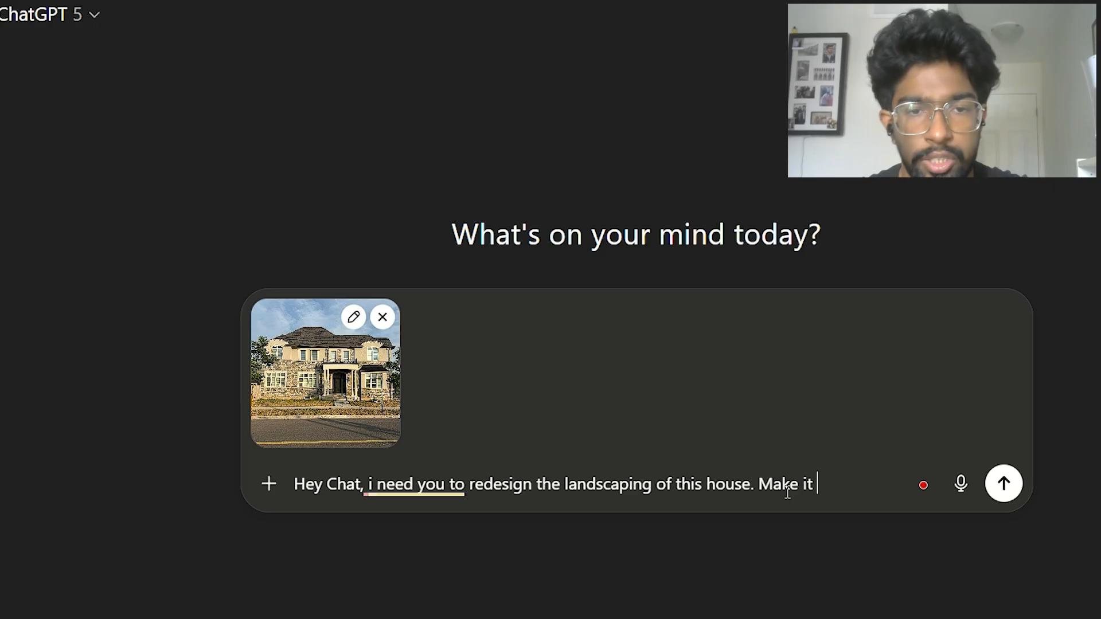
pyautogui.write('moder')
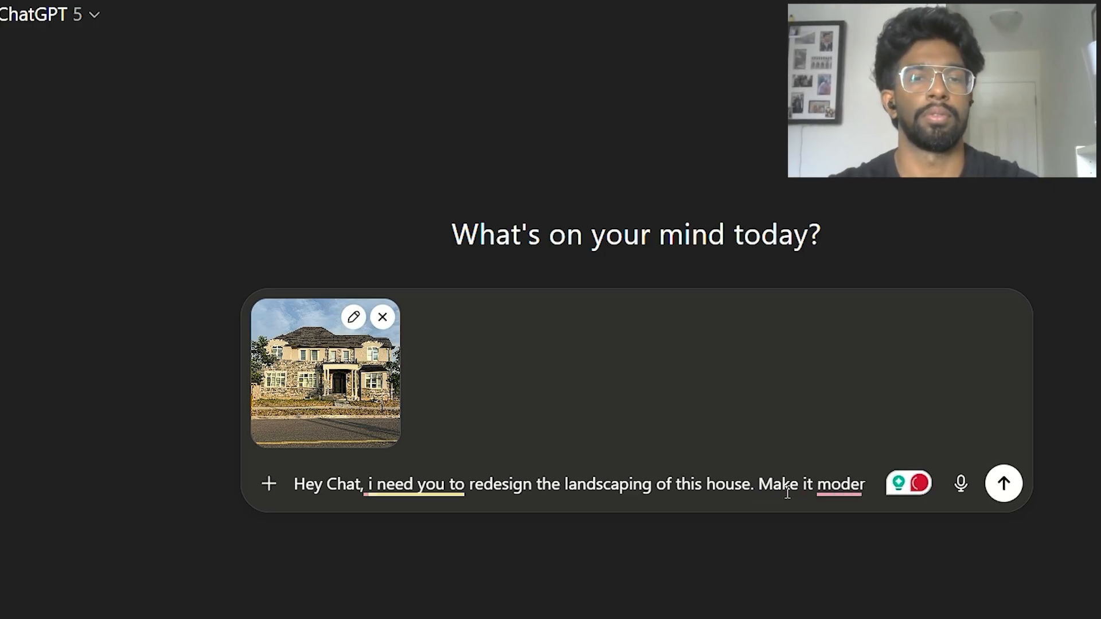
pyautogui.press('BackSpace')
pyautogui.press('BackSpace')
pyautogui.press('BackSpace')
pyautogui.press('BackSpace')
pyautogui.press('BackSpace')
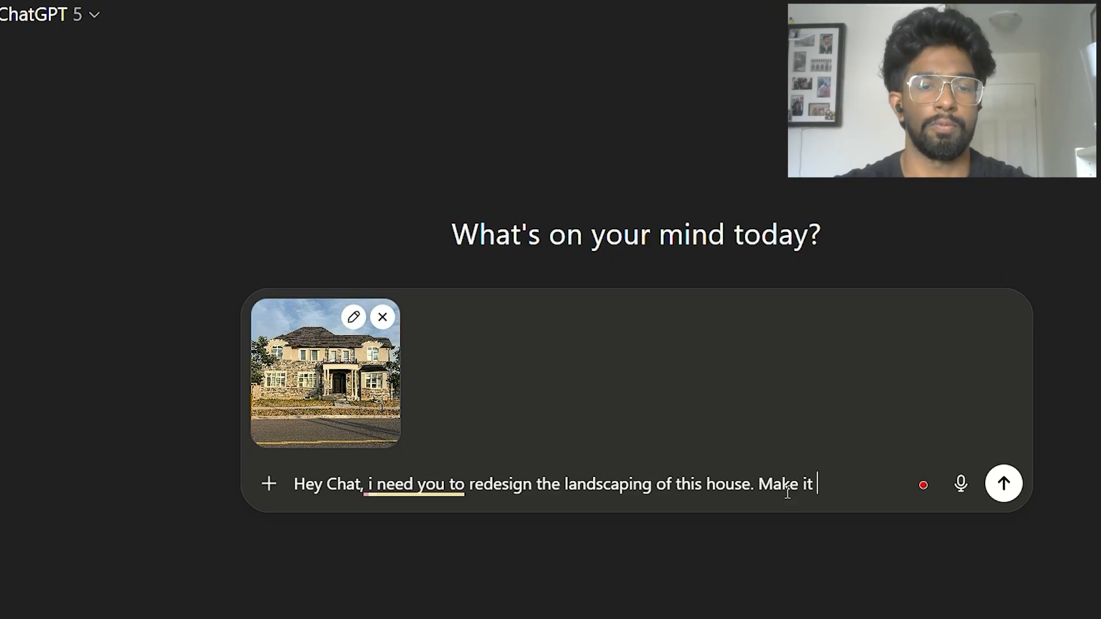
pyautogui.write('moder')
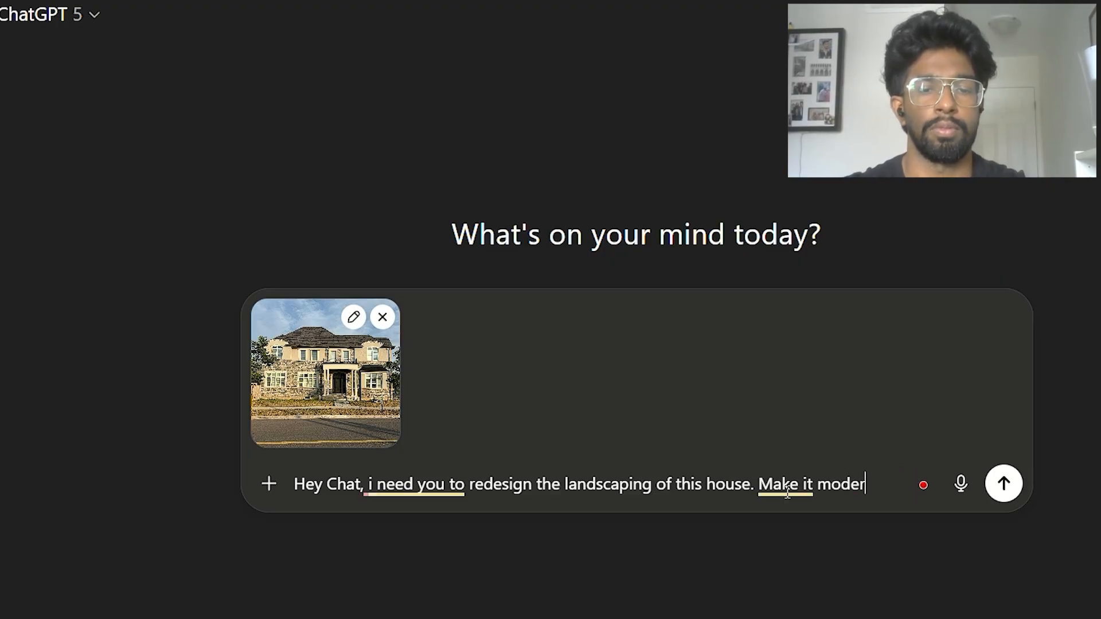
pyautogui.write('n minimalist')
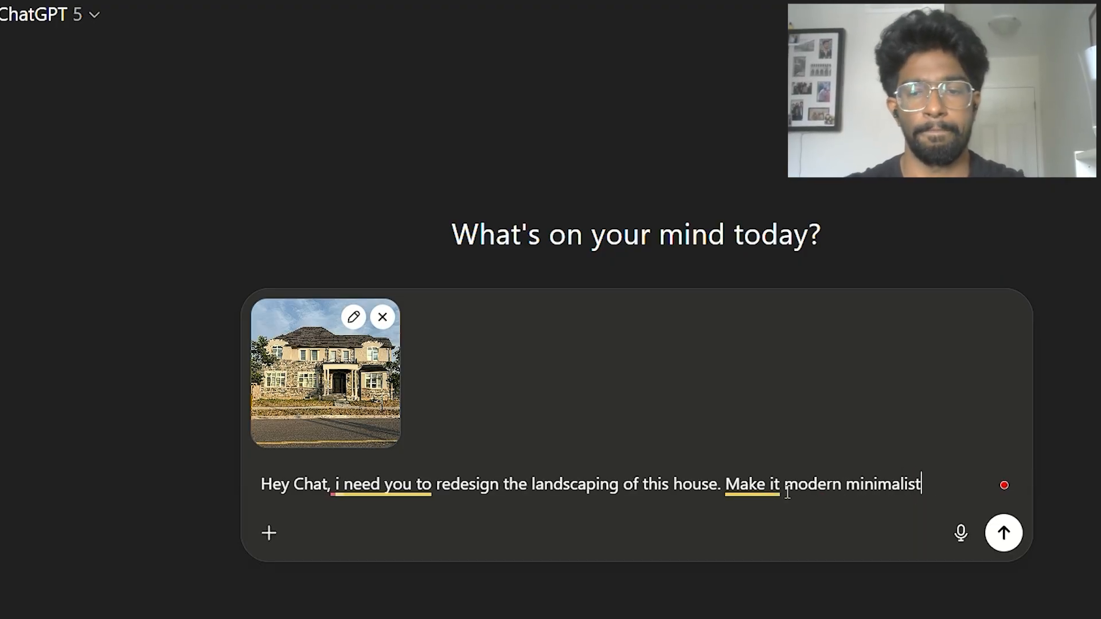
pyautogui.write('ic')
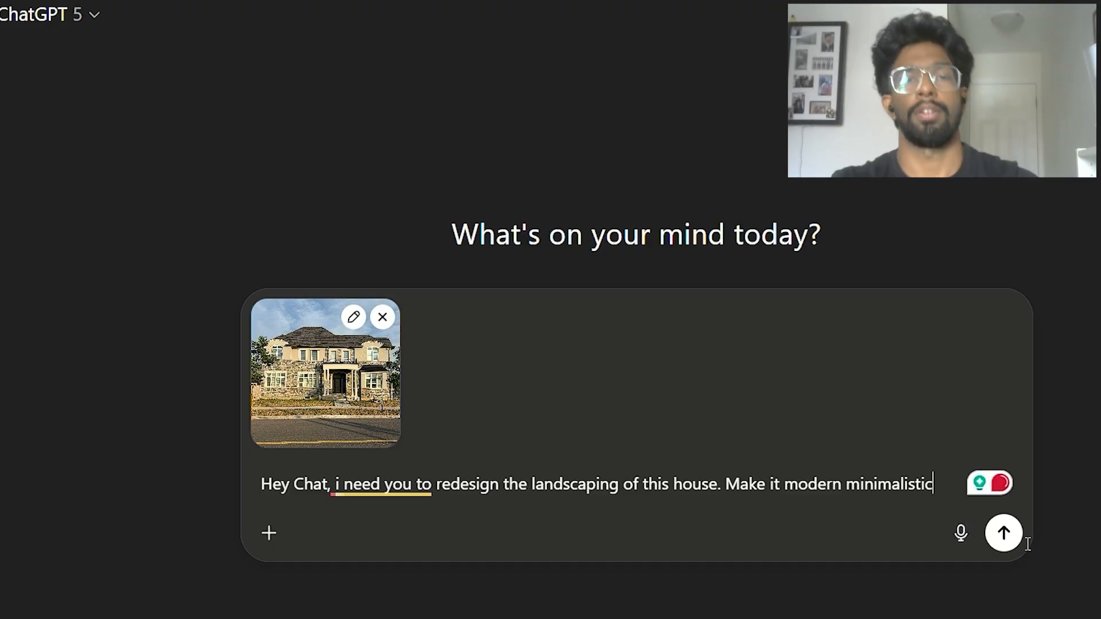
pyautogui.click(1012, 542)
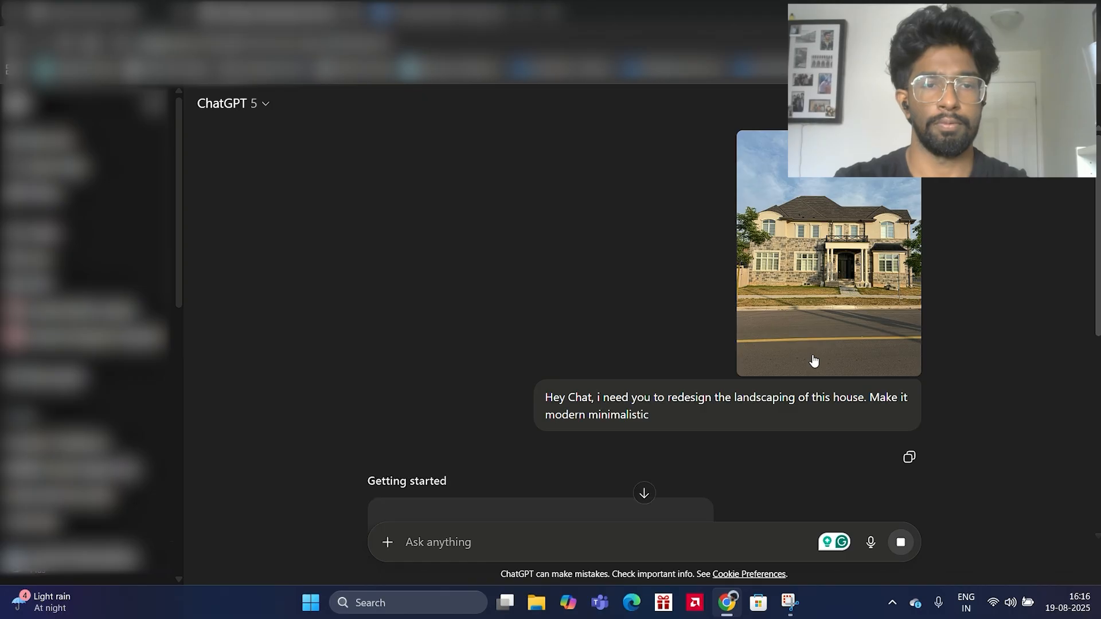
# Step: Open the generated image of the redesigned house in the enlarged editing view
pyautogui.scroll(-6, 814, 361)
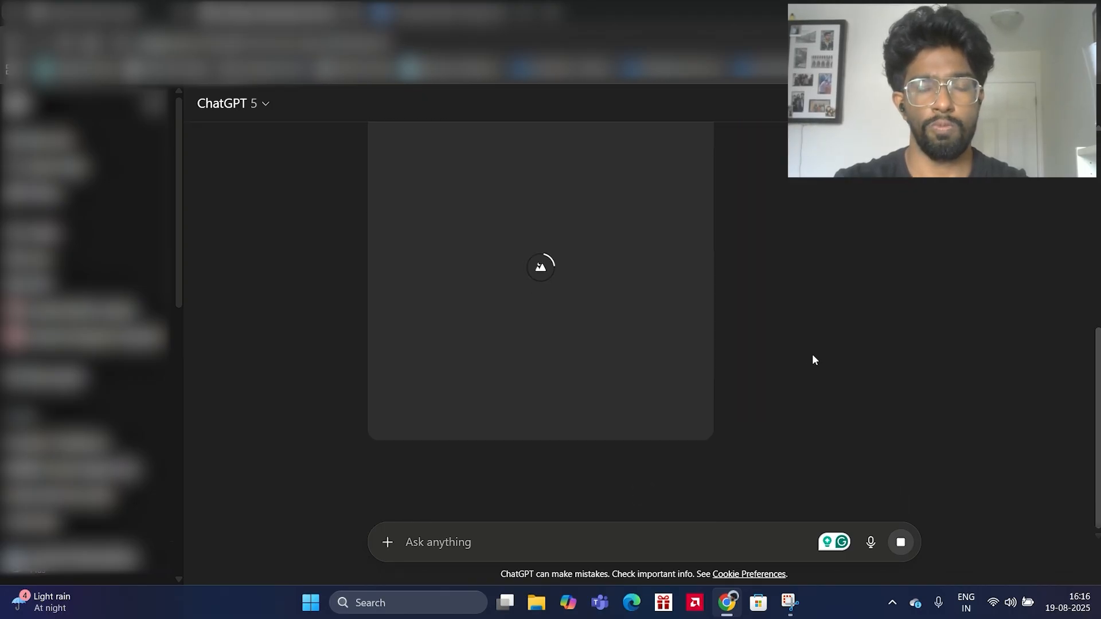
pyautogui.scroll(1, 813, 360)
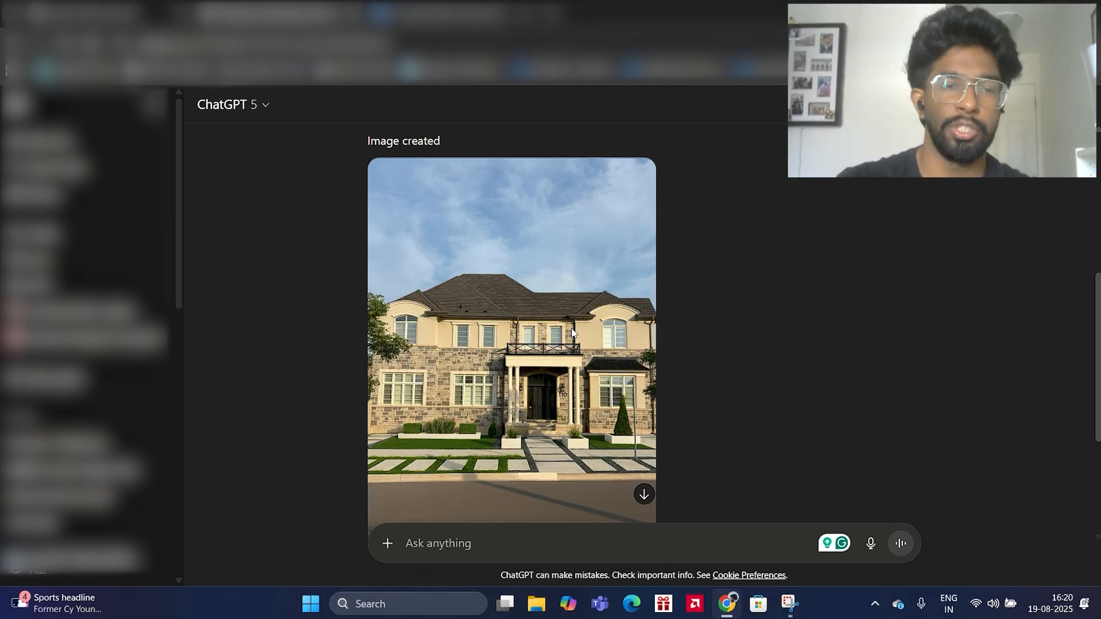
pyautogui.click(572, 331)
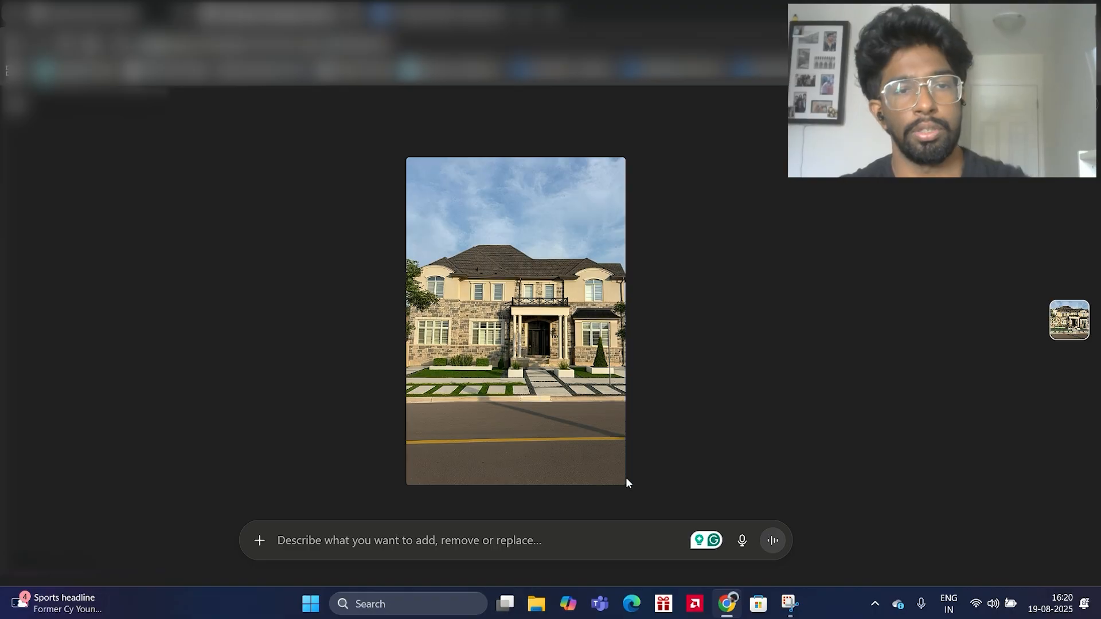
# Step: Write the image edit request "replace the tree on the side with an old maple tree."
pyautogui.click(365, 540)
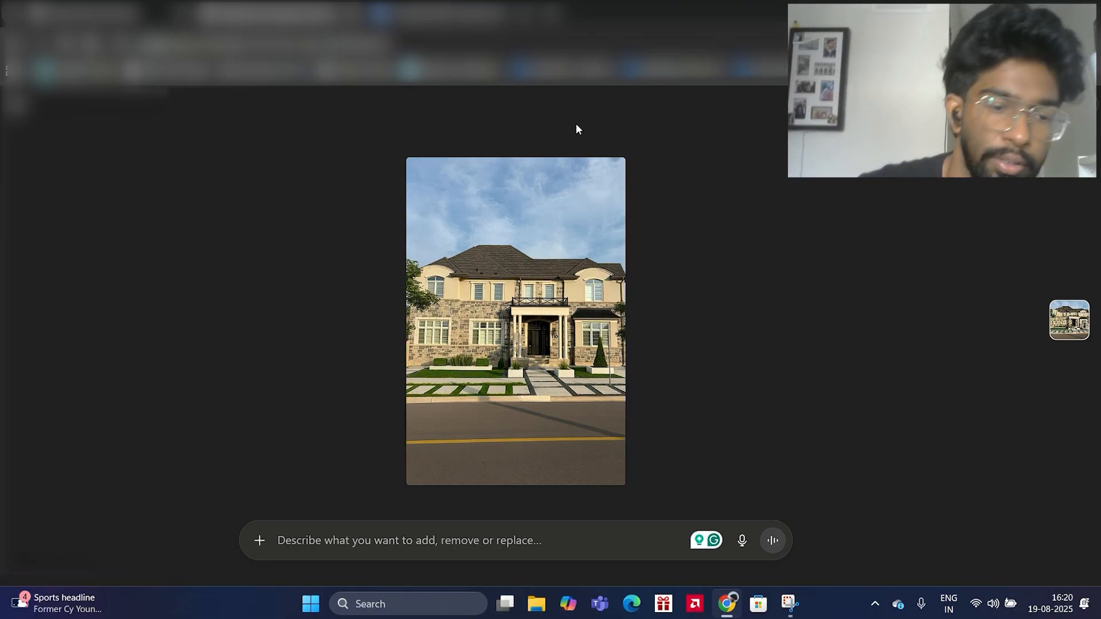
pyautogui.write('replace the')
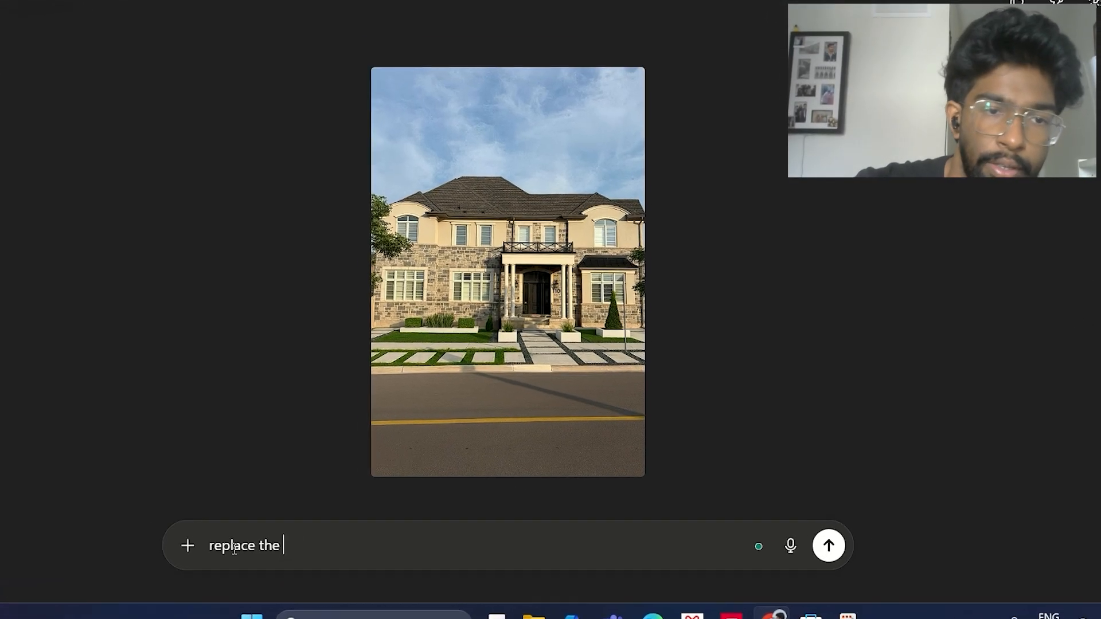
pyautogui.write(' tree ')
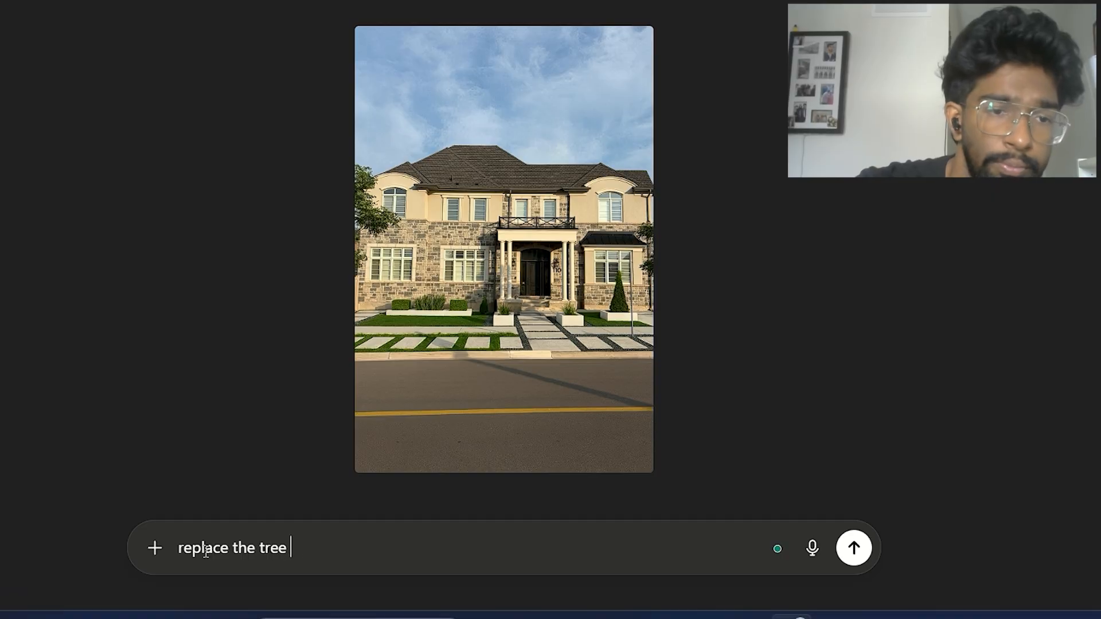
pyautogui.write('on the side')
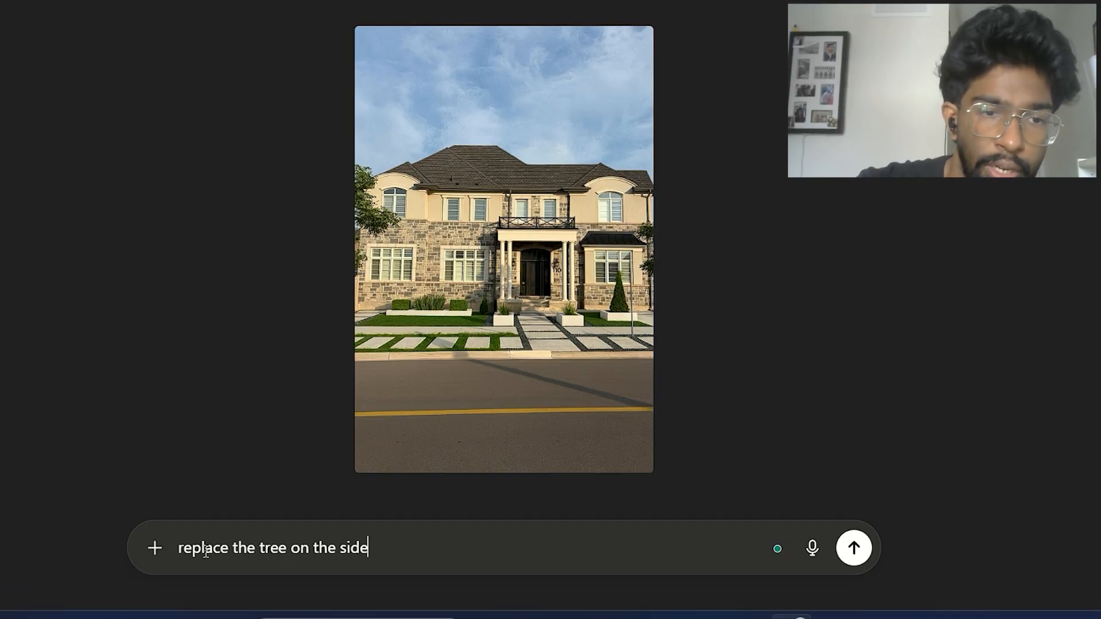
pyautogui.write(' with an ')
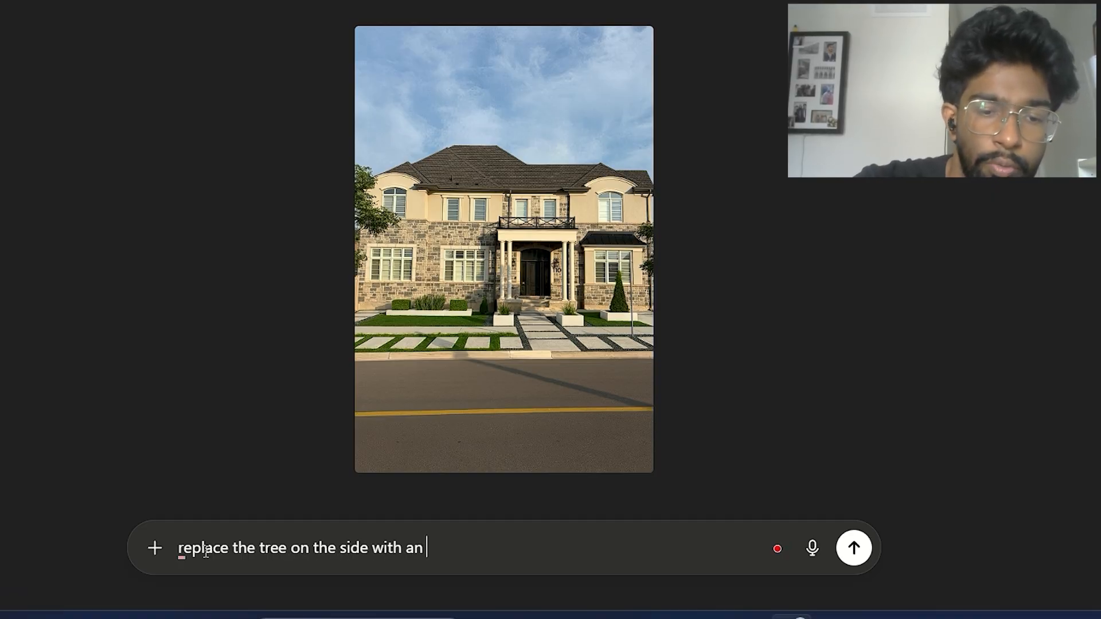
pyautogui.write('old maple t')
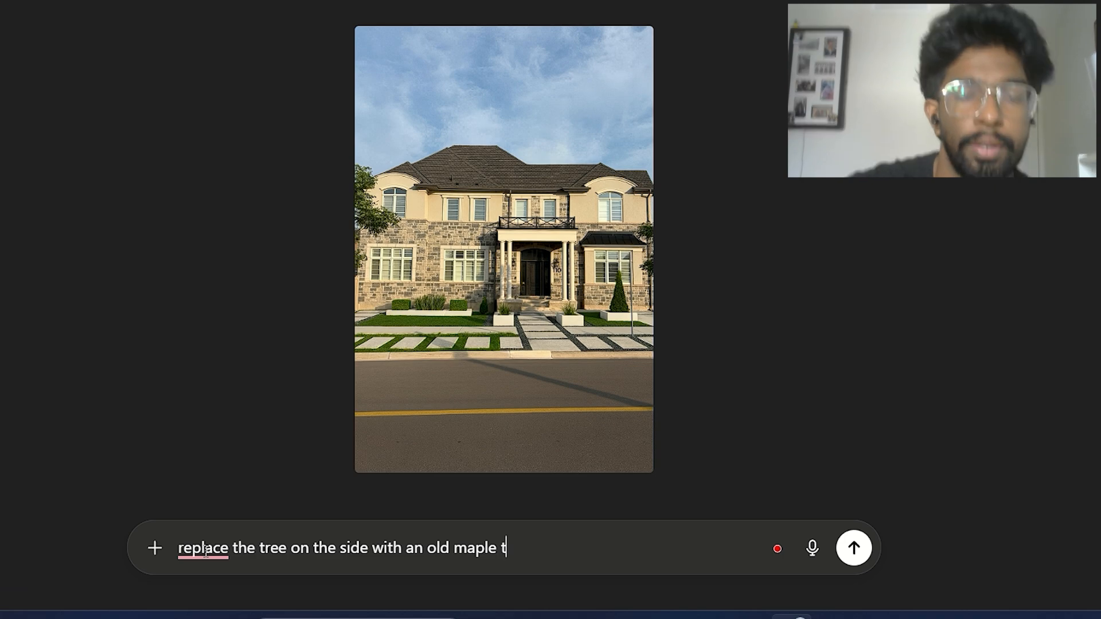
pyautogui.write('ree.')
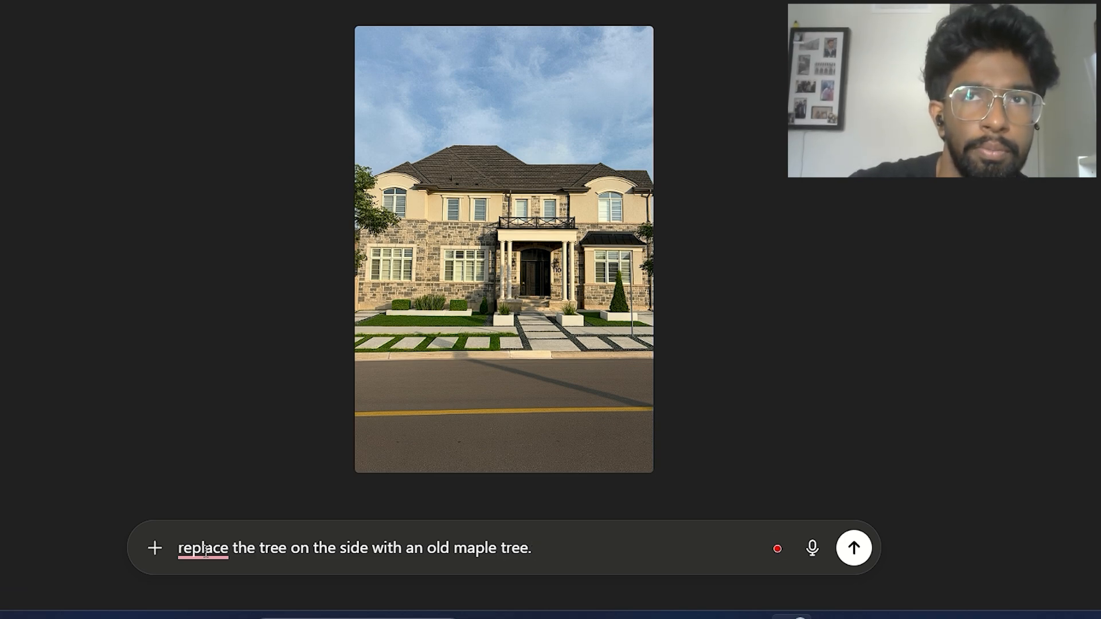
# Step: Extend the edit request with "also add a small japanese style pond on the left side"
pyautogui.write(' also a')
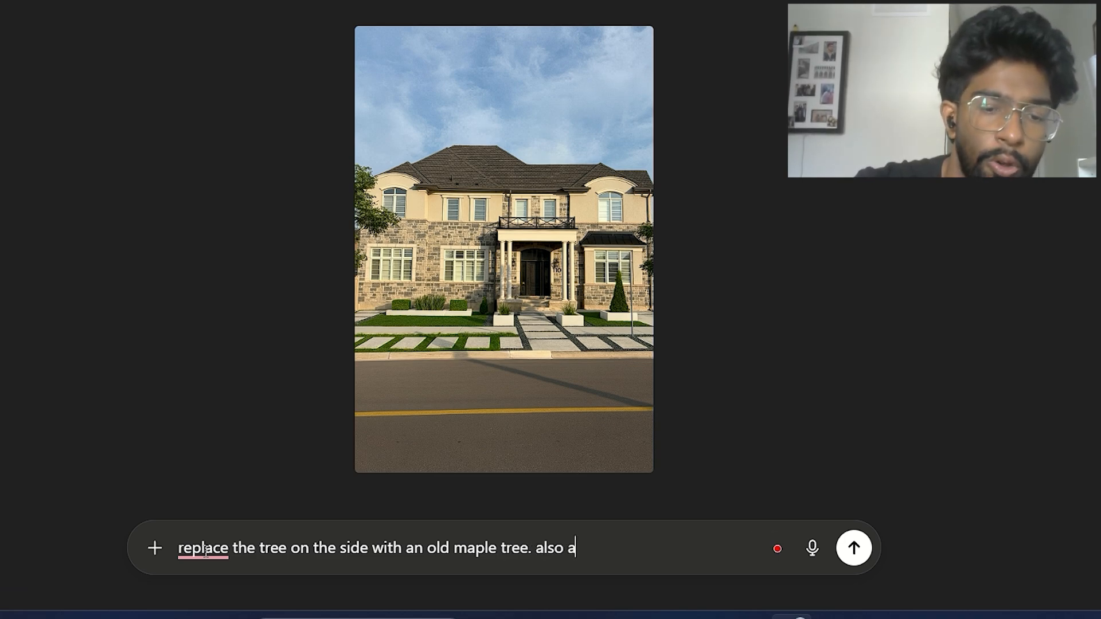
pyautogui.write('dd a smal')
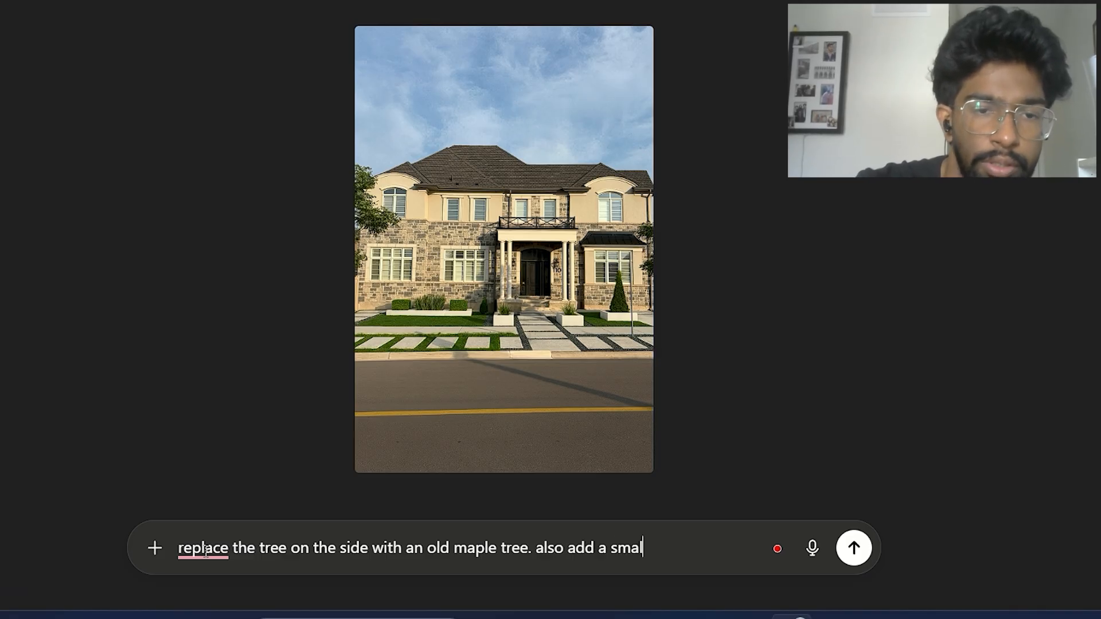
pyautogui.write('l ja')
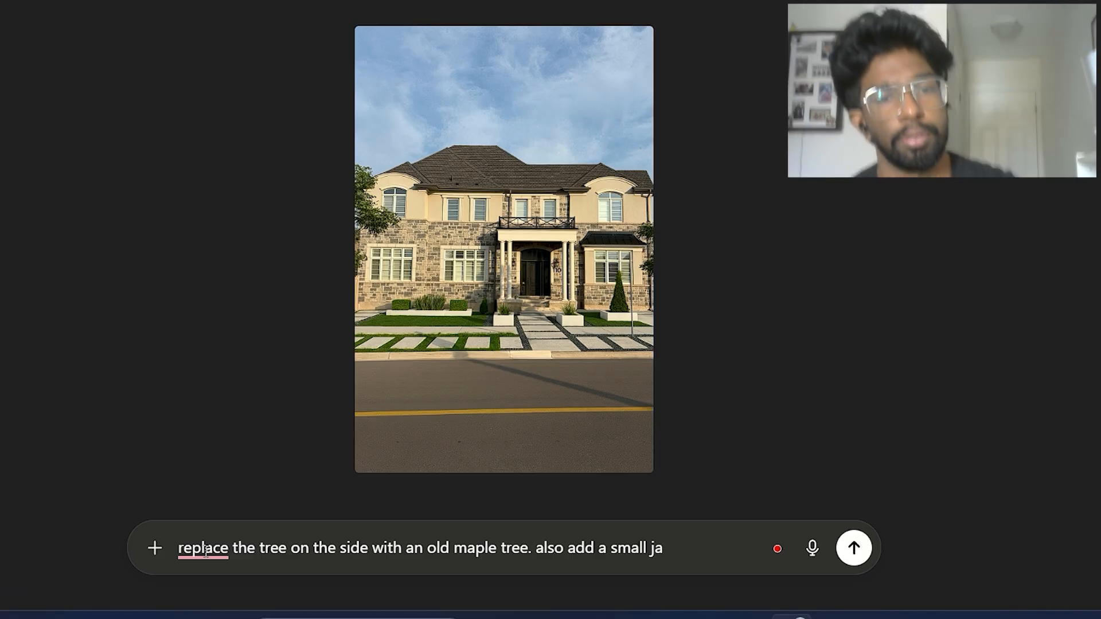
pyautogui.write('panese')
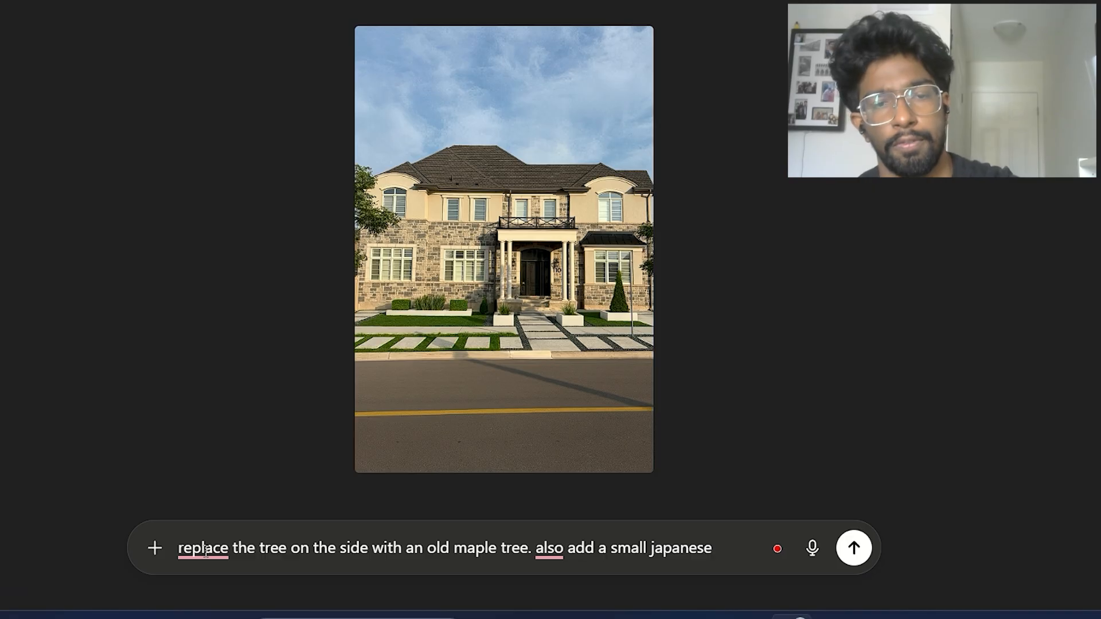
pyautogui.write(' sty')
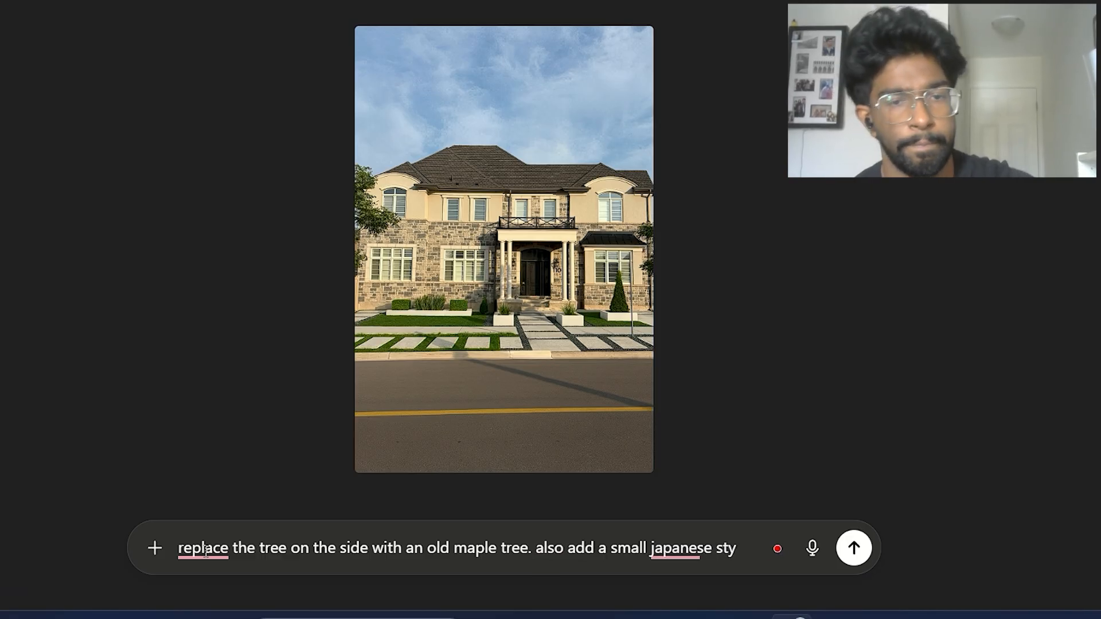
pyautogui.write('le')
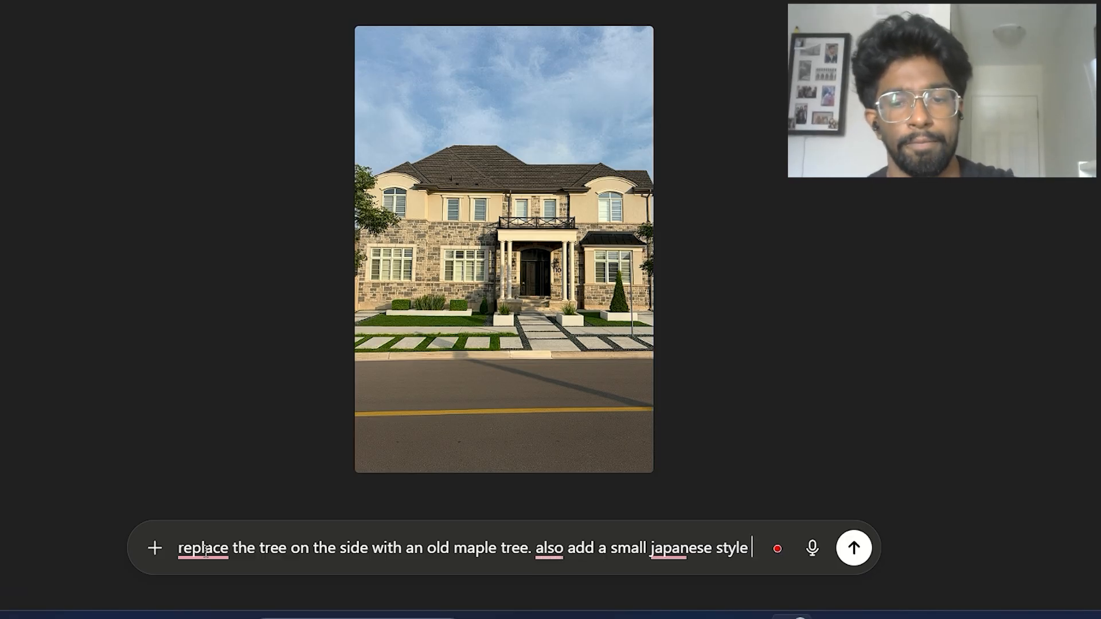
pyautogui.write(' pond on ')
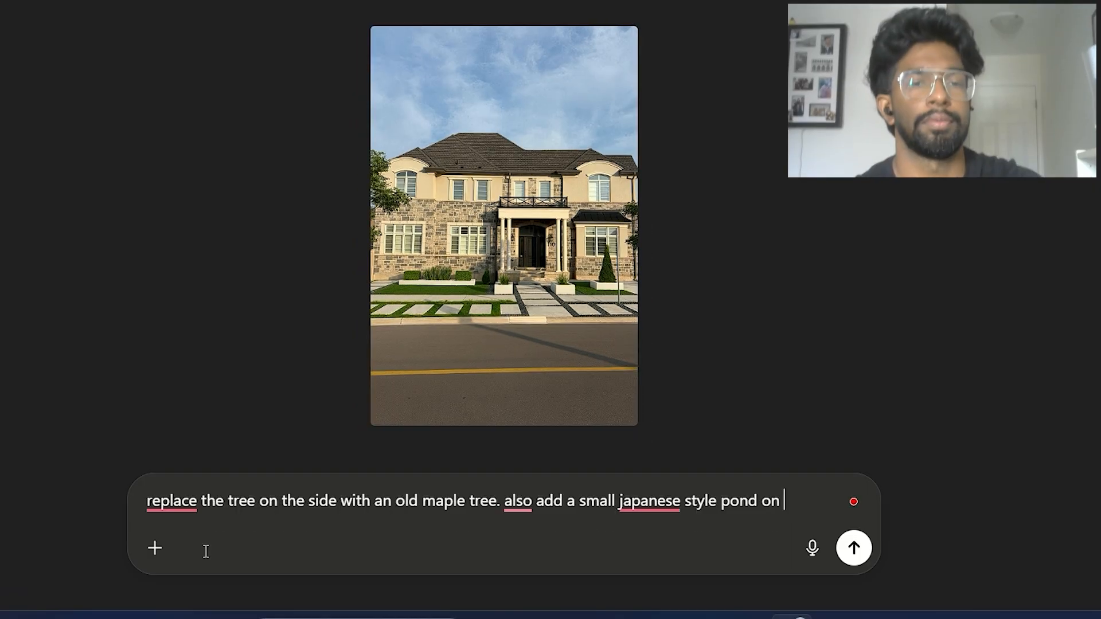
pyautogui.write('the left')
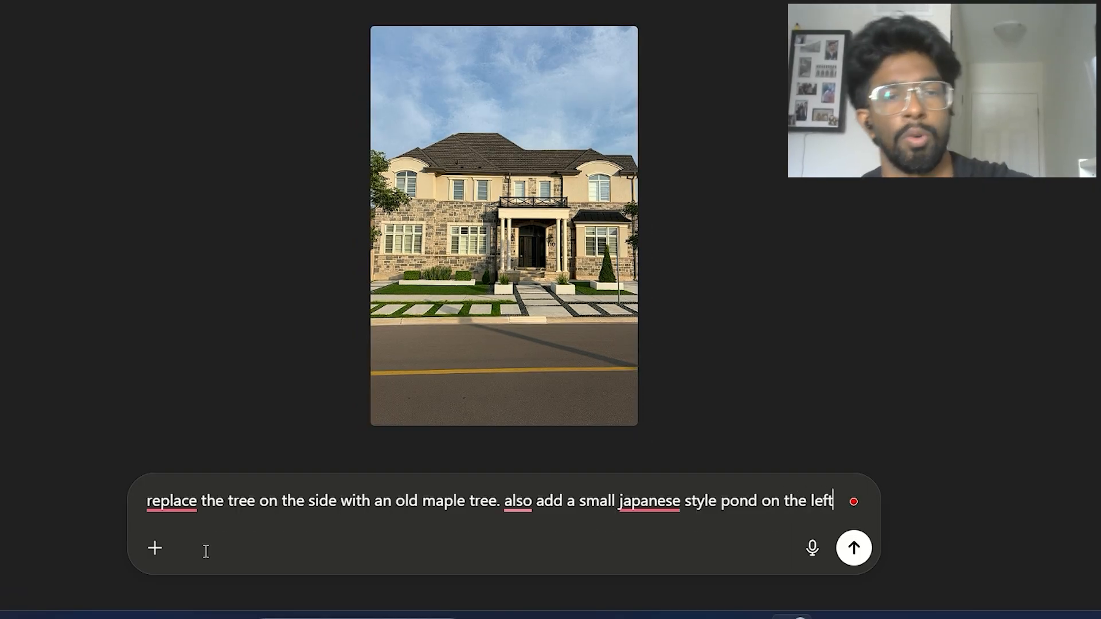
pyautogui.write(' side')
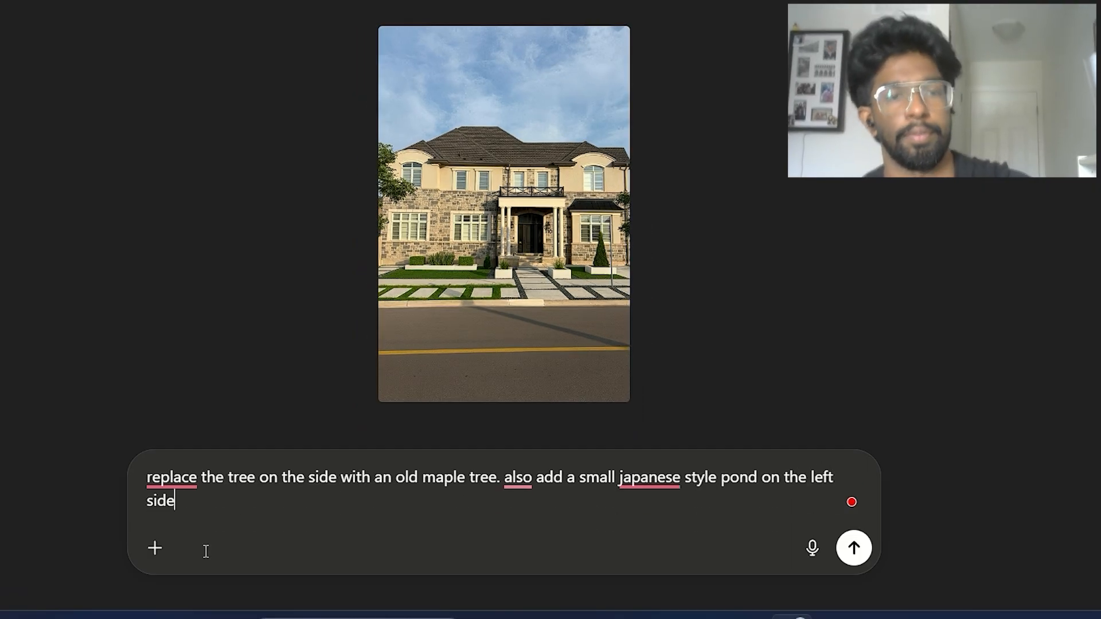
# Step: Correct "japanese style" to "Japanese-style" using the spelling suggestion and submit the edit request
pyautogui.moveTo(647, 479)
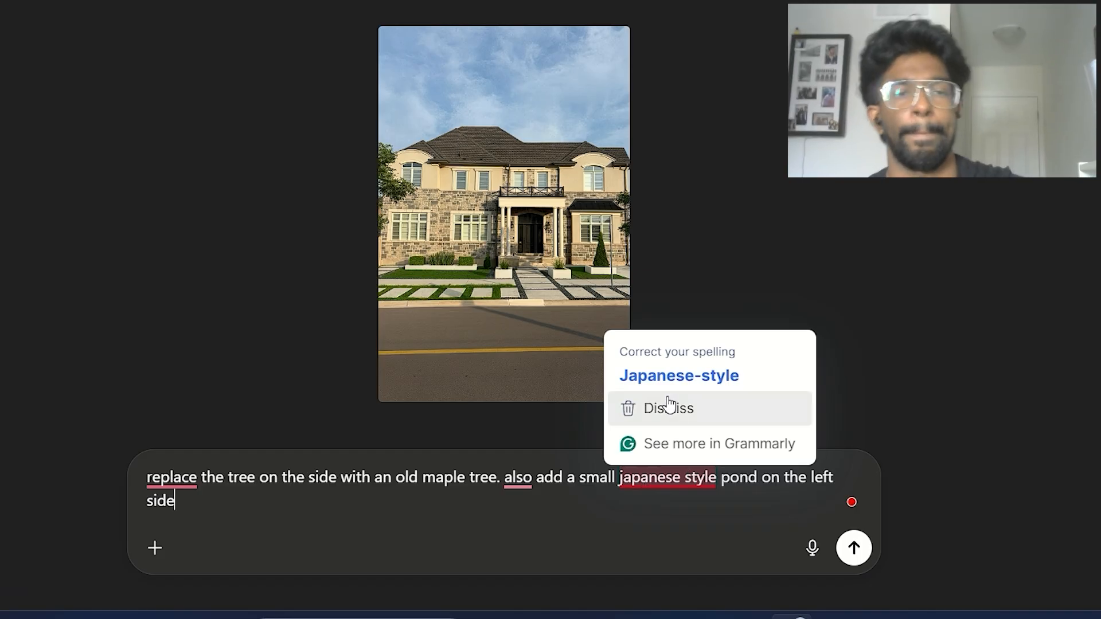
pyautogui.click(667, 376)
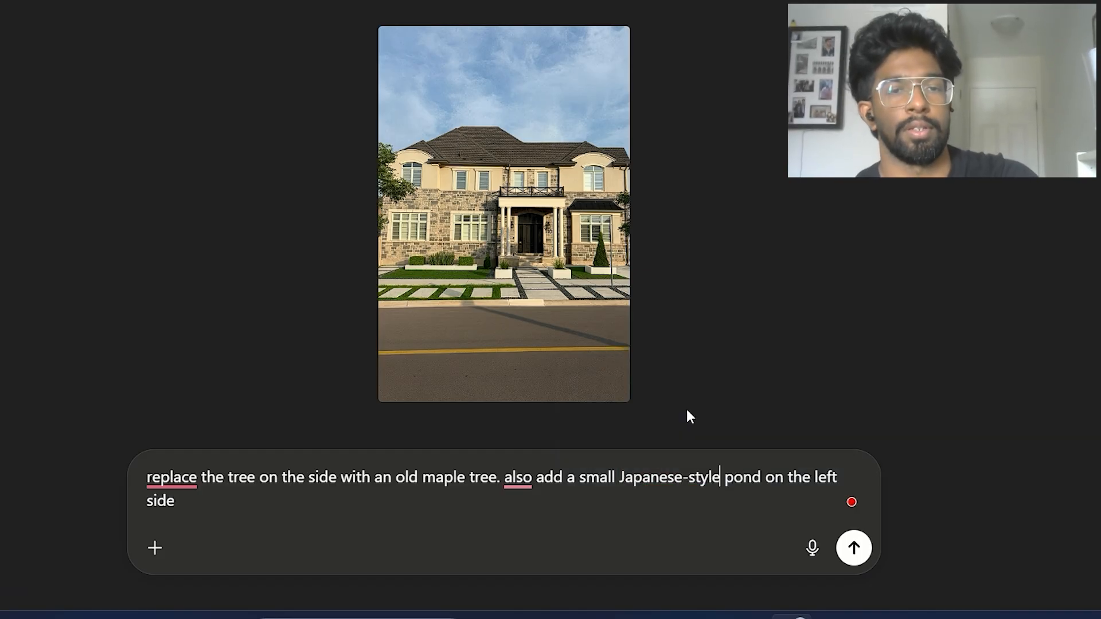
pyautogui.click(853, 549)
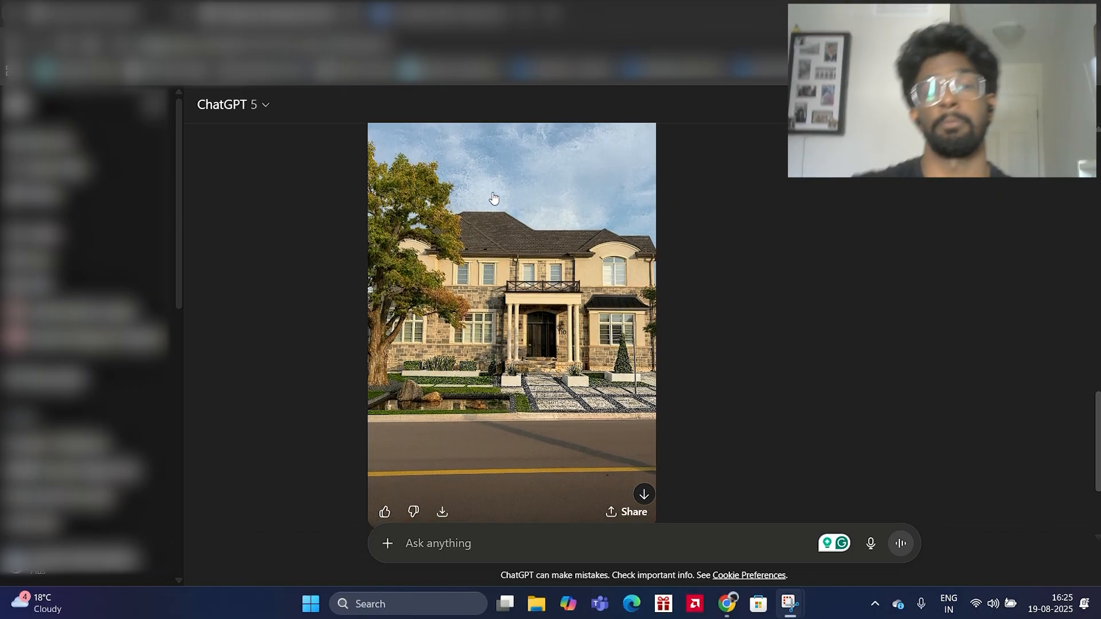
# Step: Open the latest generated image enlarged and mark the cone-shaped plant beside the walkway as the area to edit
pyautogui.click(493, 195)
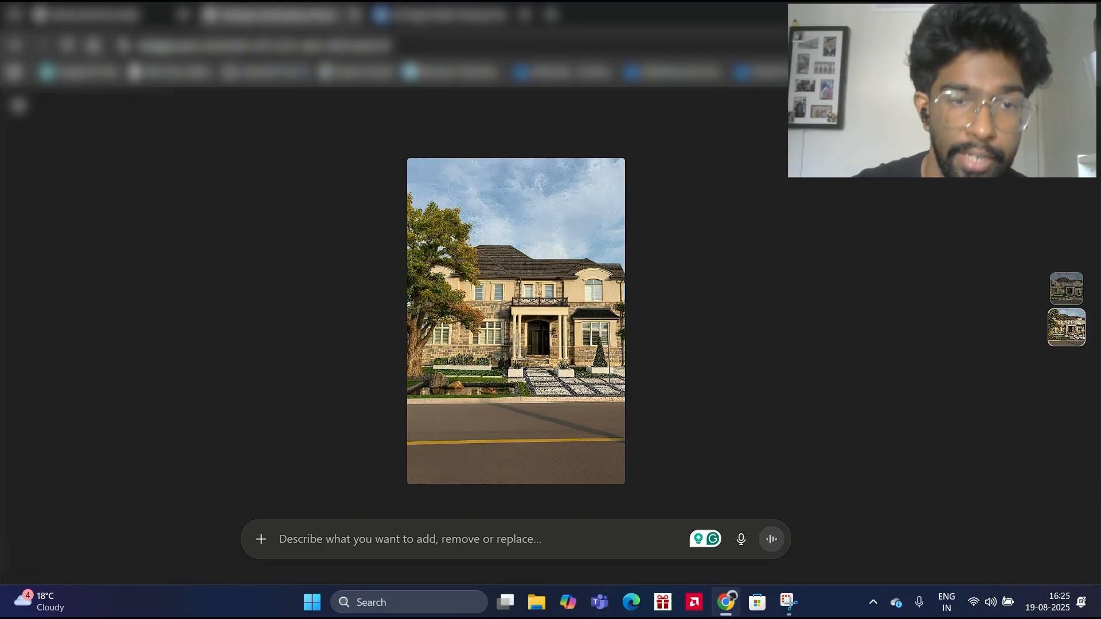
pyautogui.click(1036, 46)
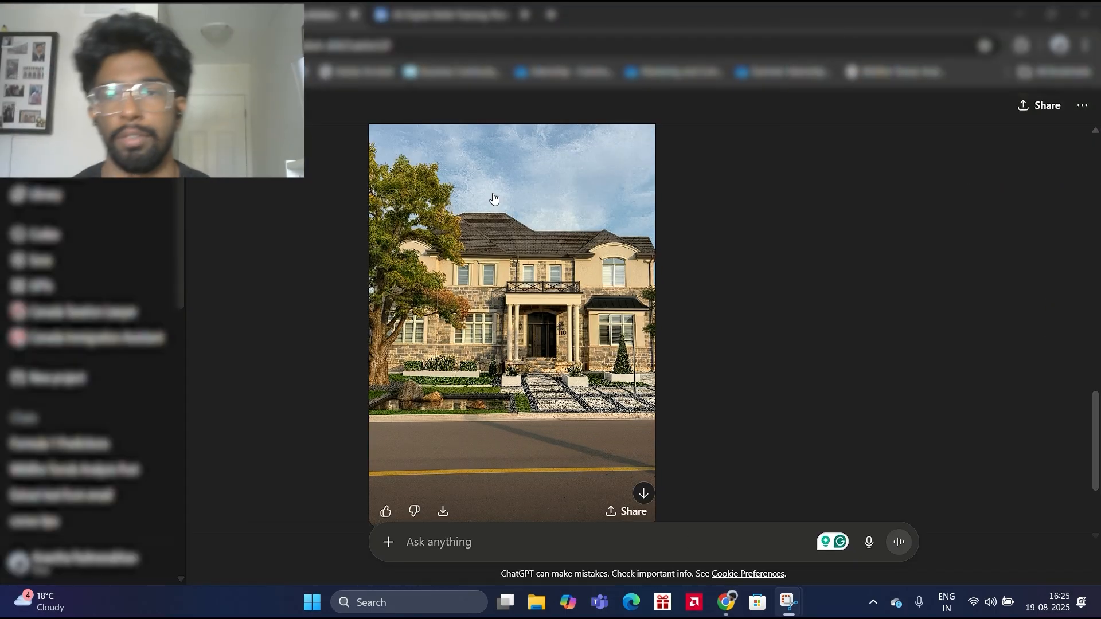
pyautogui.click(494, 198)
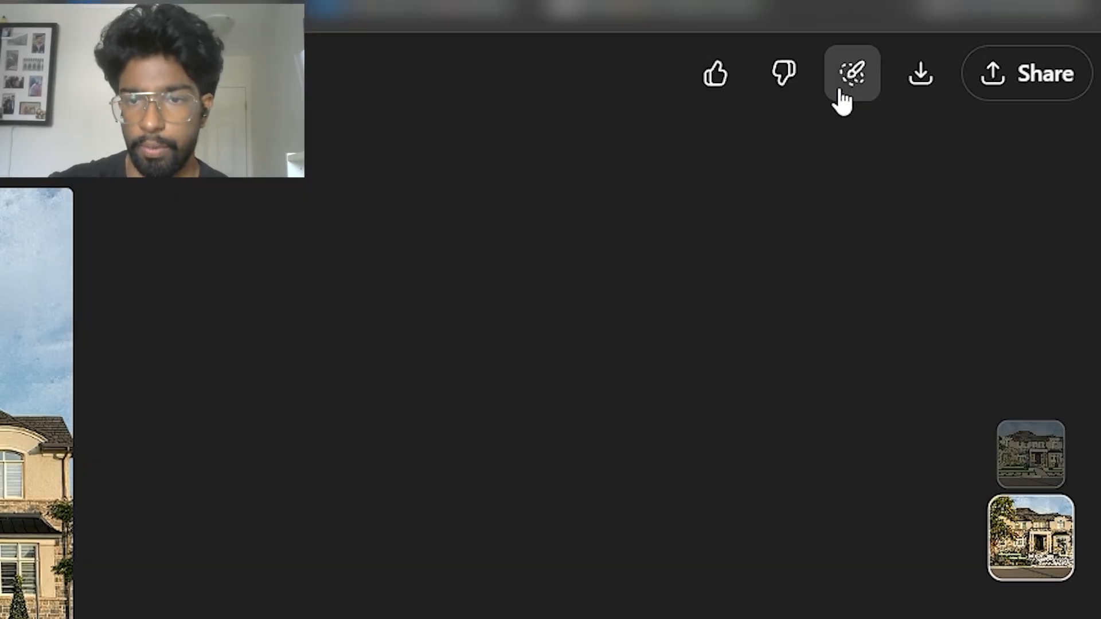
pyautogui.click(856, 81)
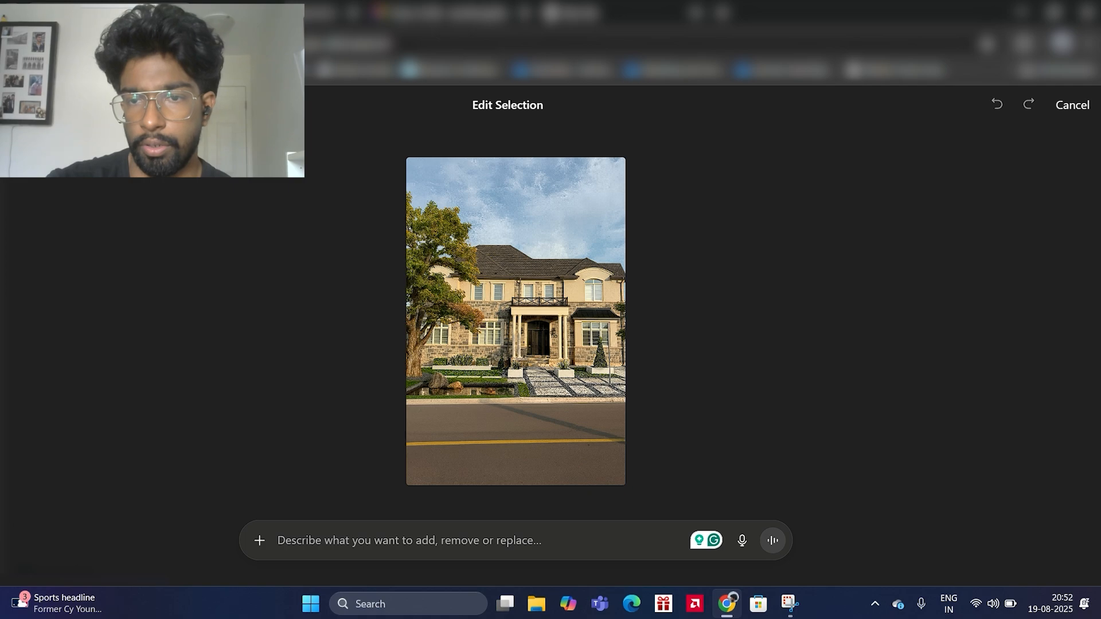
pyautogui.moveTo(600, 339)
pyautogui.mouseDown()
pyautogui.moveTo(600, 376)
pyautogui.moveTo(608, 370)
pyautogui.mouseUp()
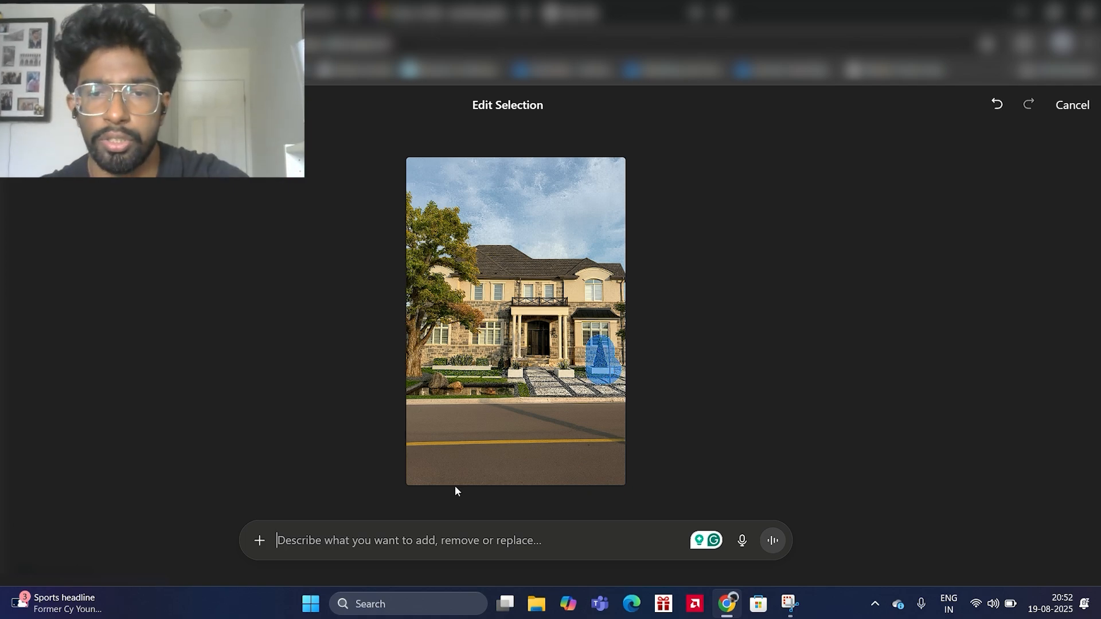
# Step: Submit the edit request "replace this plant with a bonsai tree" for the marked plant
pyautogui.click(372, 528)
pyautogui.write('re')
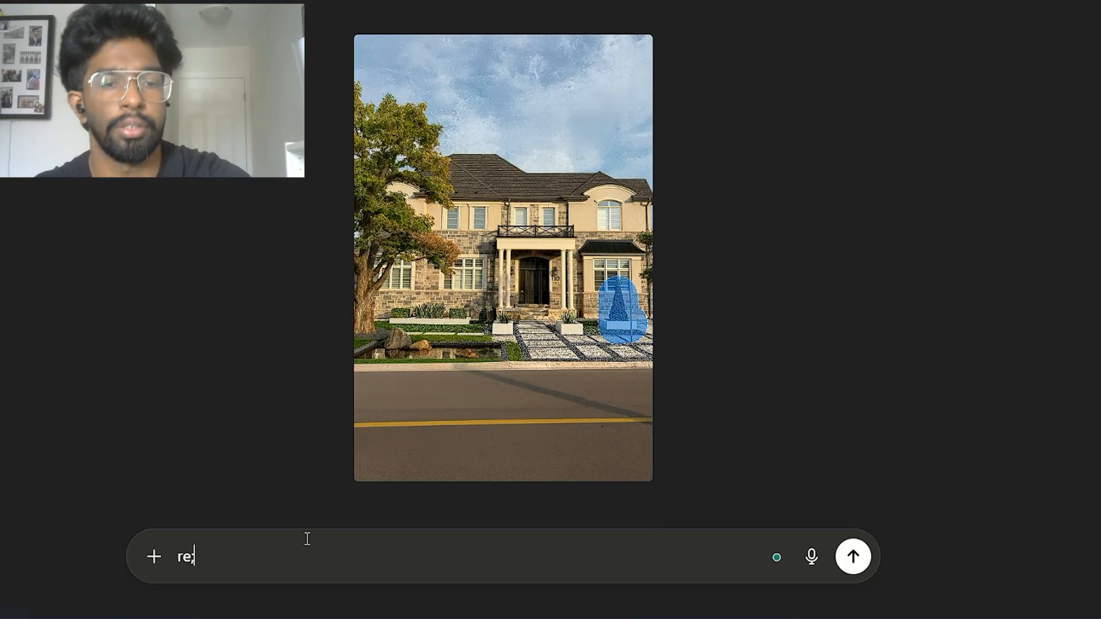
pyautogui.write(';')
pyautogui.press('BackSpace')
pyautogui.write('pl')
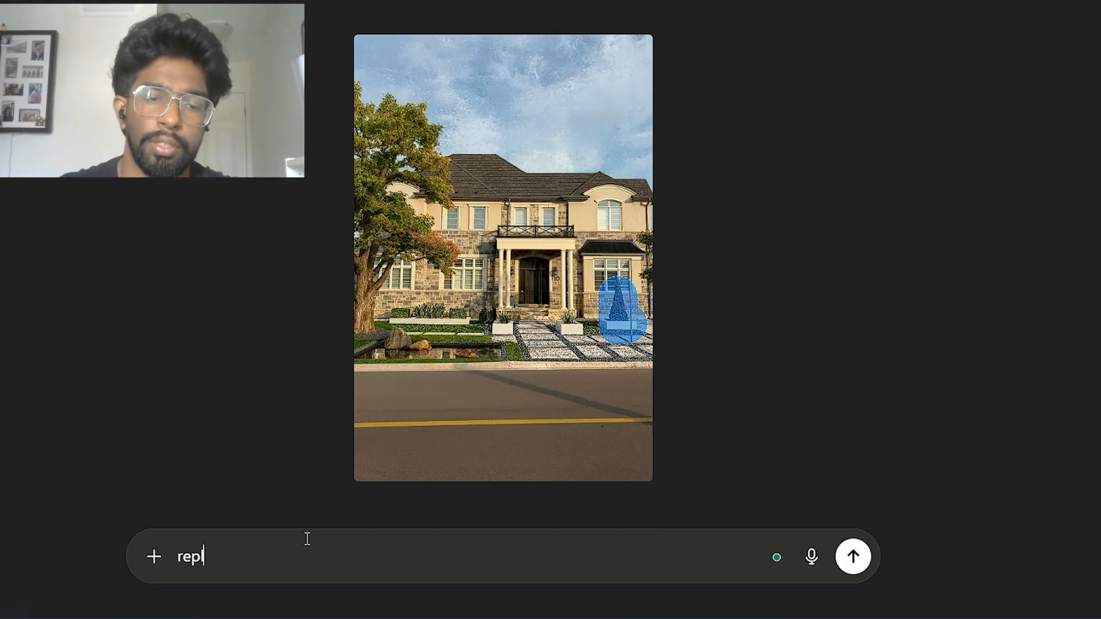
pyautogui.write('ace this p')
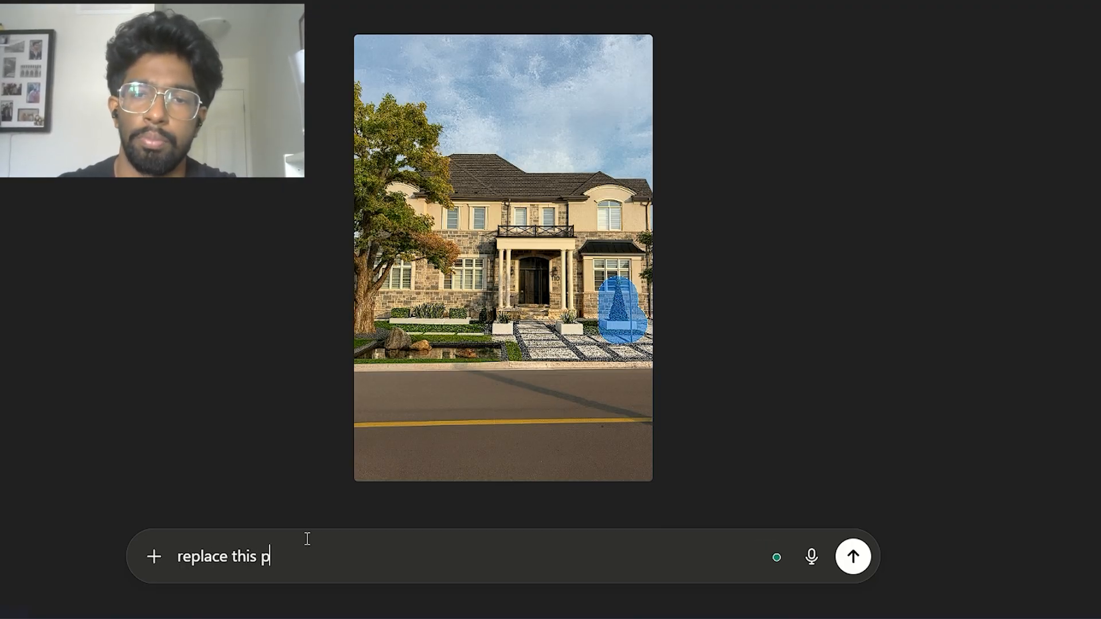
pyautogui.write('lant with')
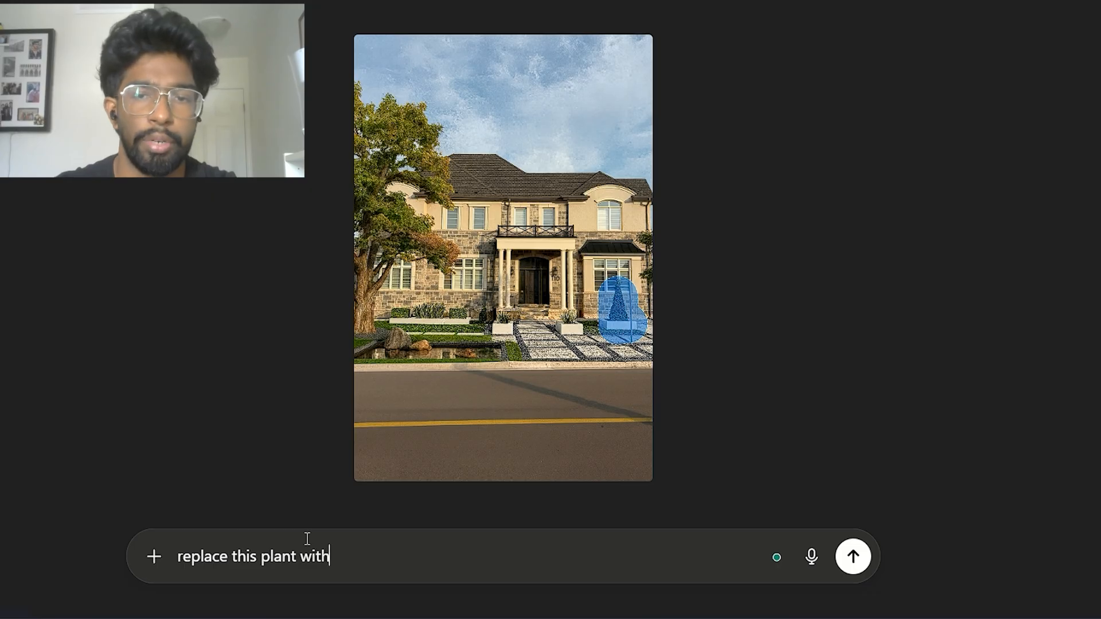
pyautogui.write(' a b')
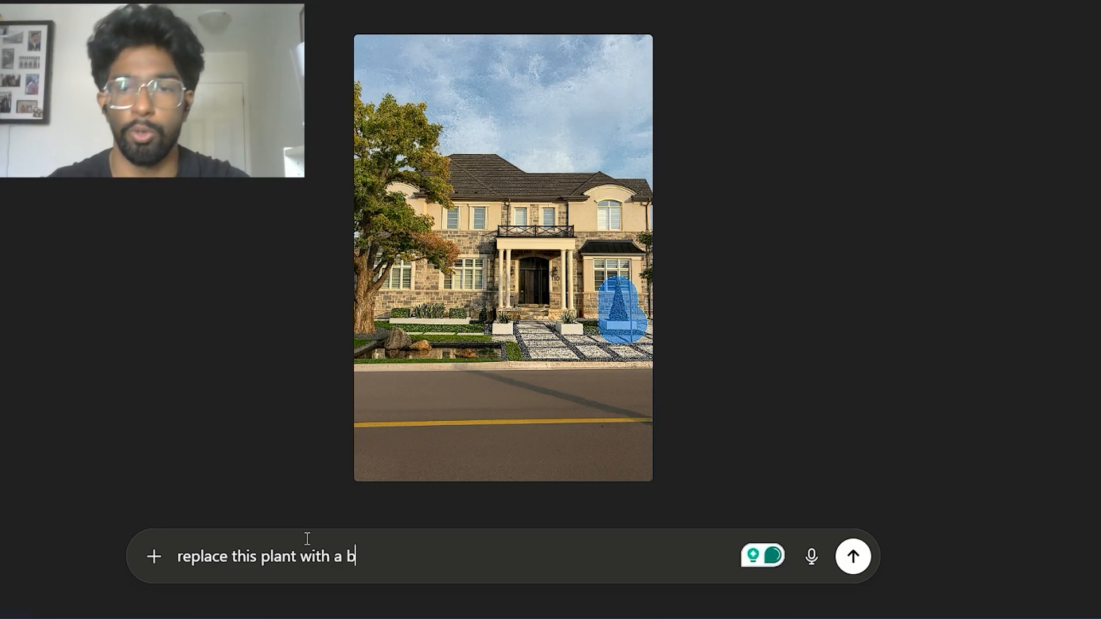
pyautogui.write('onsai tree')
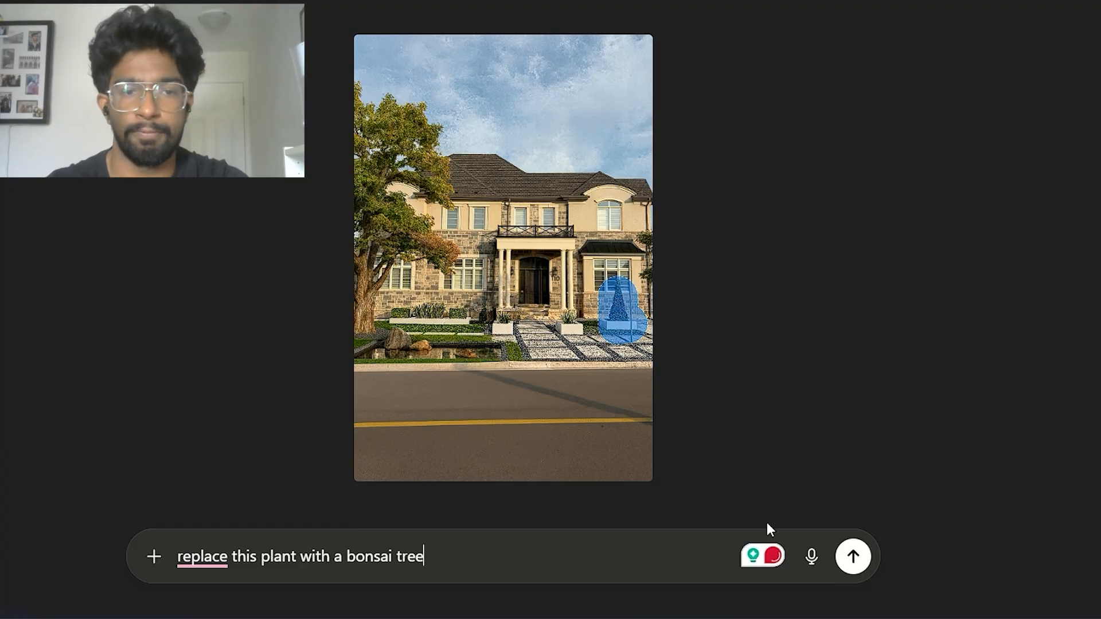
pyautogui.click(853, 558)
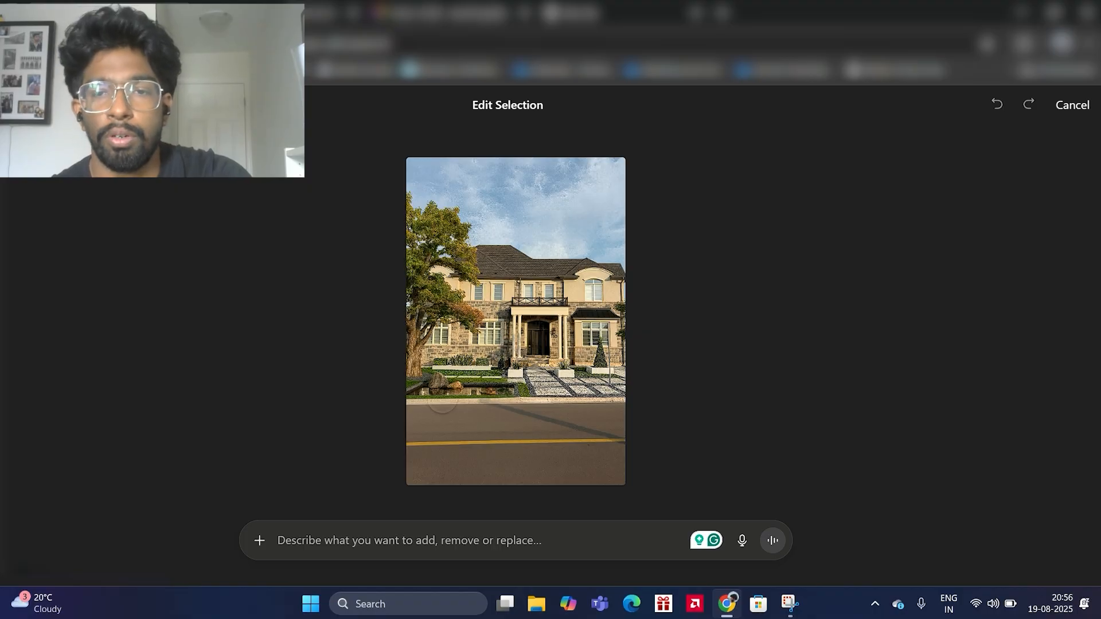
# Step: Mark the pond area beside the maple tree and submit the edit request "replace the selected object with a water fountain"
pyautogui.moveTo(409, 384)
pyautogui.mouseDown()
pyautogui.moveTo(515, 385)
pyautogui.moveTo(444, 392)
pyautogui.moveTo(468, 366)
pyautogui.mouseUp()
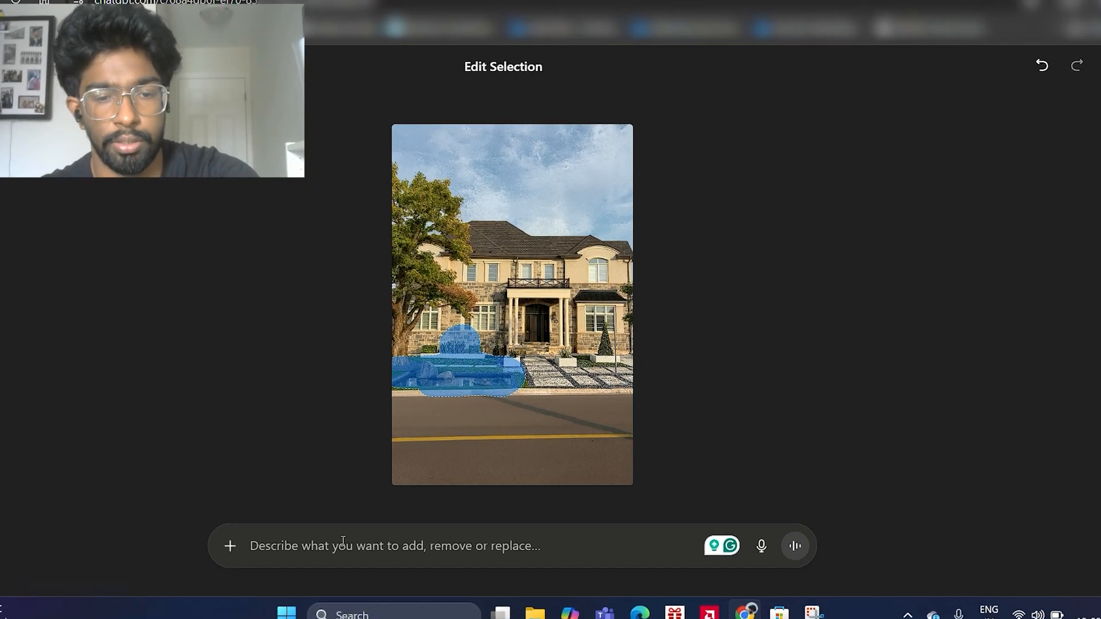
pyautogui.write('replace ')
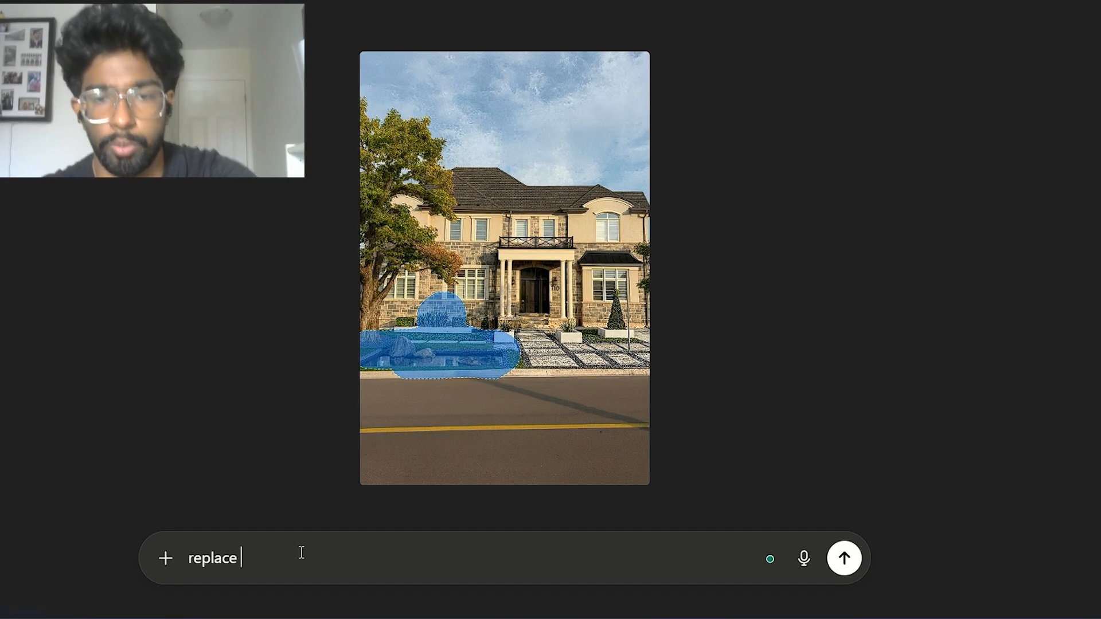
pyautogui.write('the selecte')
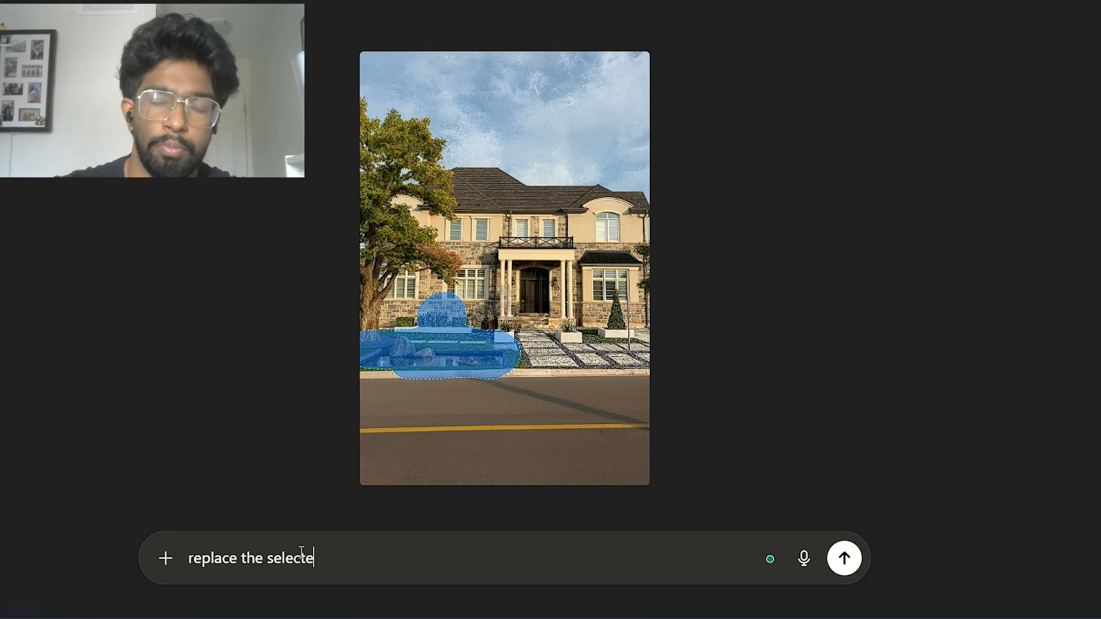
pyautogui.write('d object')
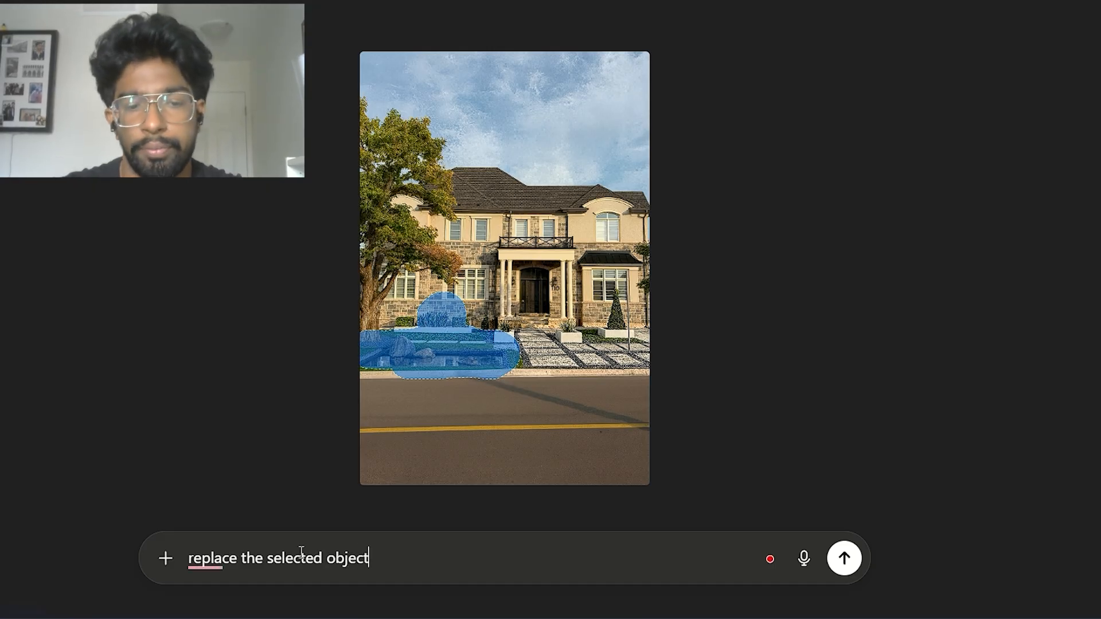
pyautogui.write(' with a')
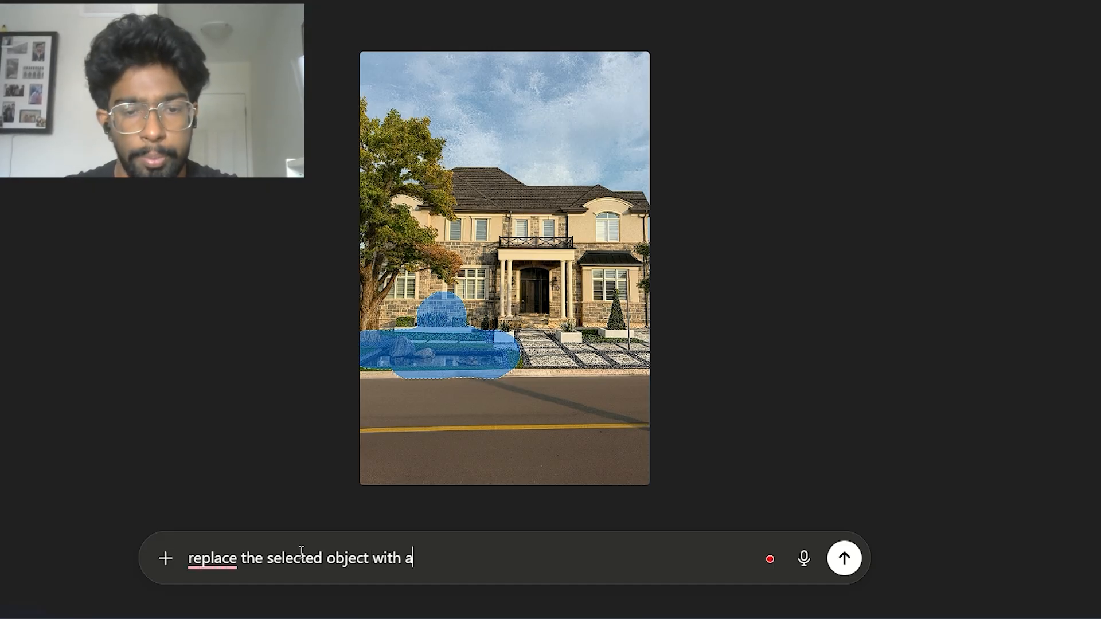
pyautogui.write(' water ')
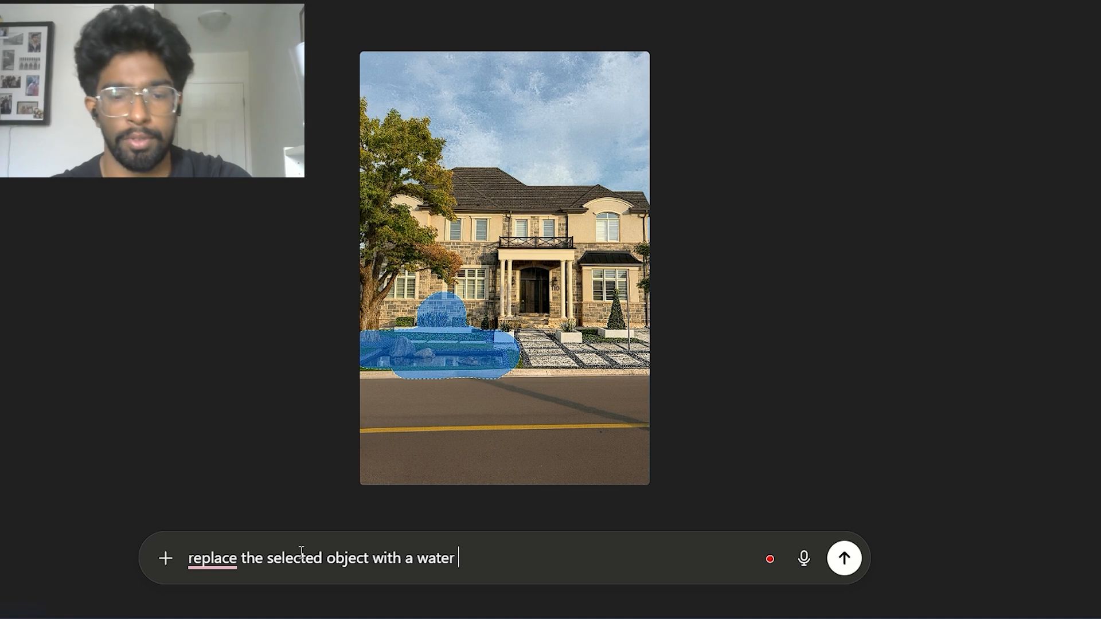
pyautogui.write('fou')
pyautogui.write('ta')
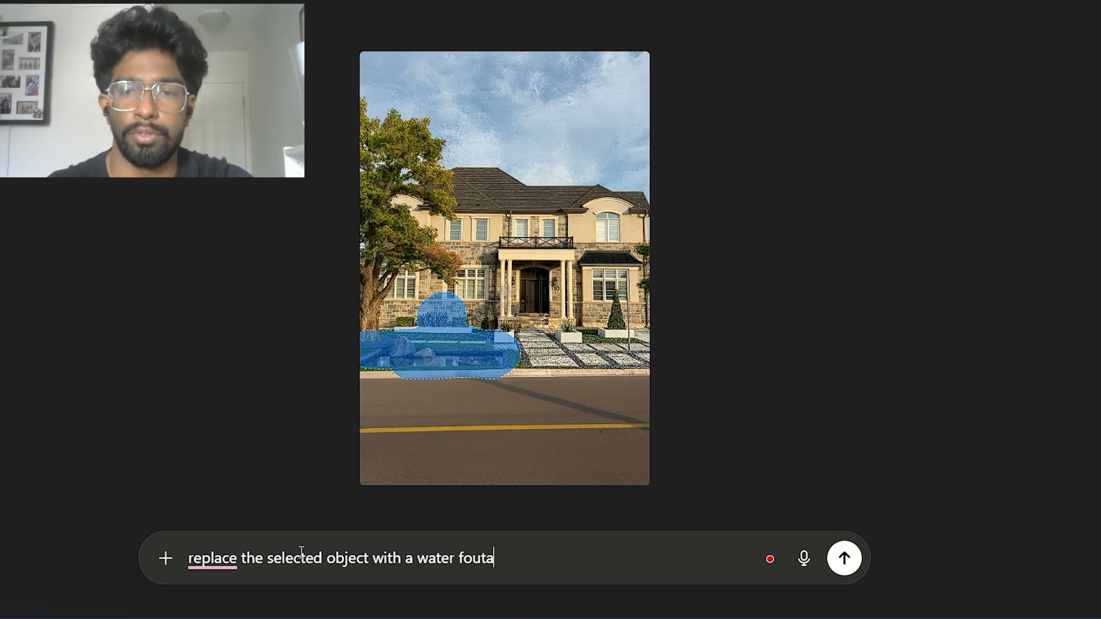
pyautogui.press('BackSpace')
pyautogui.press('BackSpace')
pyautogui.write('ntain')
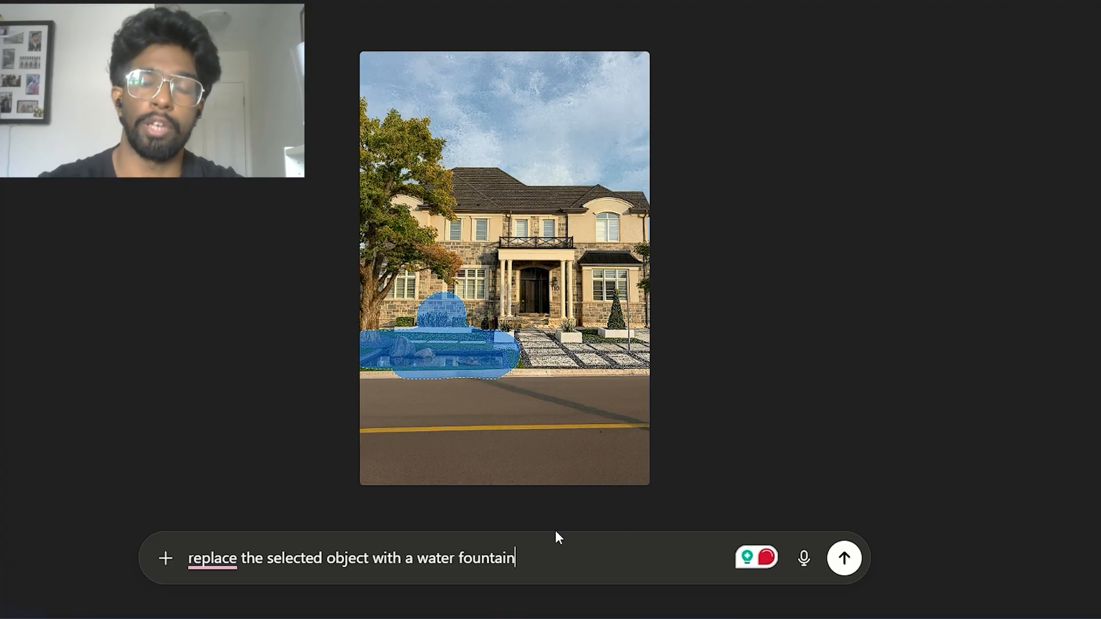
pyautogui.click(849, 560)
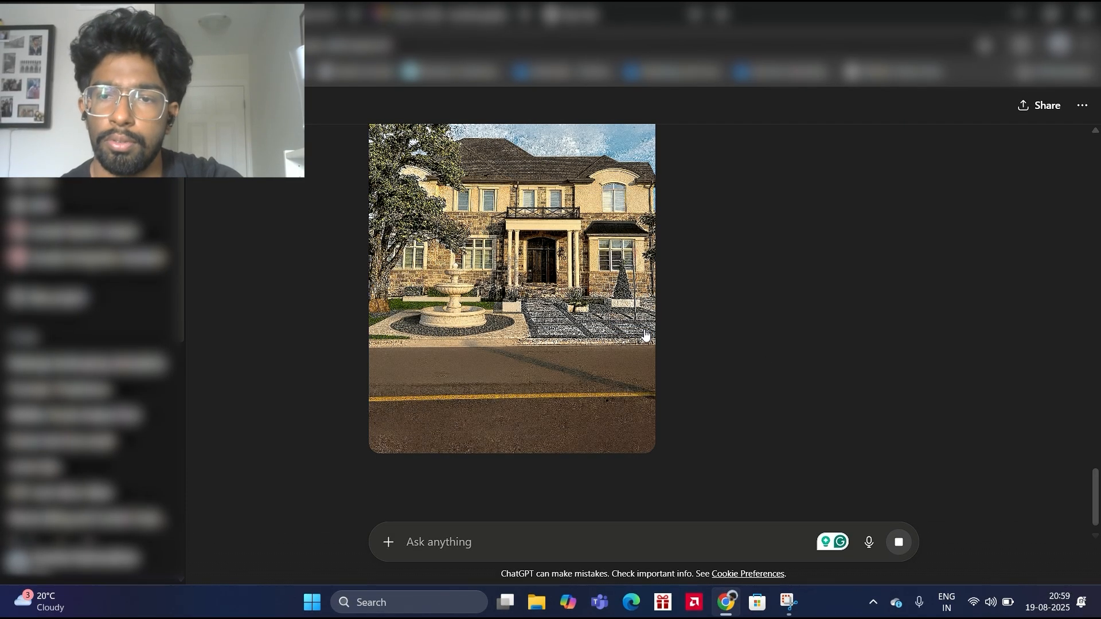
# Step: Open the water fountain image enlarged and compare it with the earlier generated versions, including the first redesign
pyautogui.moveTo(560, 276)
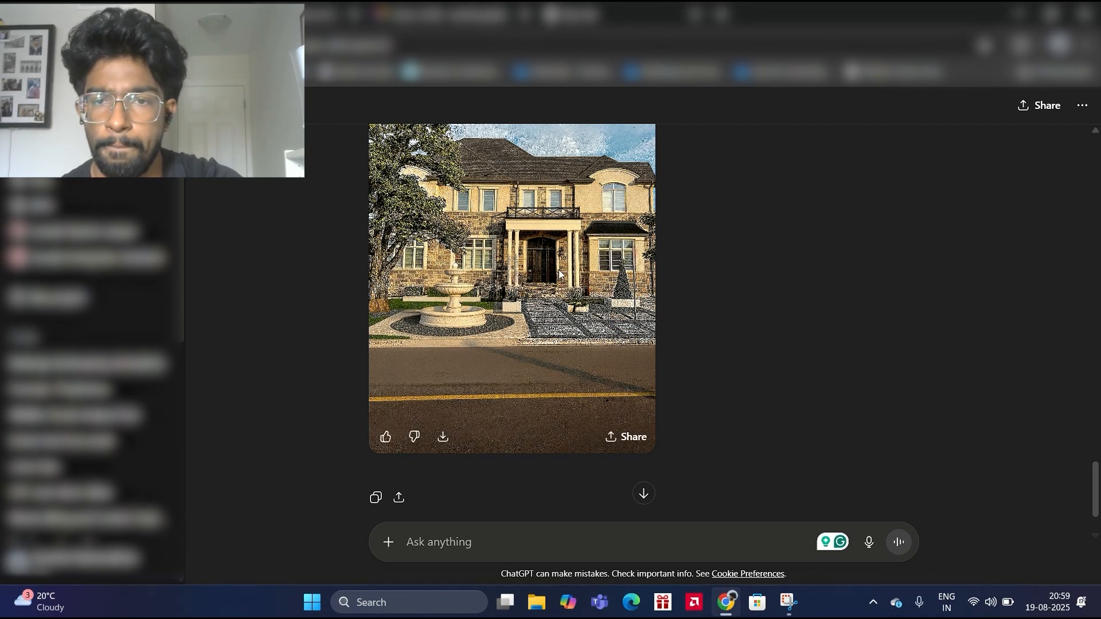
pyautogui.click(559, 274)
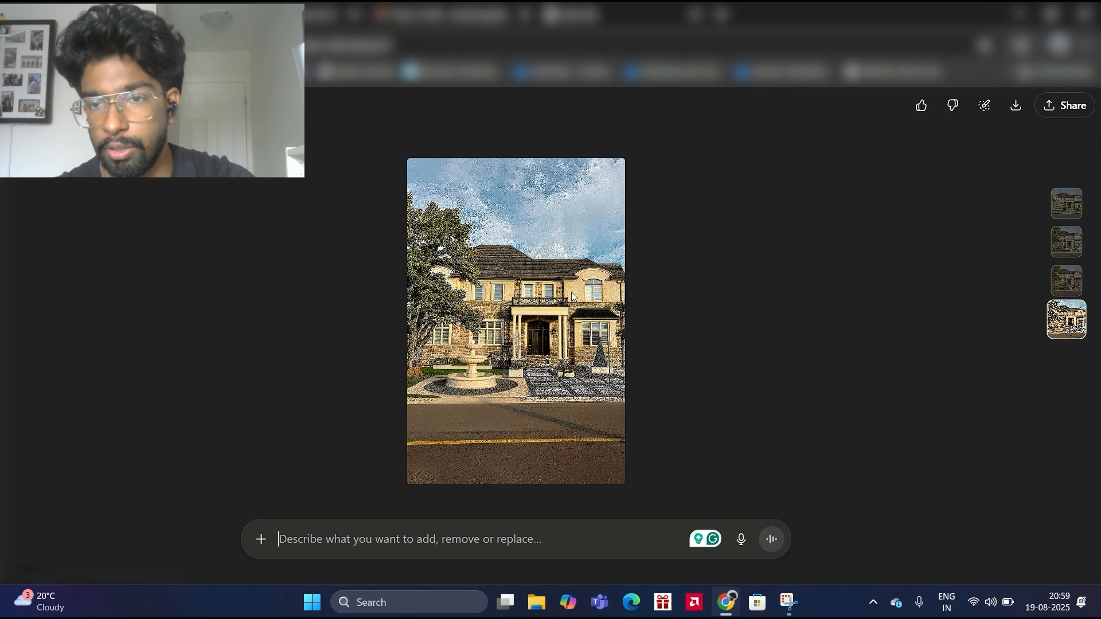
pyautogui.scroll(1, 475, 343)
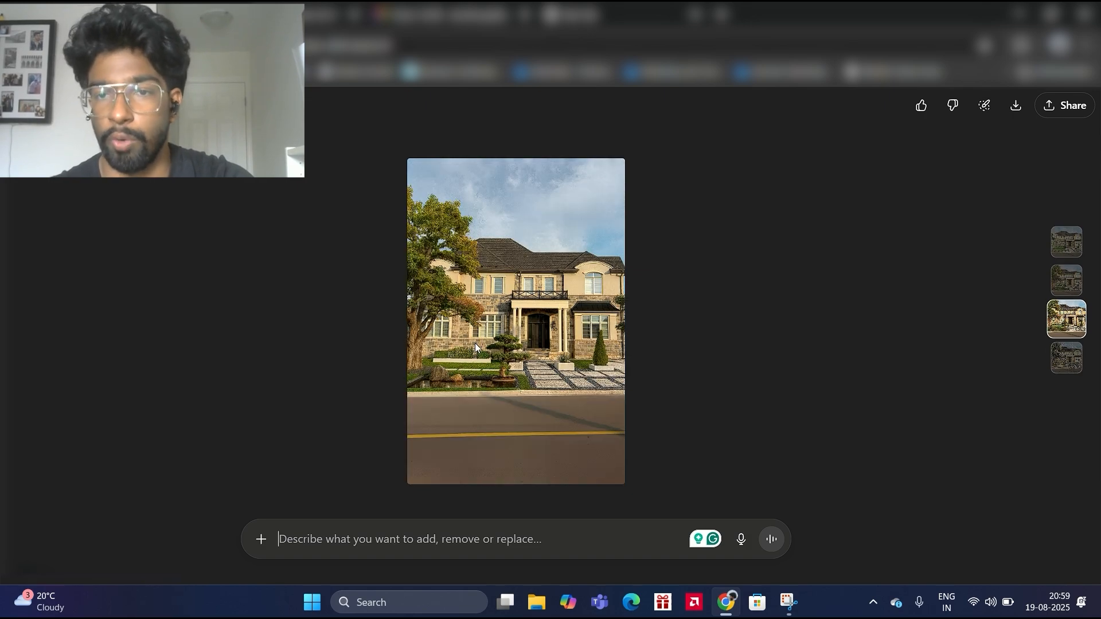
pyautogui.click(1072, 358)
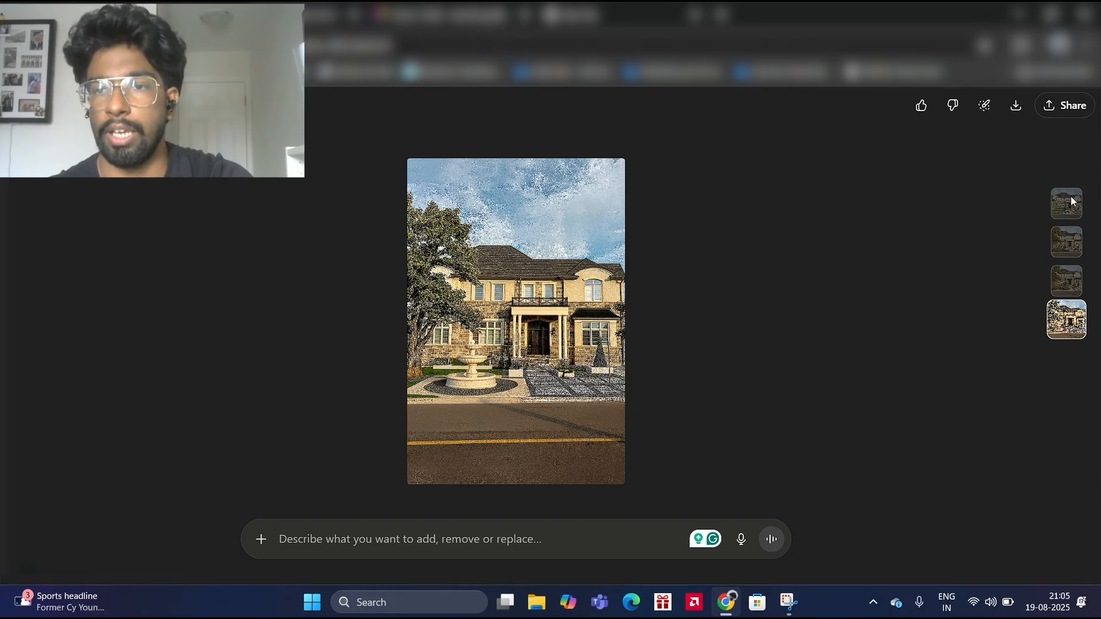
pyautogui.click(1071, 197)
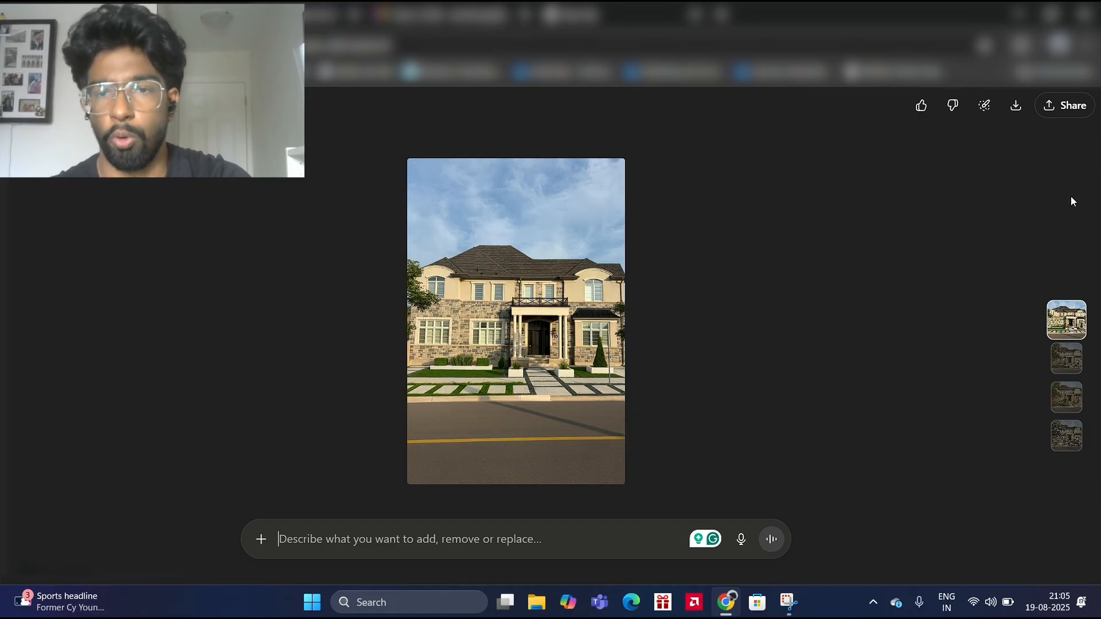
pyautogui.press('Down')
pyautogui.press('Down')
pyautogui.press('Down')
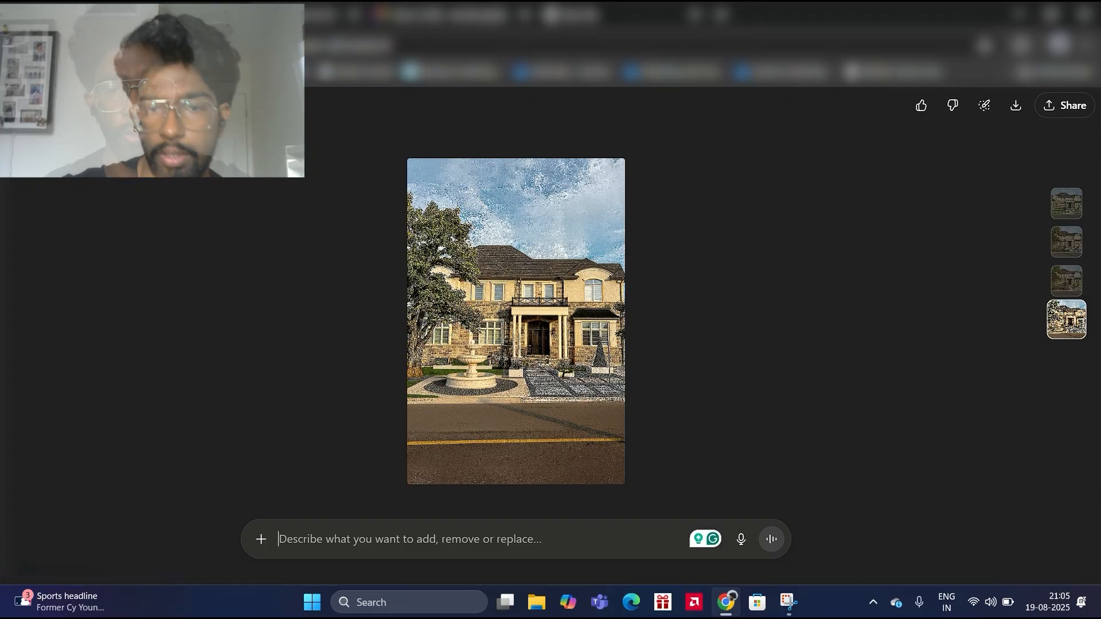
pyautogui.press('Escape')
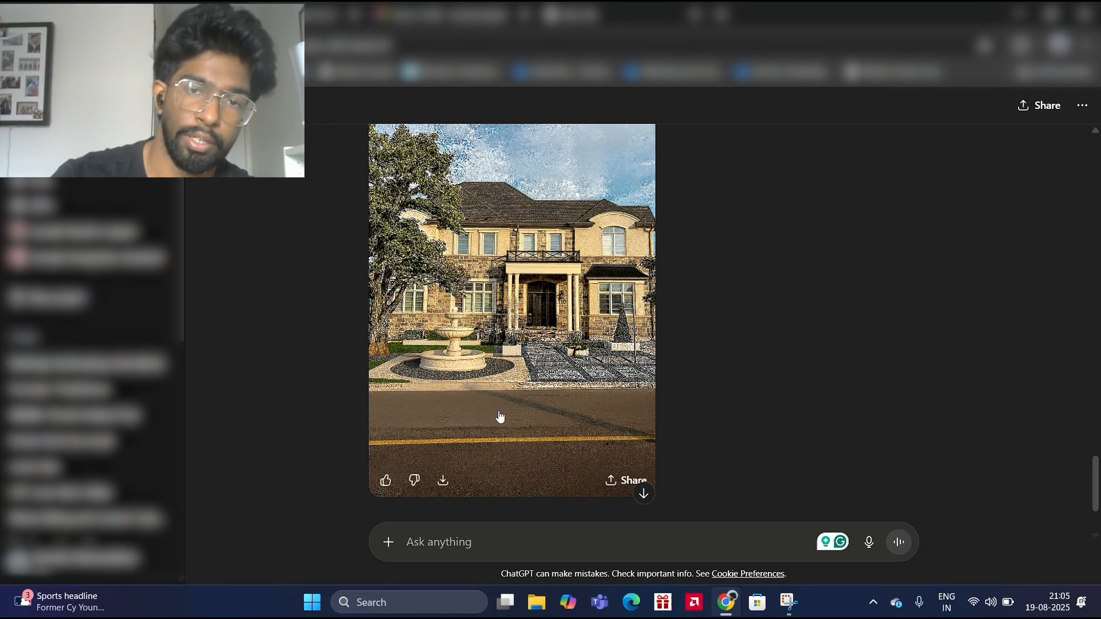
# Step: Write the chat request "can you make this pic less grainy" for the water fountain image
pyautogui.click(447, 542)
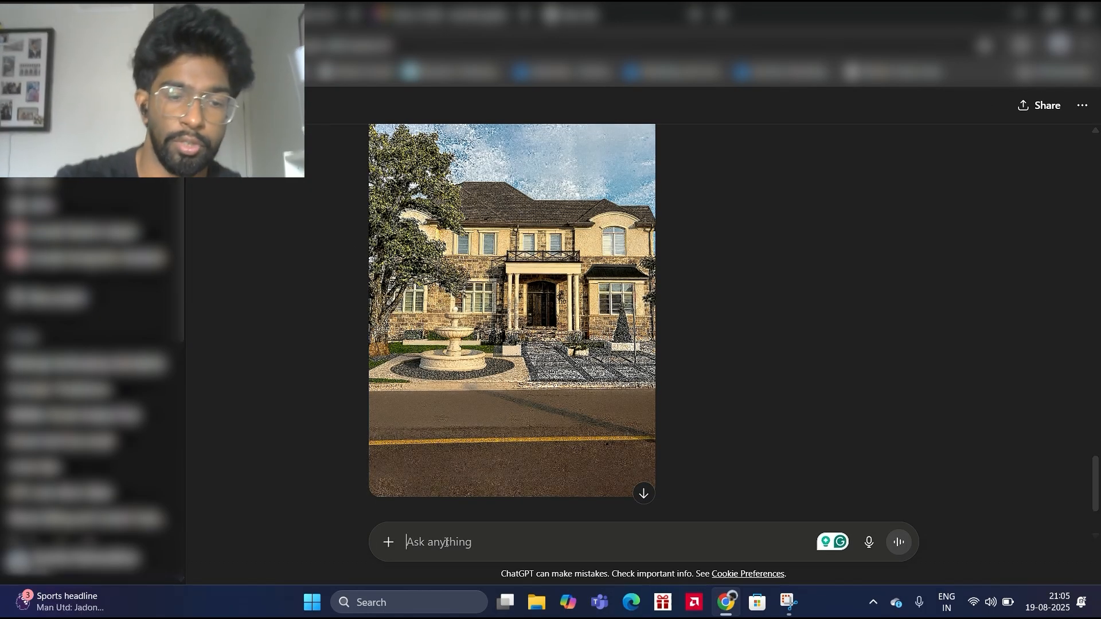
pyautogui.write('can y')
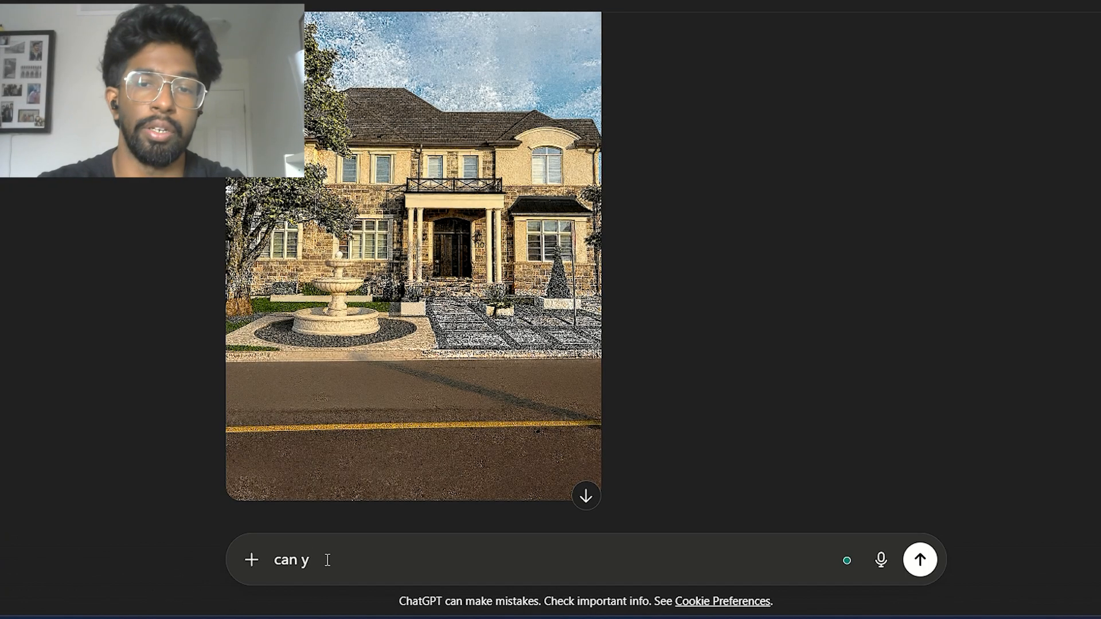
pyautogui.write('ou make t')
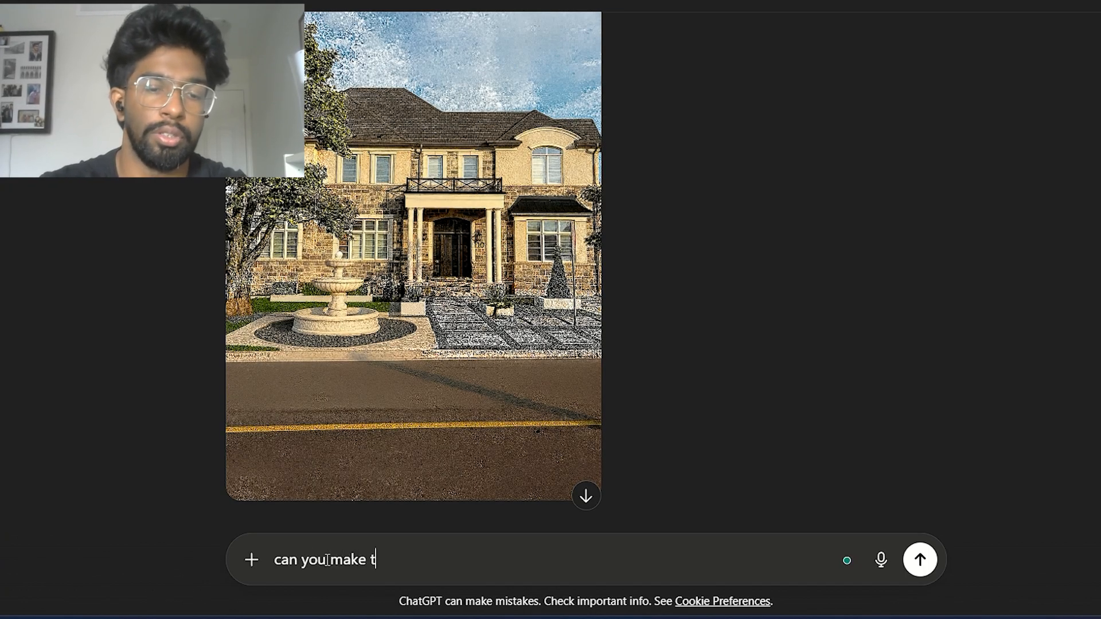
pyautogui.write('his poicture')
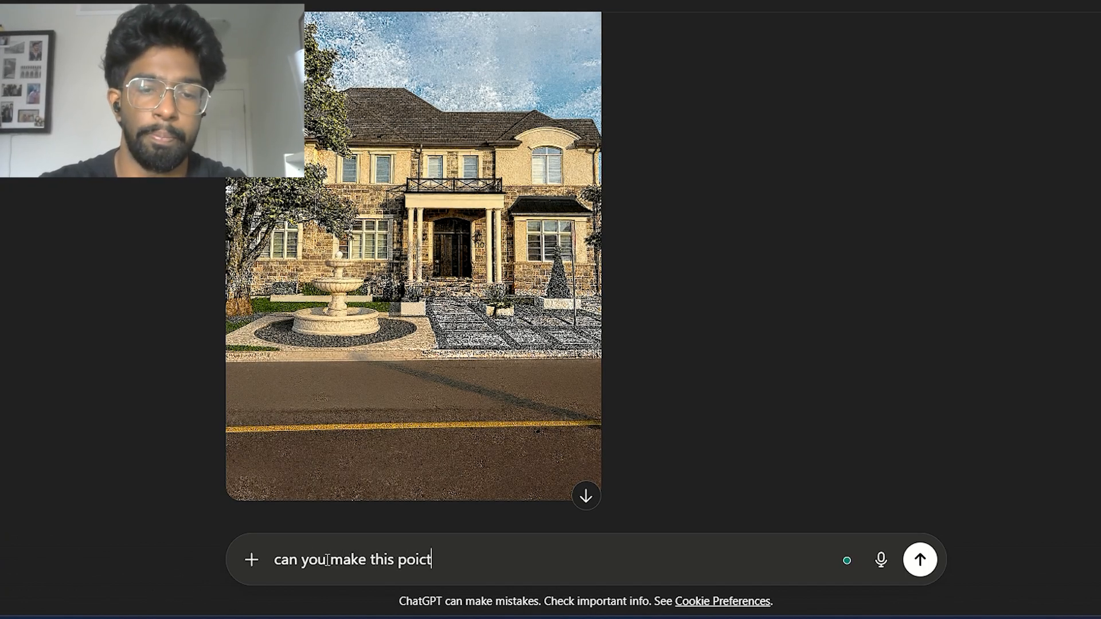
pyautogui.press('BackSpace')
pyautogui.press('BackSpace')
pyautogui.press('BackSpace')
pyautogui.press('BackSpace')
pyautogui.press('BackSpace')
pyautogui.press('BackSpace')
pyautogui.press('BackSpace')
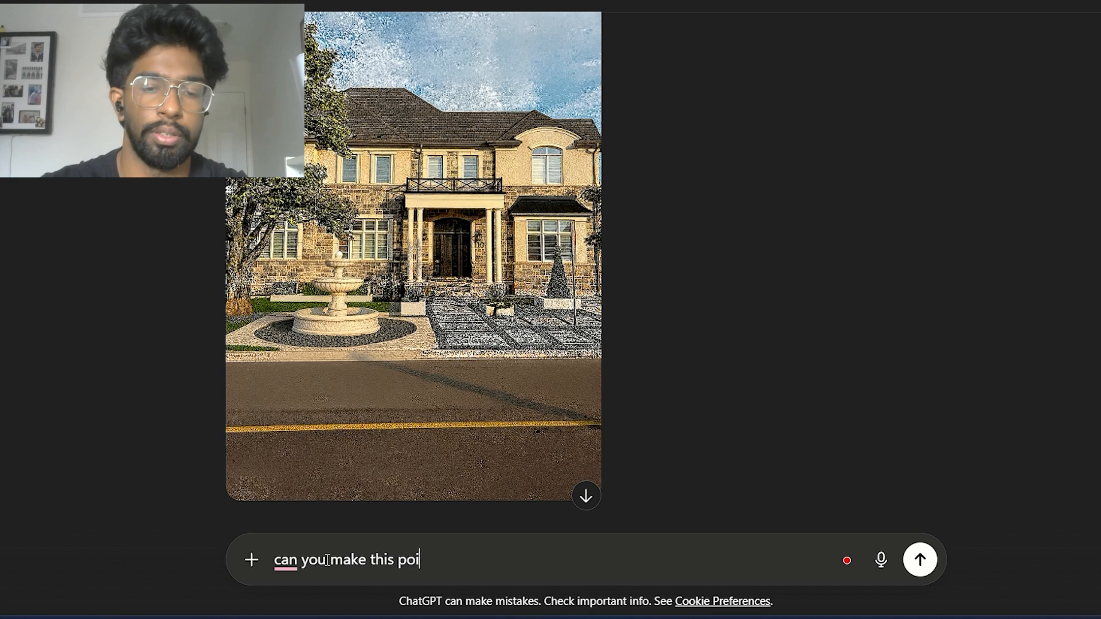
pyautogui.write('ic les')
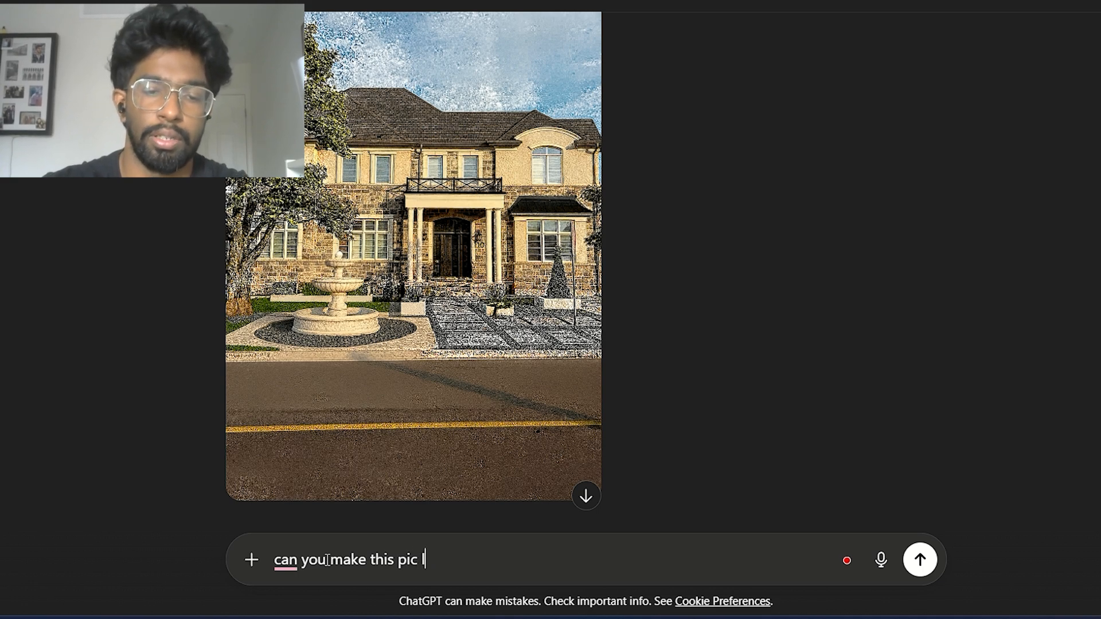
pyautogui.write('s grainy')
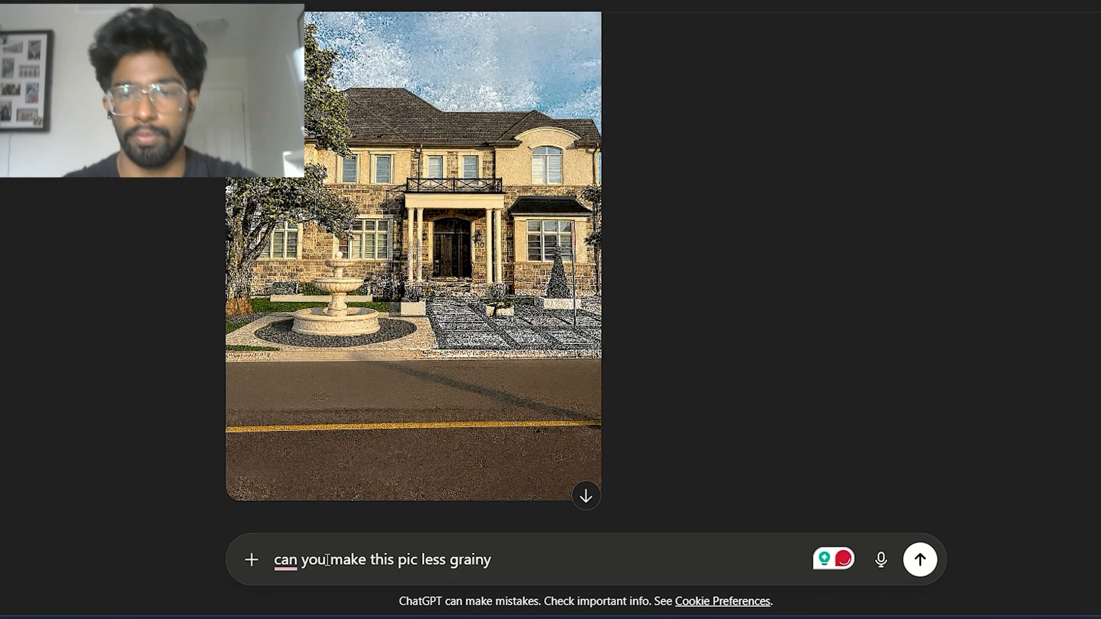
# Step: Submit the request to reduce the grain, open the generated image enlarged and compare it with the grainy water fountain version
pyautogui.press('Return')
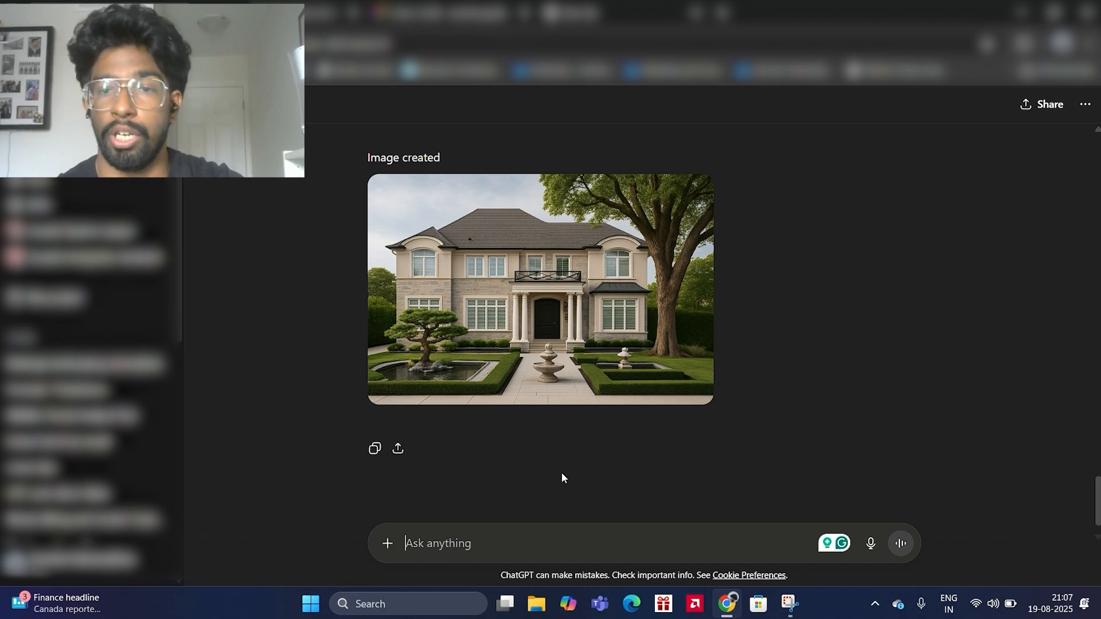
pyautogui.scroll(2, 580, 346)
pyautogui.scroll(-2, 580, 352)
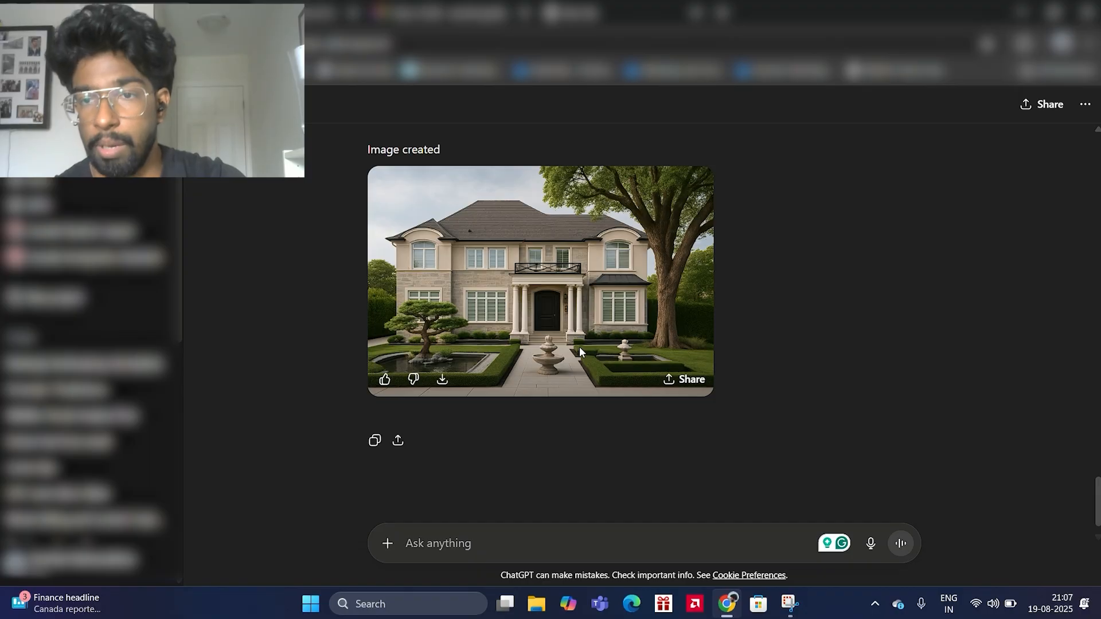
pyautogui.click(614, 304)
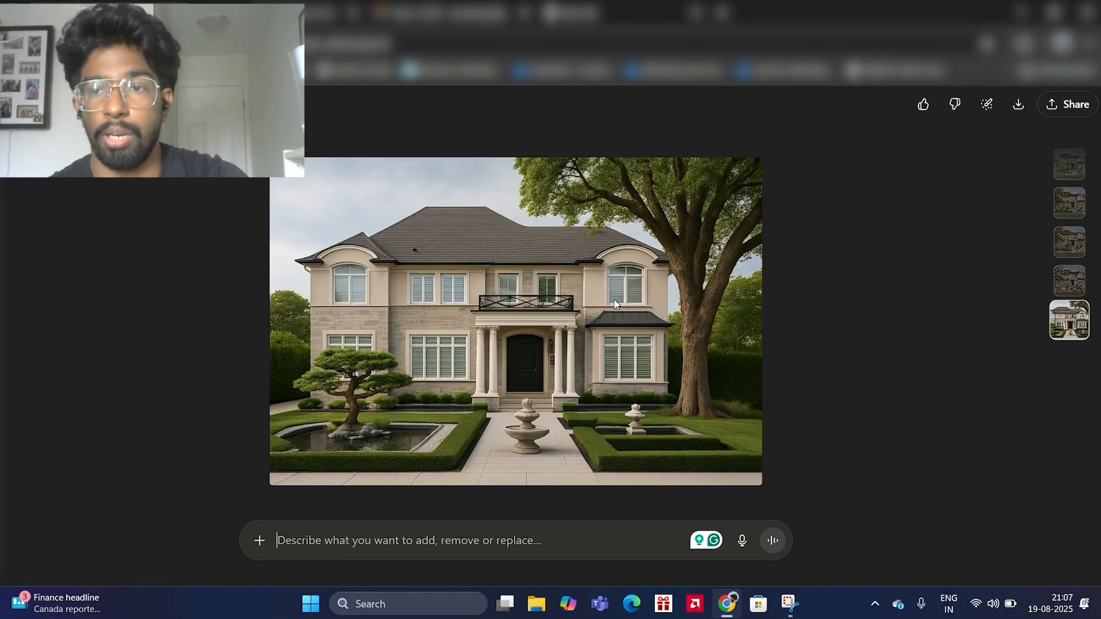
pyautogui.click(1082, 288)
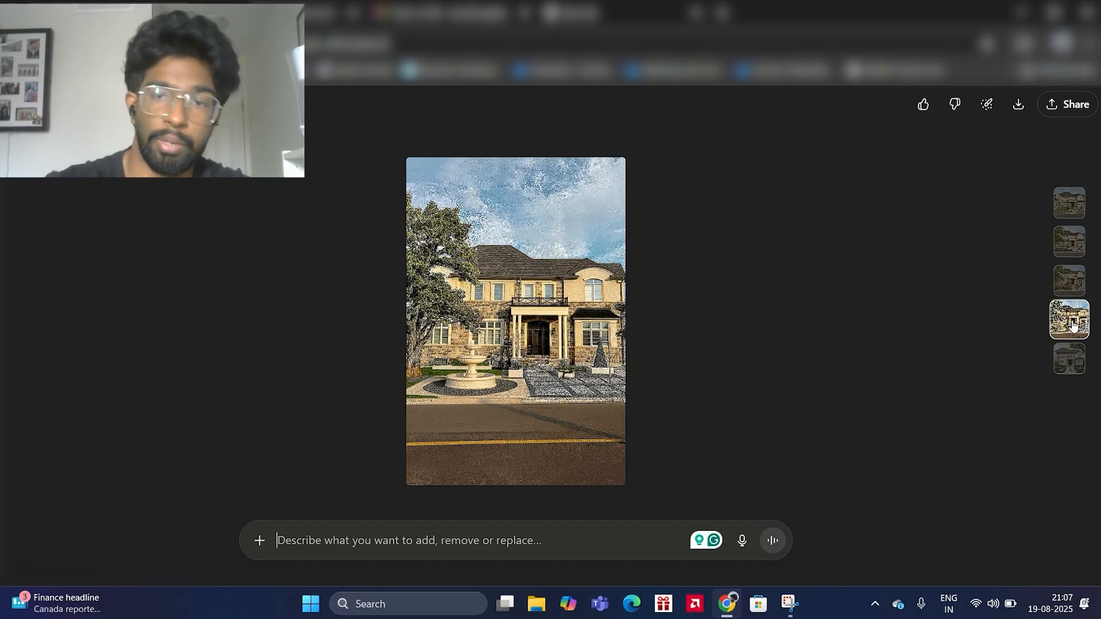
pyautogui.click(1071, 362)
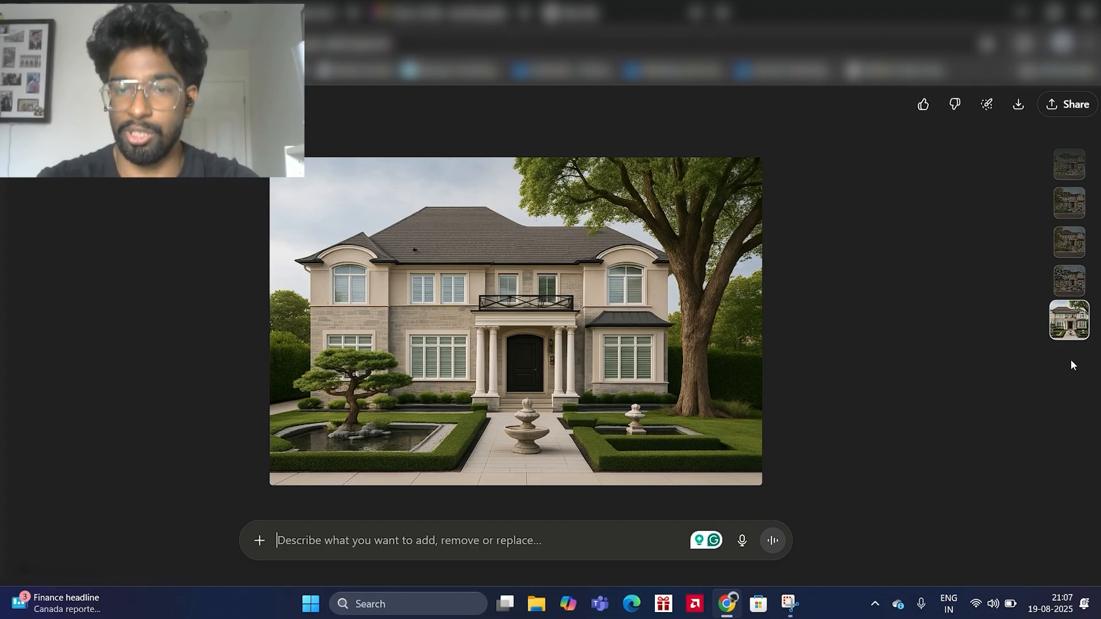
# Step: Select the grainy water fountain image in the enlarged view and submit the edit request "make this image less grainy" for it
pyautogui.click(1069, 282)
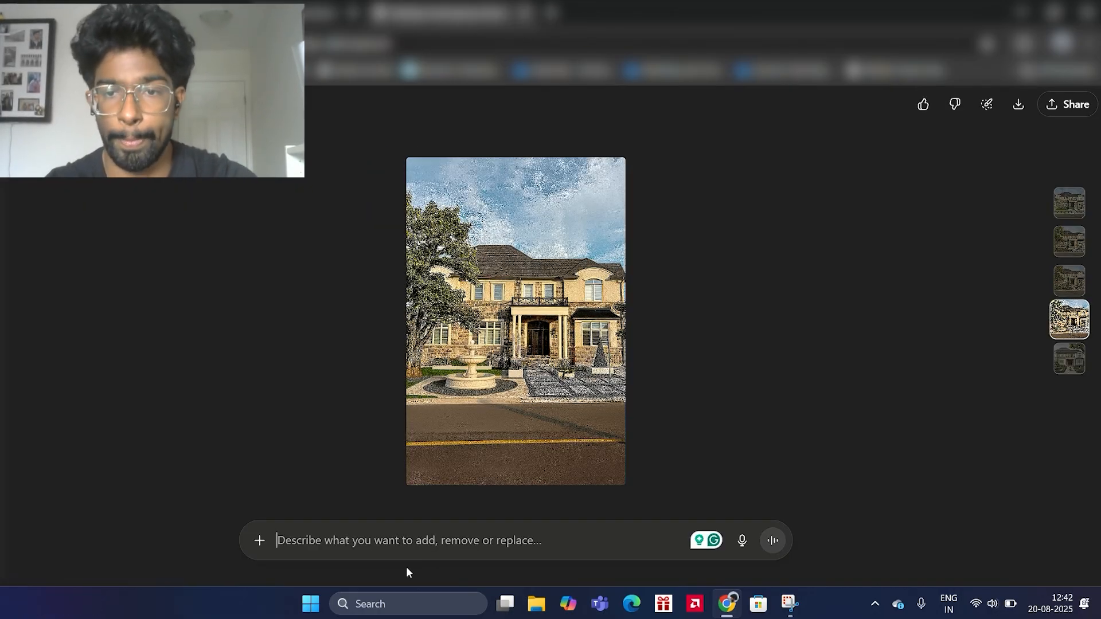
pyautogui.write('mak')
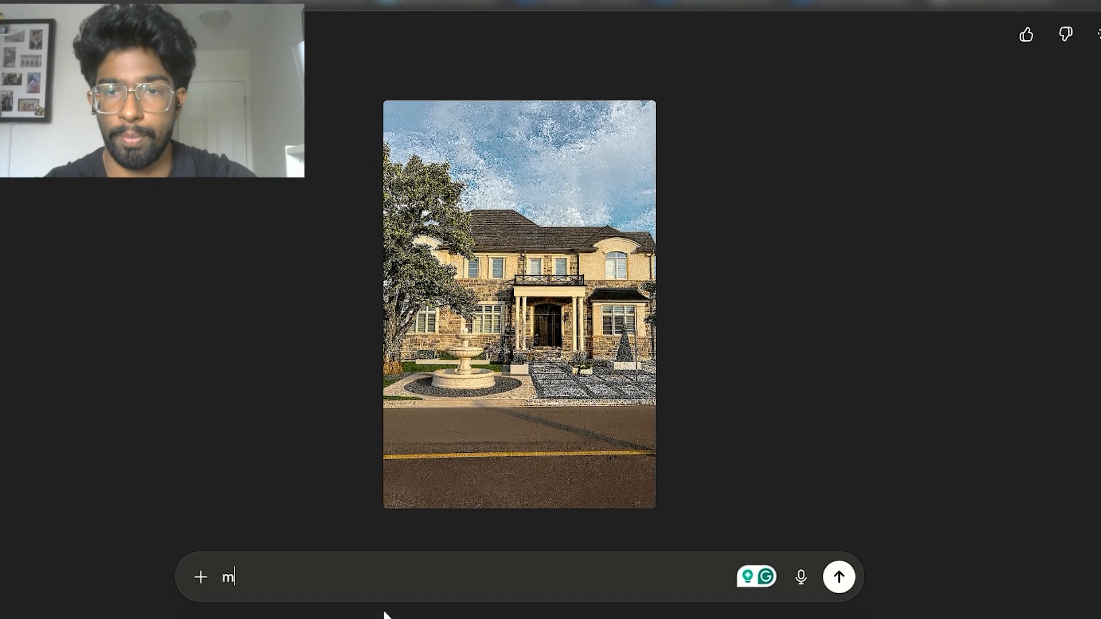
pyautogui.write('e this i')
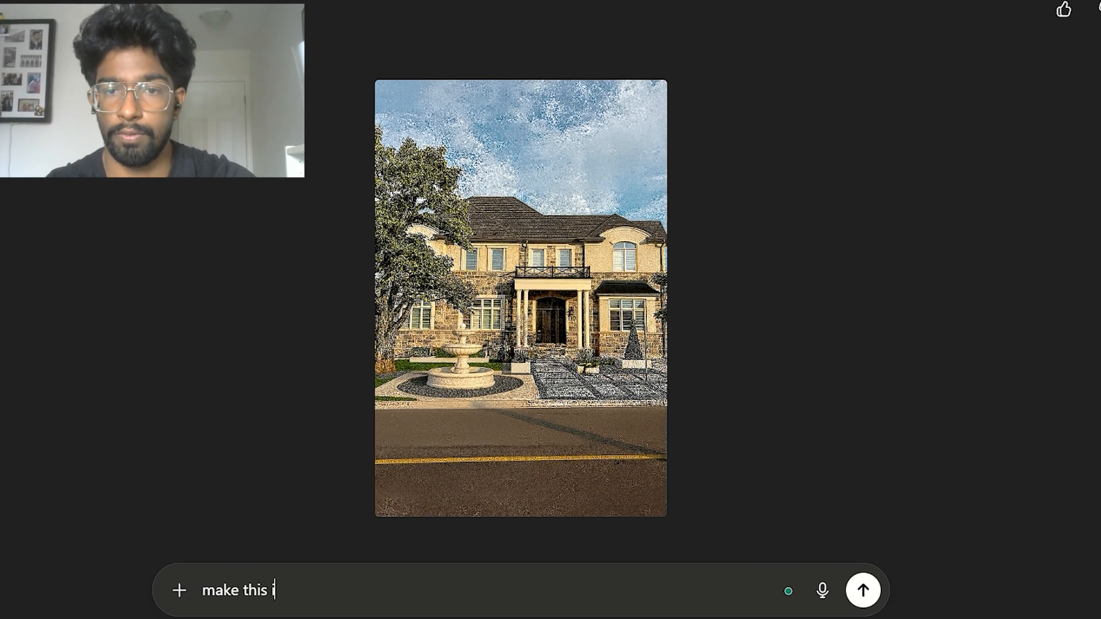
pyautogui.write('mage les')
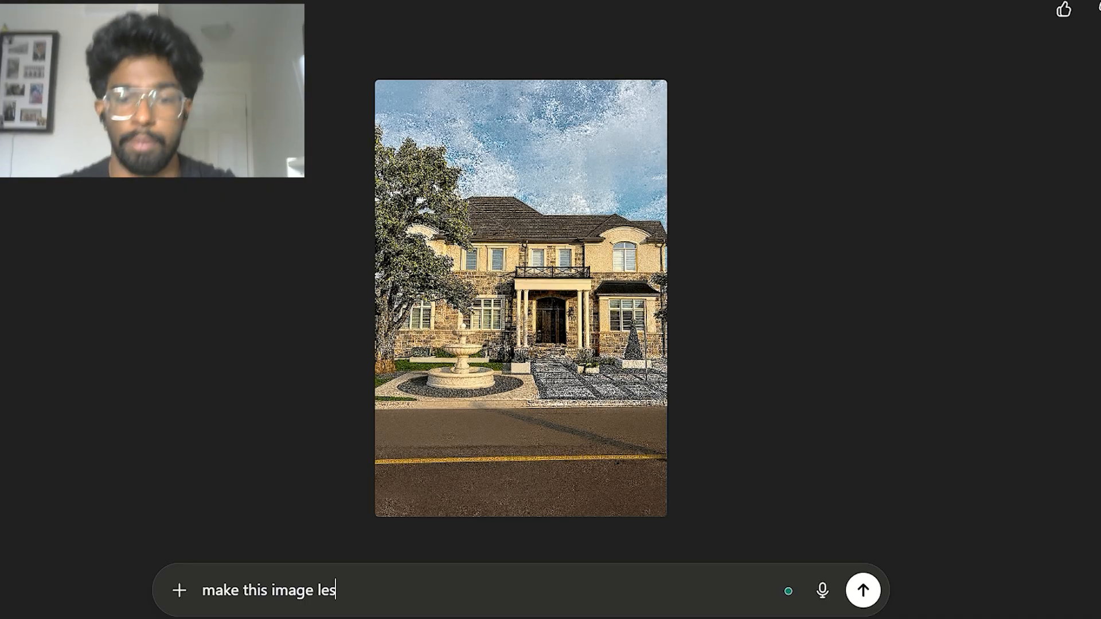
pyautogui.write('s grainy')
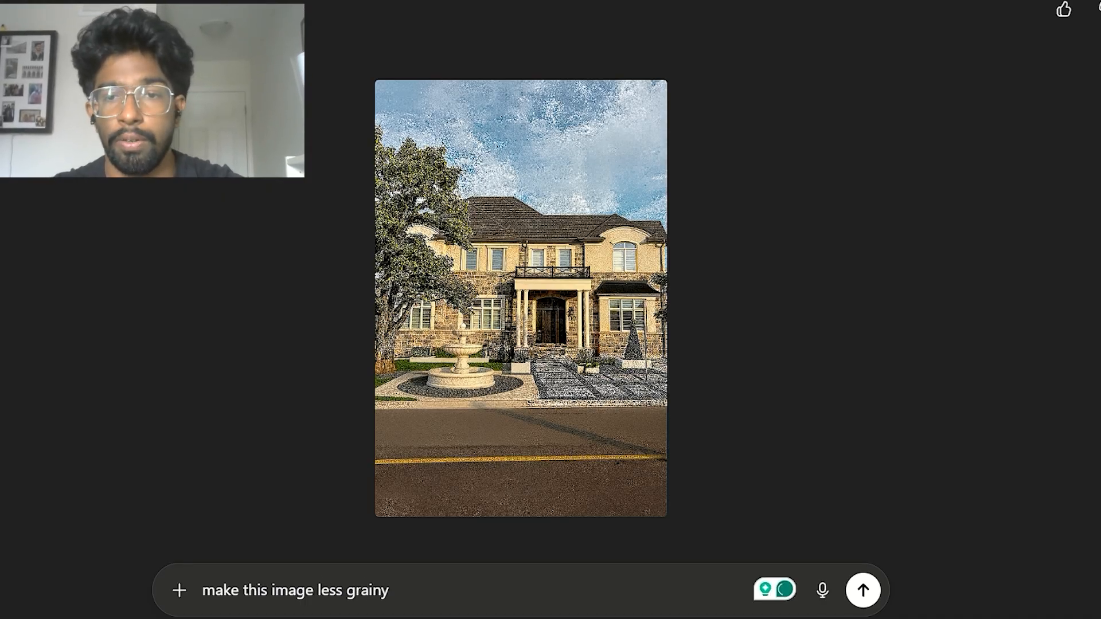
pyautogui.click(863, 591)
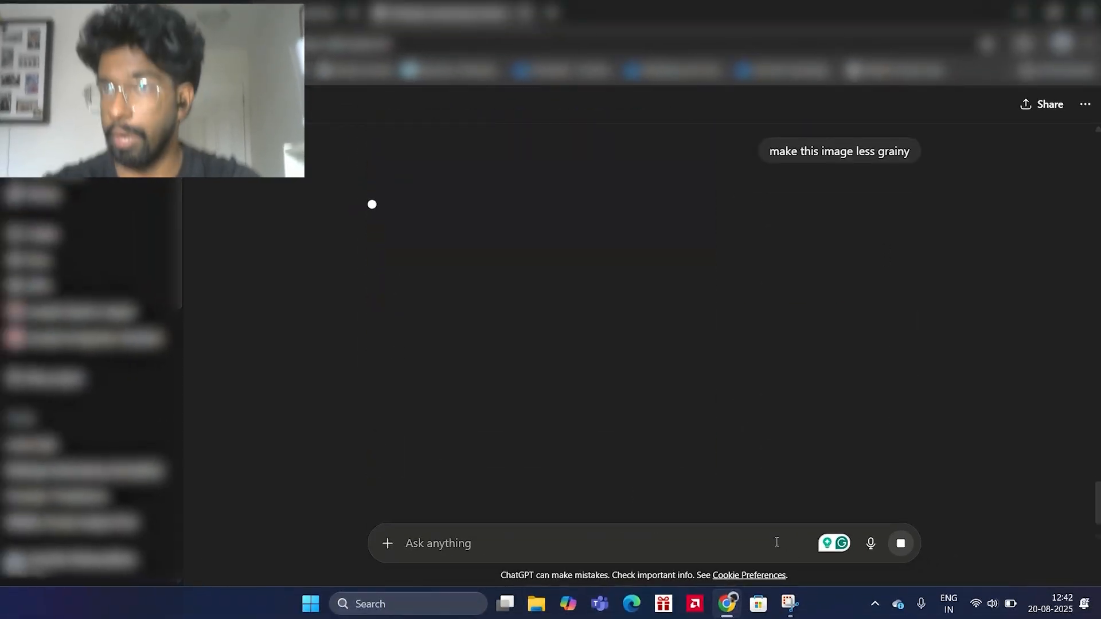
# Step: Open the newly generated fountain image enlarged and compare it with the grainy original and the earlier less-grainy attempt
pyautogui.scroll(8, 784, 389)
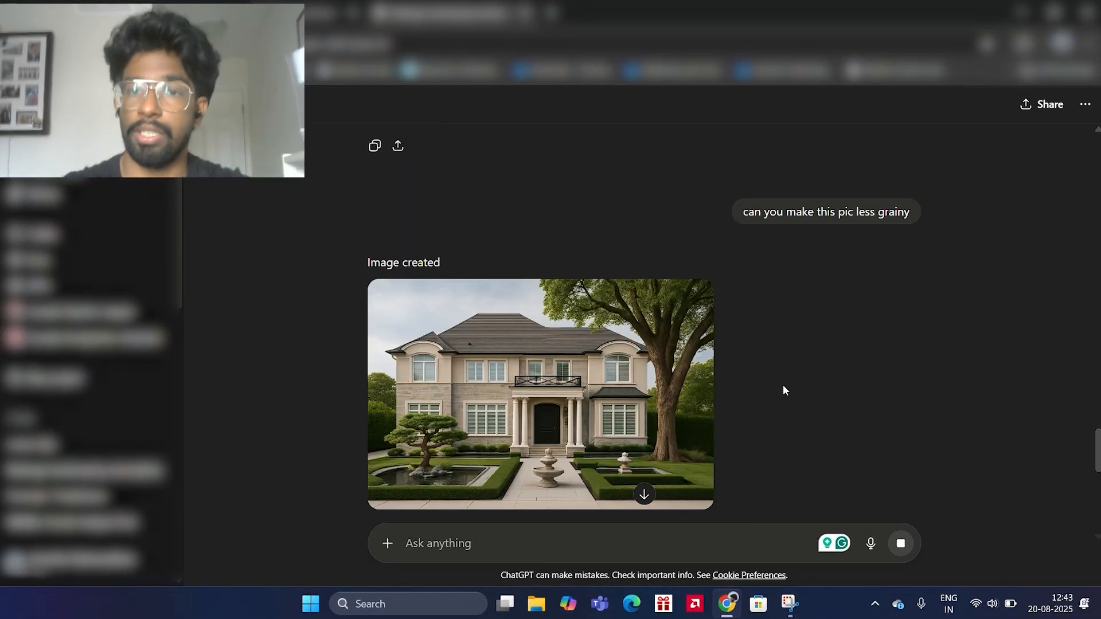
pyautogui.scroll(-8, 783, 386)
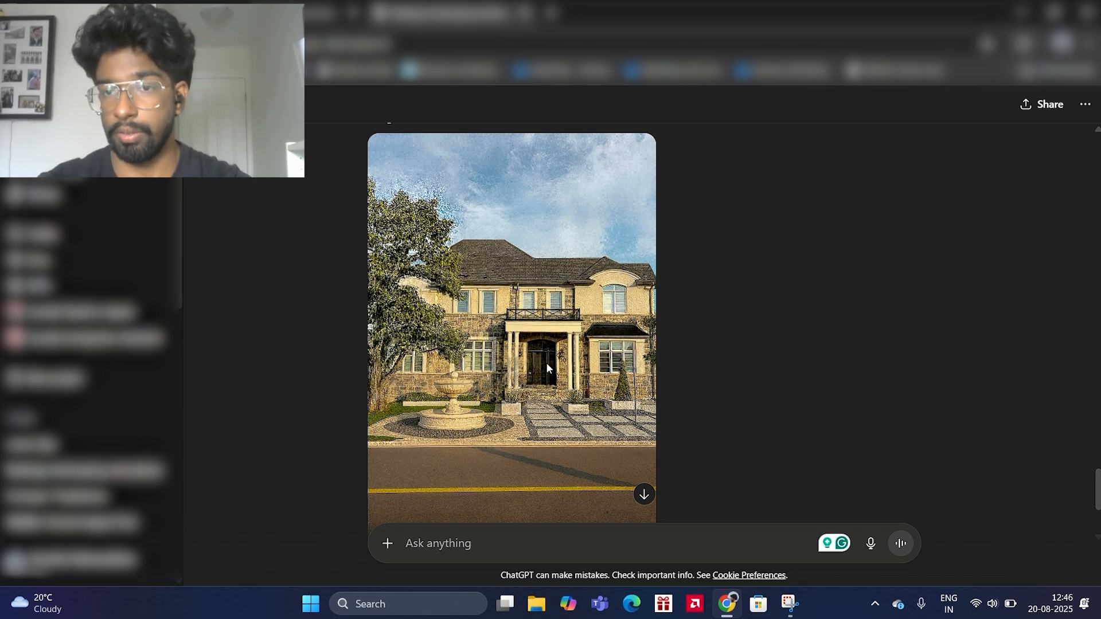
pyautogui.click(546, 363)
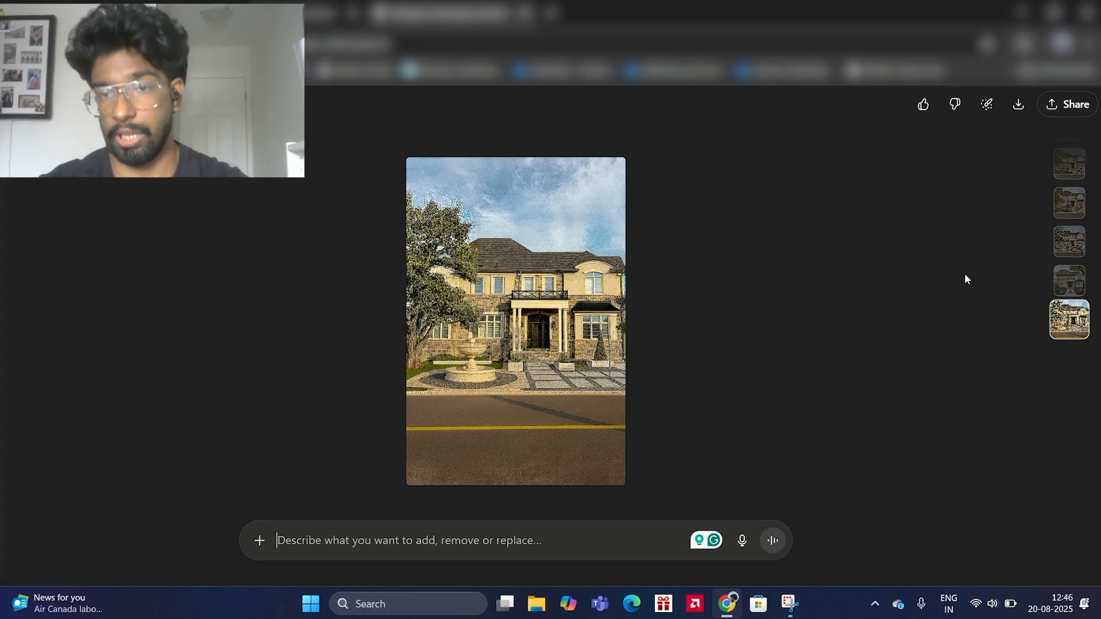
pyautogui.click(1067, 291)
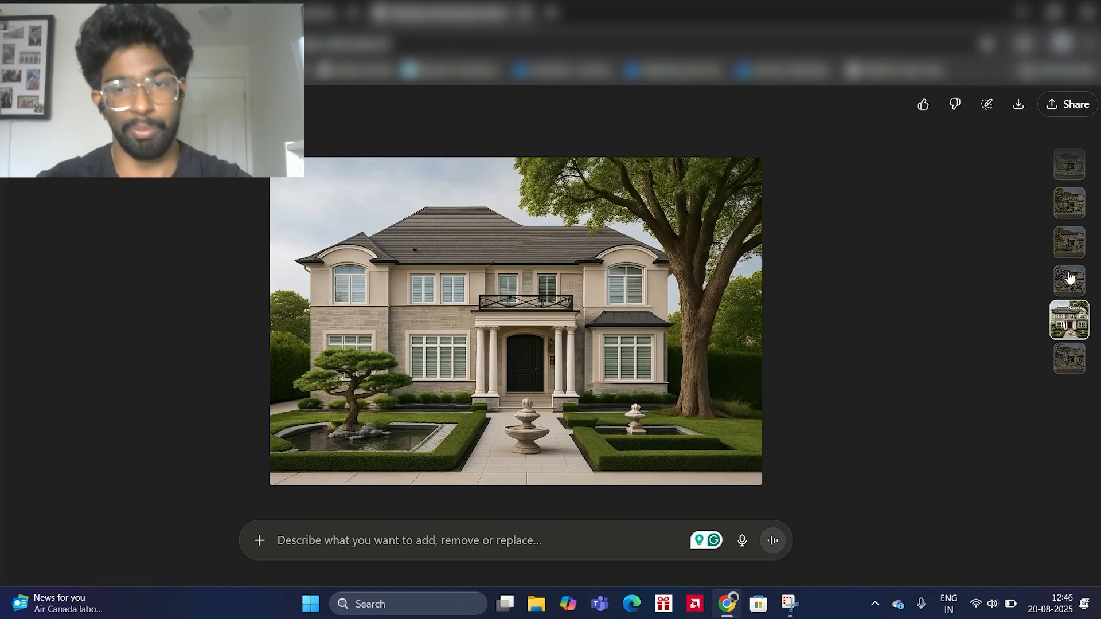
pyautogui.click(1070, 278)
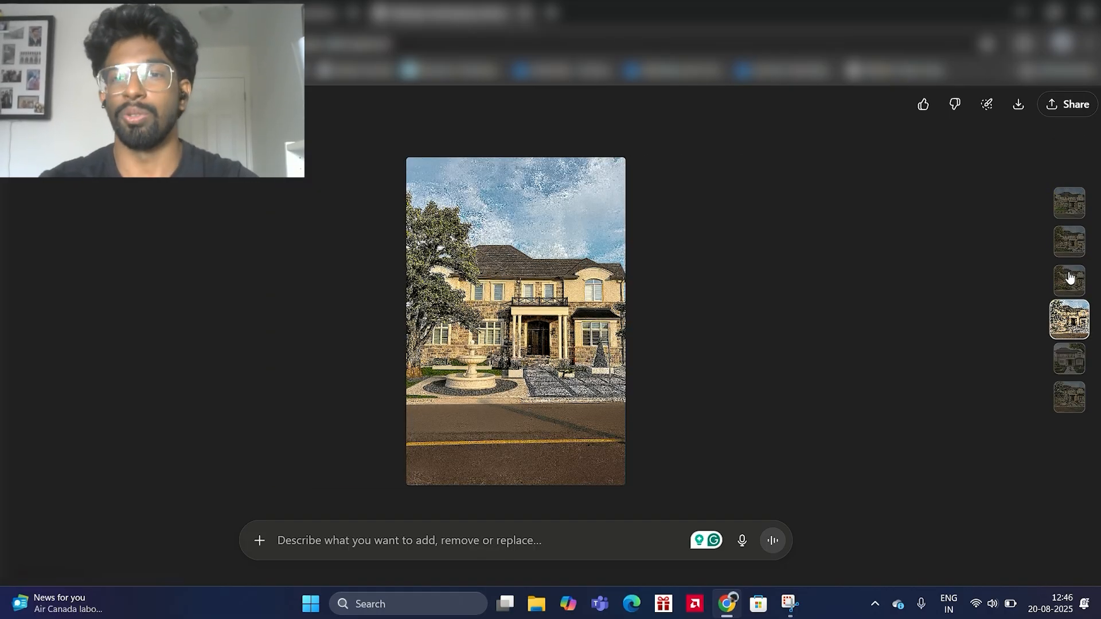
pyautogui.click(1070, 398)
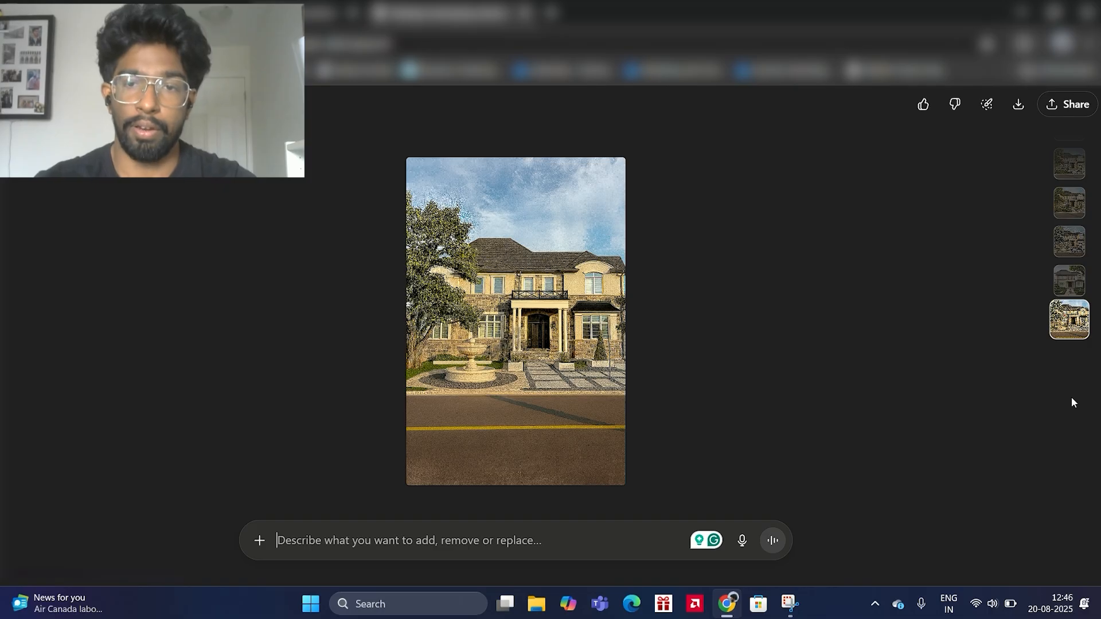
pyautogui.click(1073, 243)
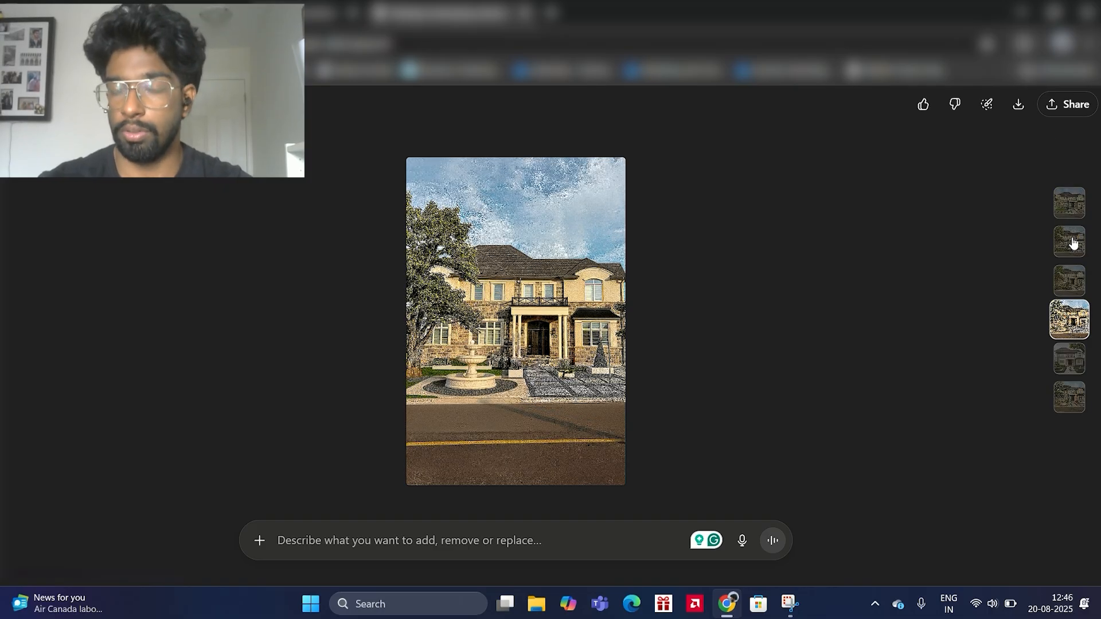
pyautogui.click(1073, 365)
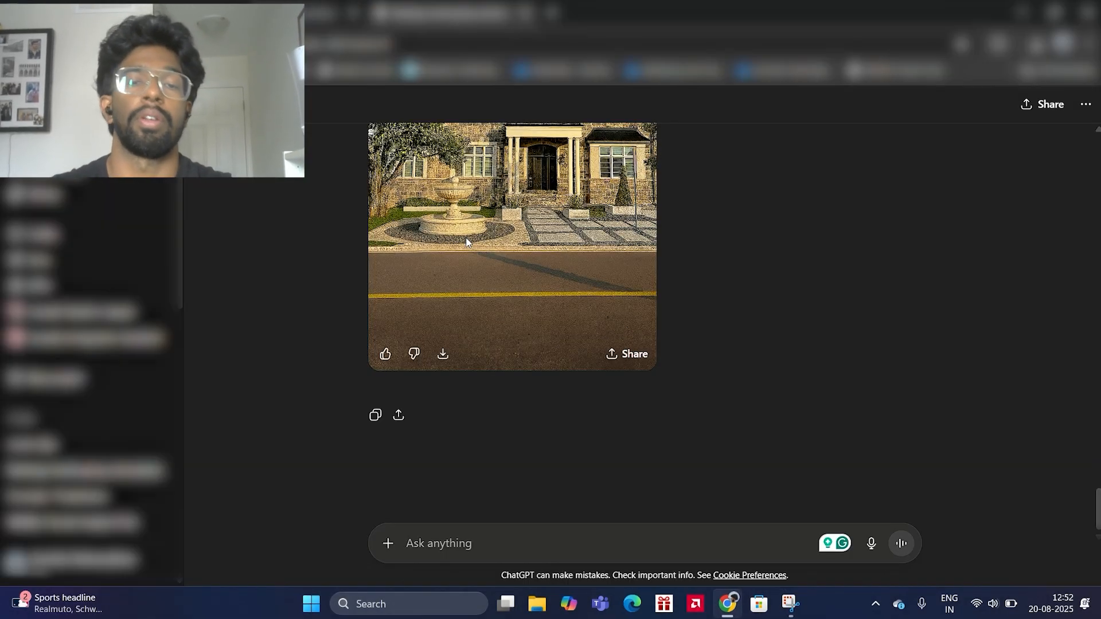
# Step: Open the less grainy fountain image enlarged and write the edit request "change the whole theme of landscaoing to a japanese zen garden"
pyautogui.click(467, 239)
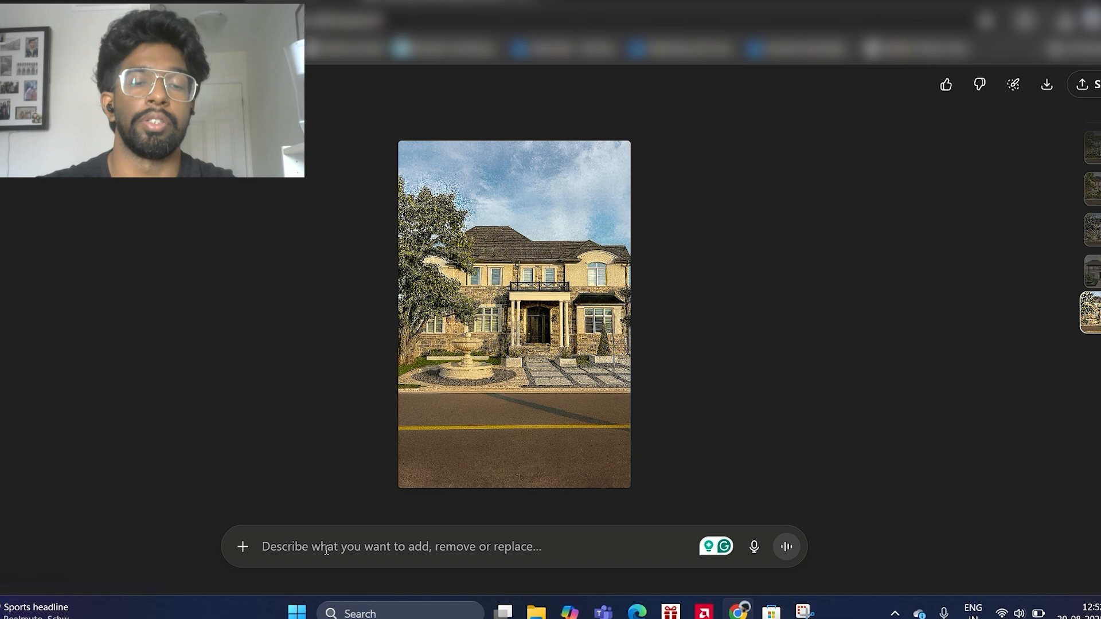
pyautogui.write('change the ')
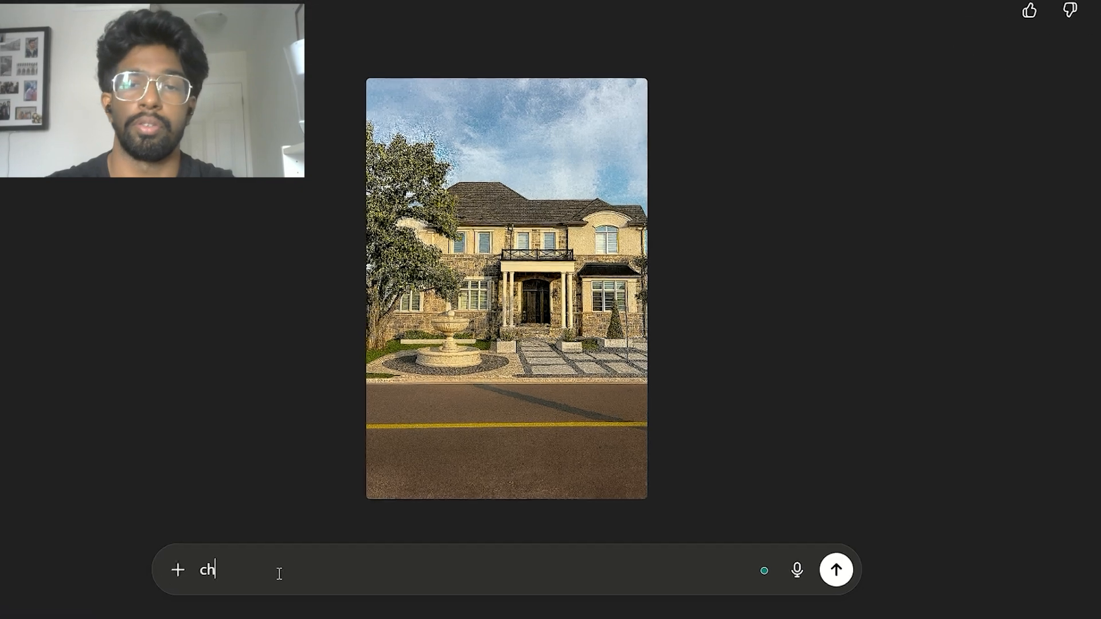
pyautogui.write('who')
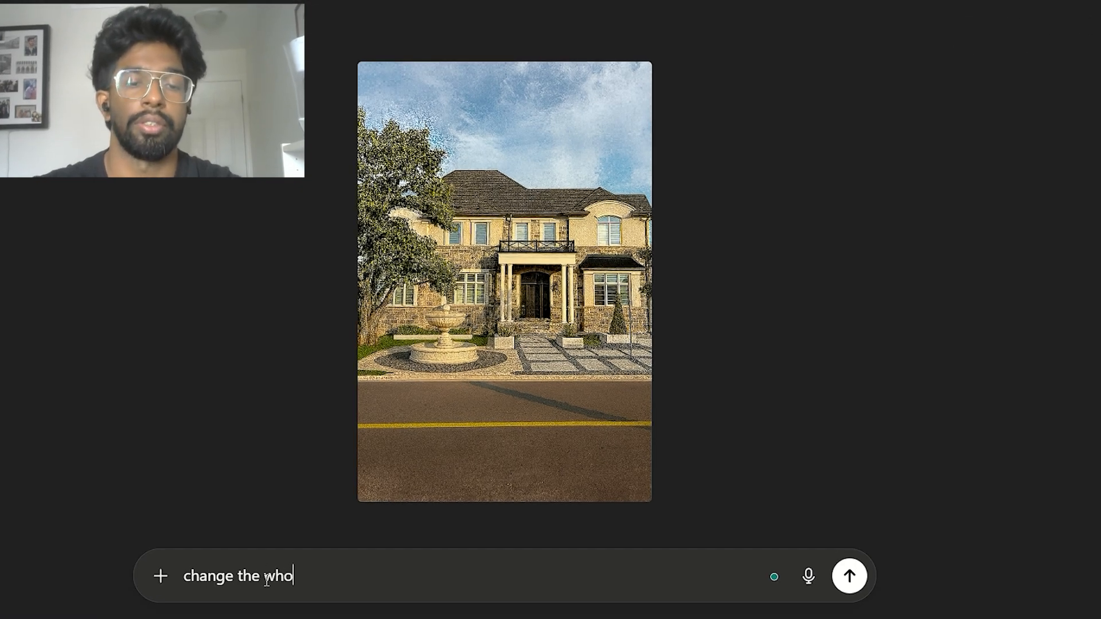
pyautogui.write('le them')
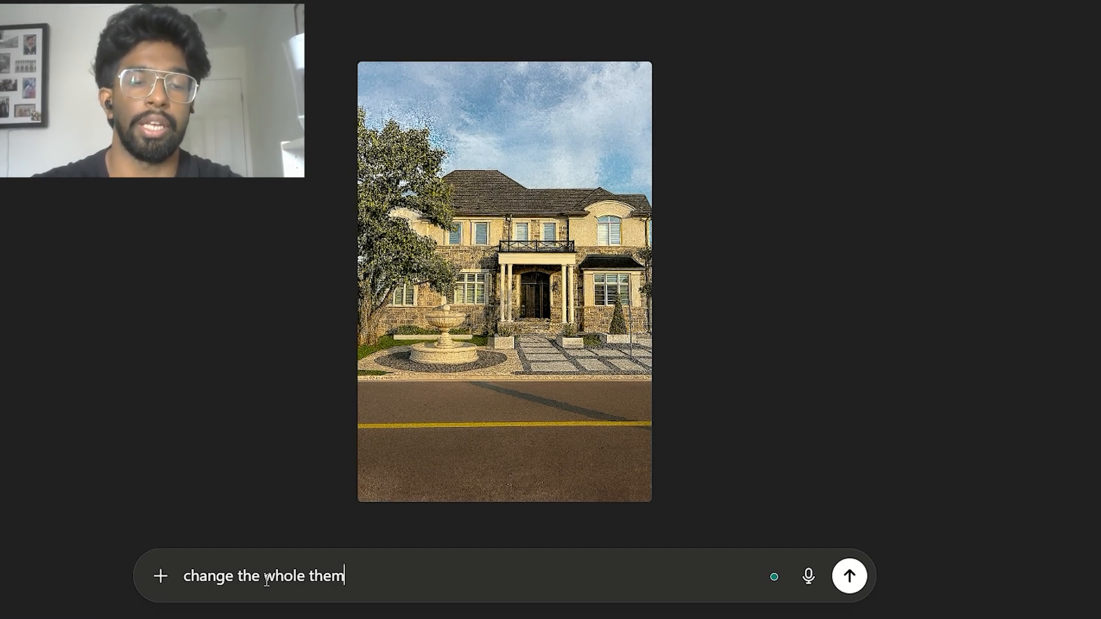
pyautogui.write('e of lan')
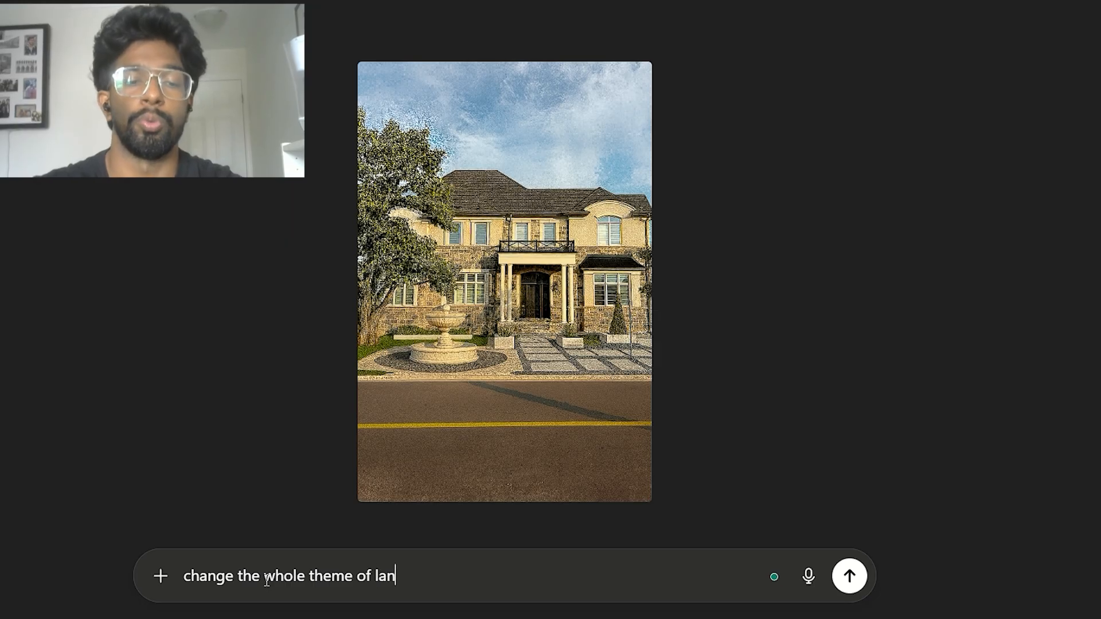
pyautogui.write('dsca')
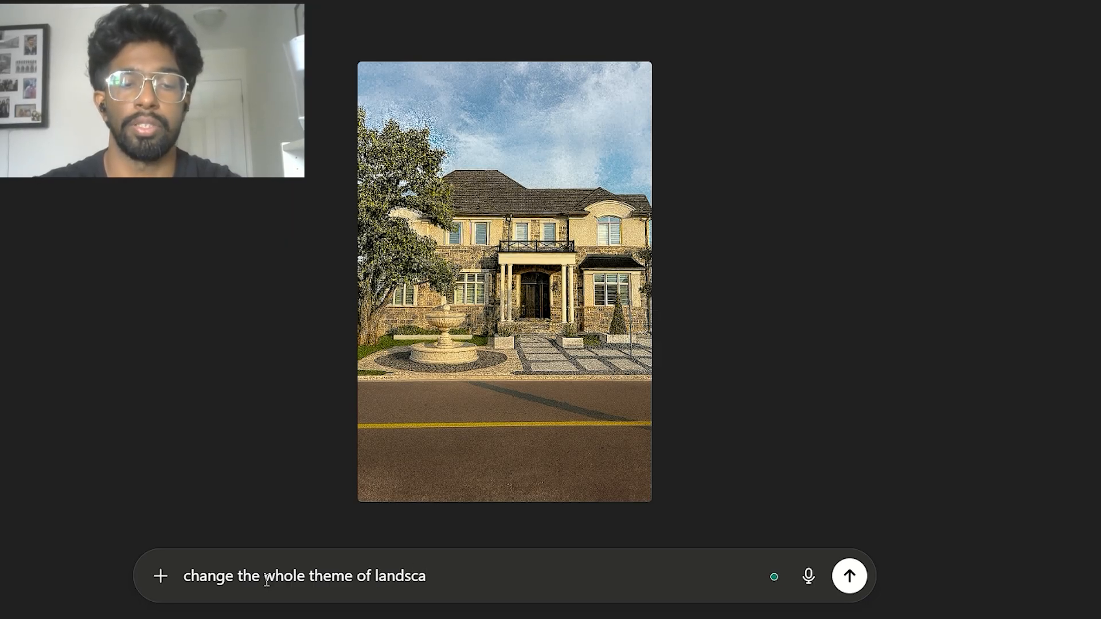
pyautogui.write('oing t')
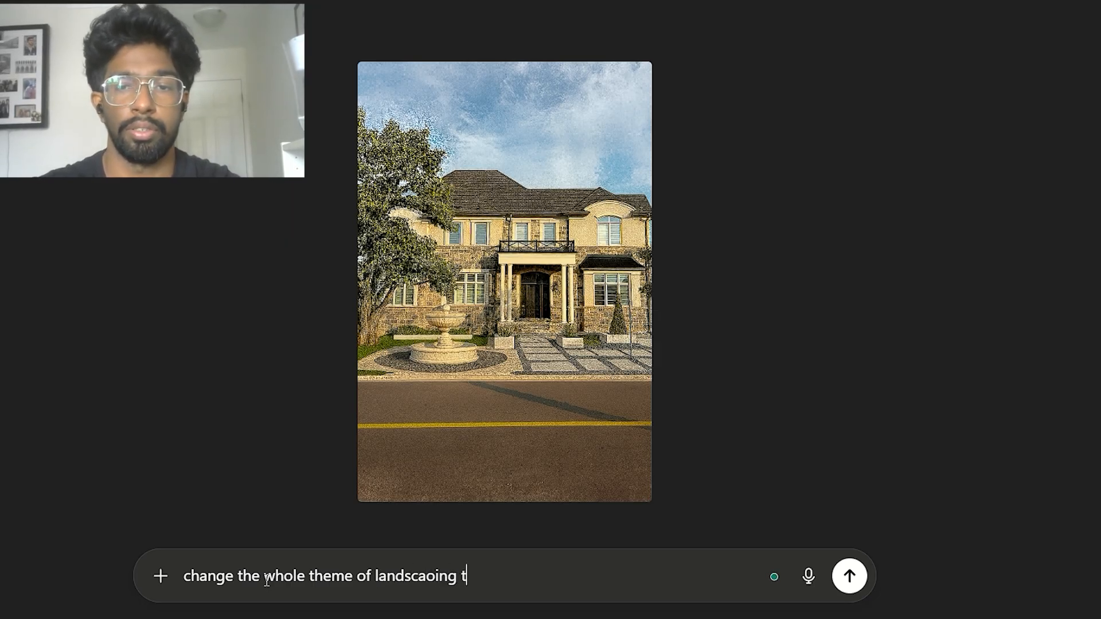
pyautogui.write('o a japanes')
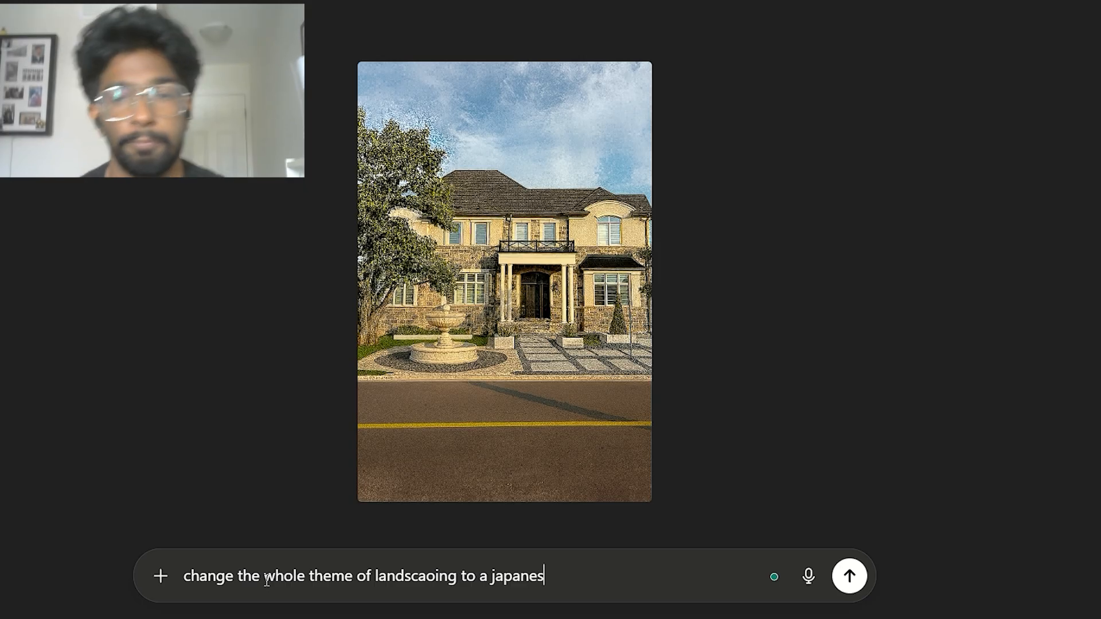
pyautogui.write('e ')
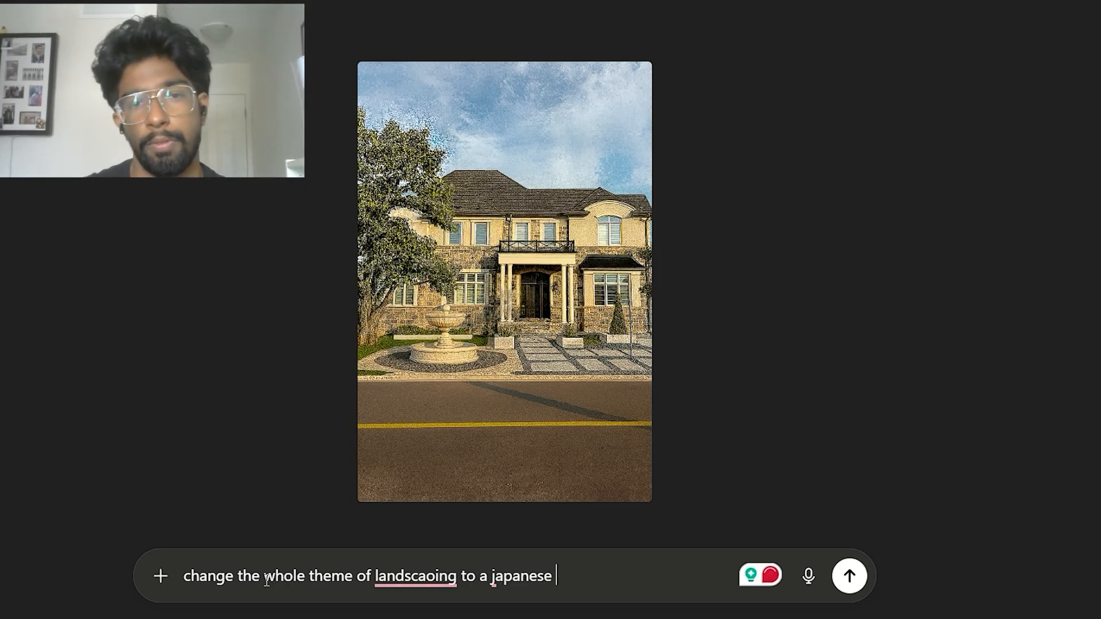
pyautogui.write('zen garde')
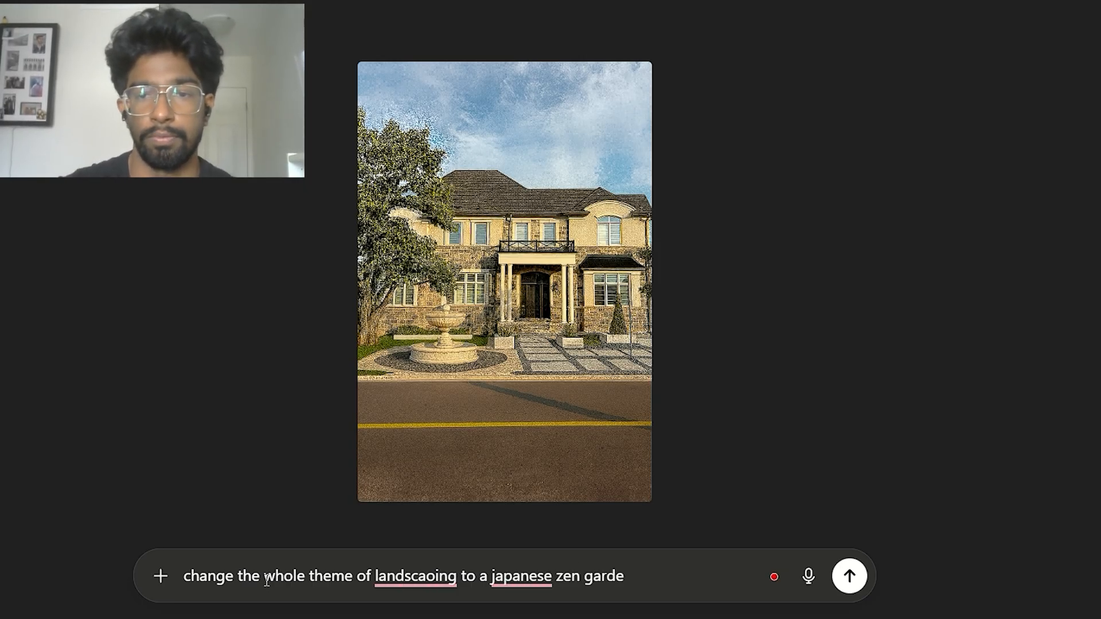
pyautogui.write('n')
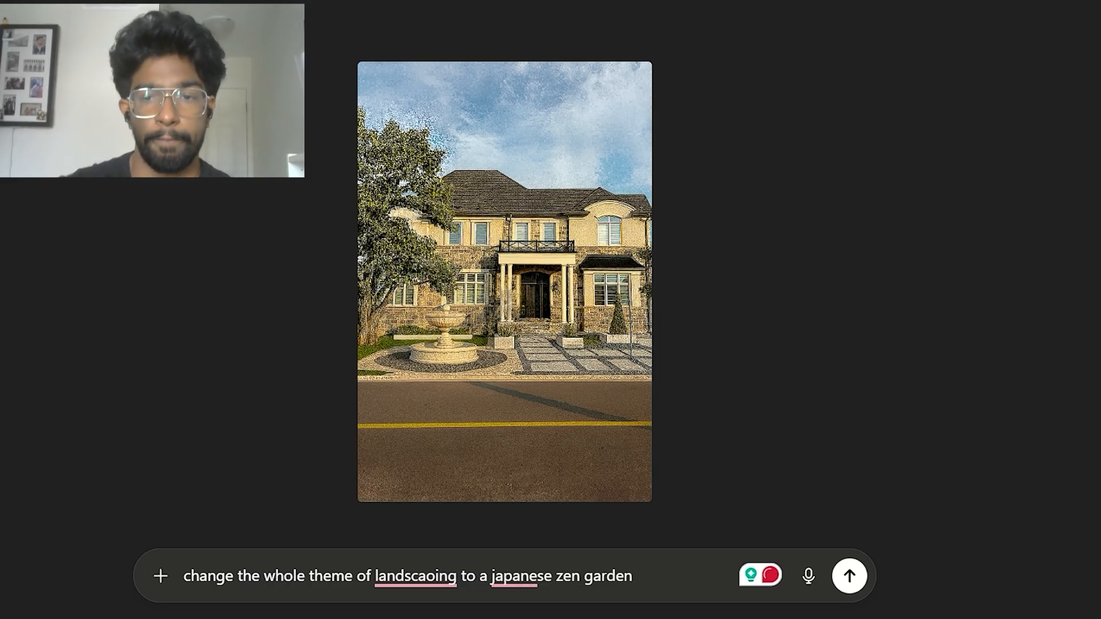
# Step: Correct the misspelled word in the edit request to "landscaping" and submit the request
pyautogui.moveTo(407, 580)
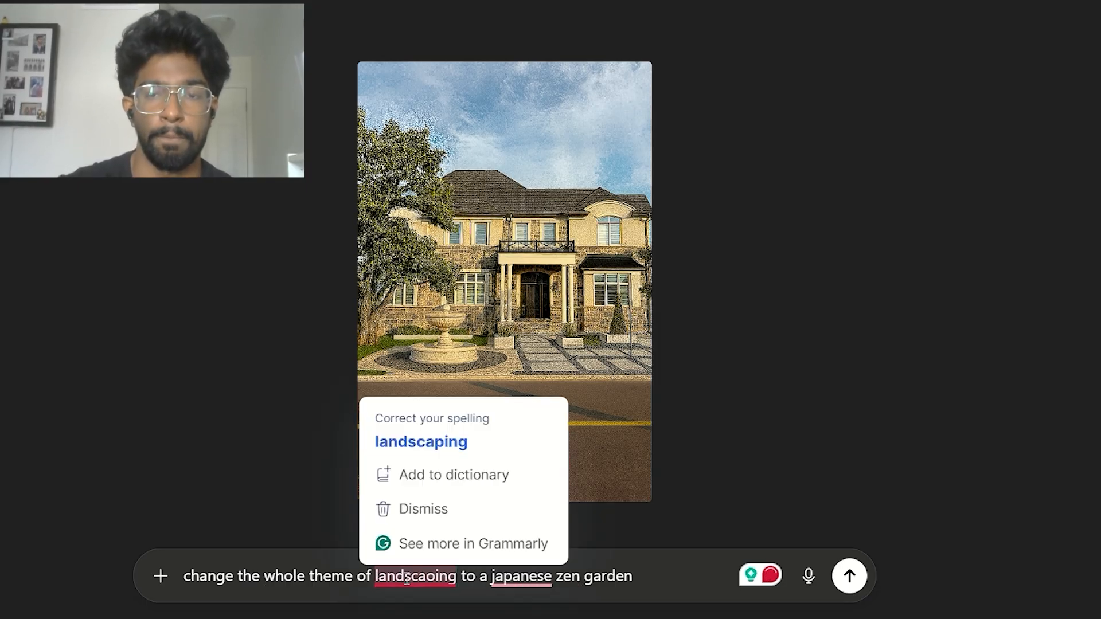
pyautogui.click(433, 442)
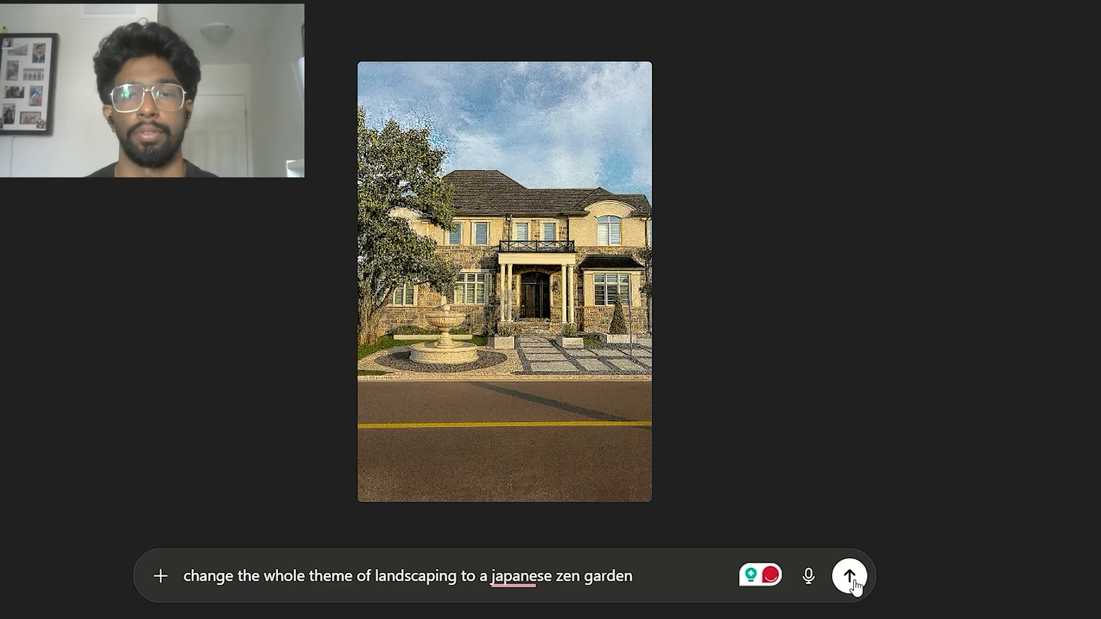
pyautogui.click(852, 580)
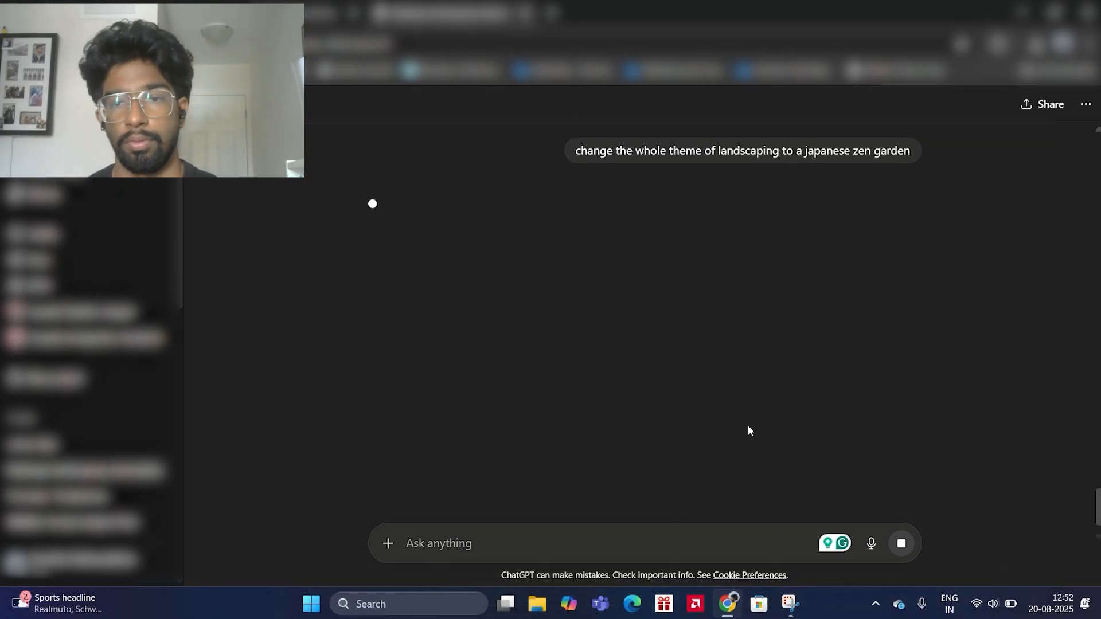
# Step: Open the generated Japanese zen garden image enlarged to examine the new landscaping
pyautogui.scroll(2, 747, 312)
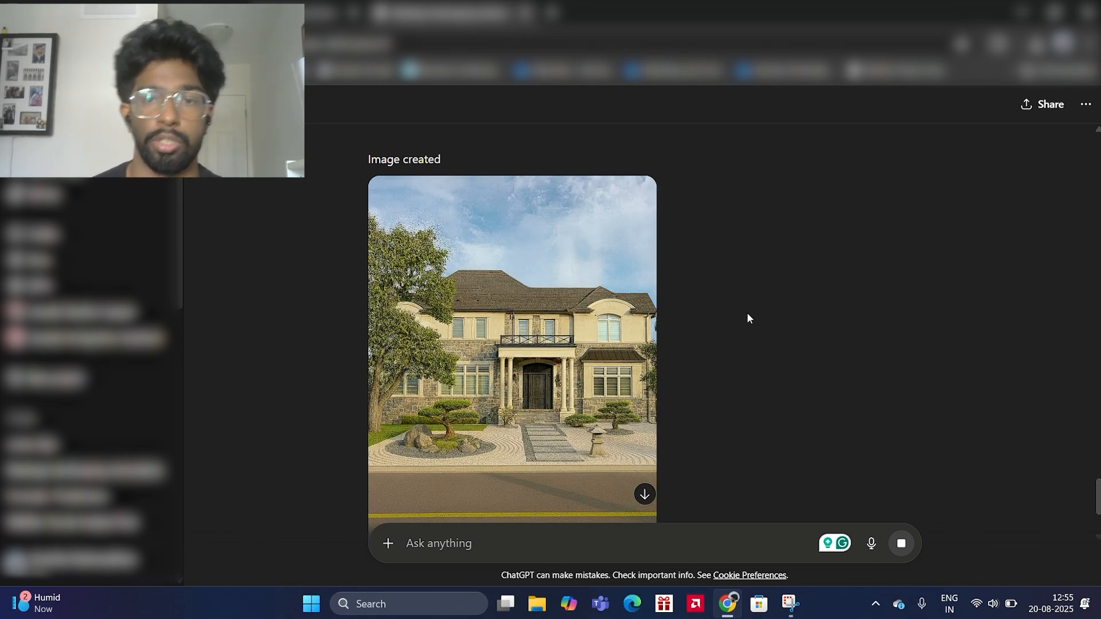
pyautogui.click(527, 285)
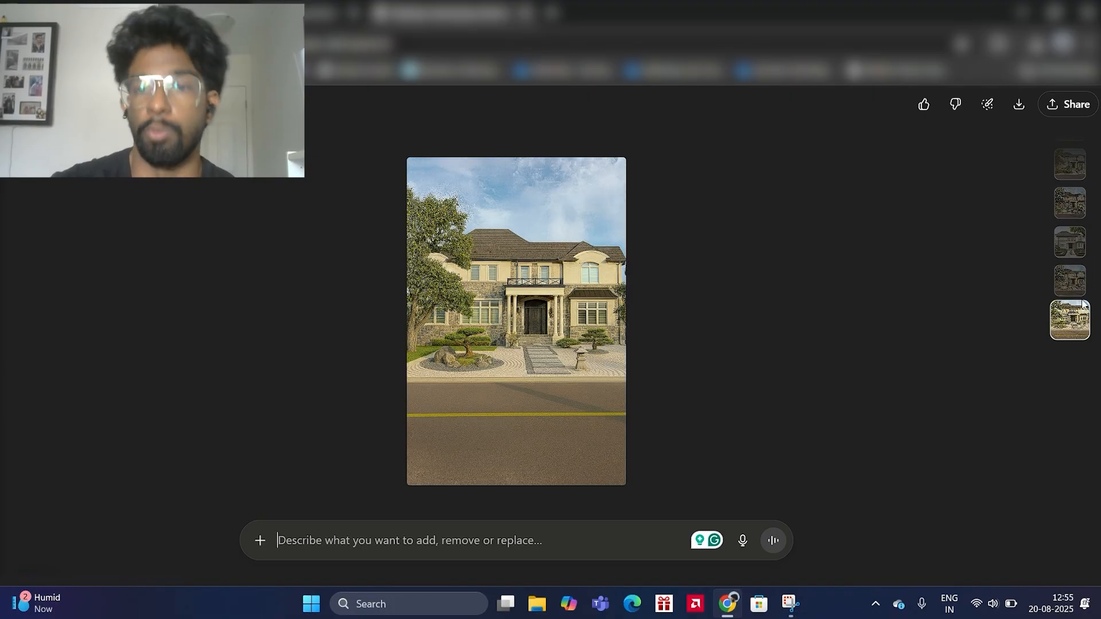
# Step: Compare the Japanese zen garden image with the earlier fountain image in the enlarged view
pyautogui.click(1077, 283)
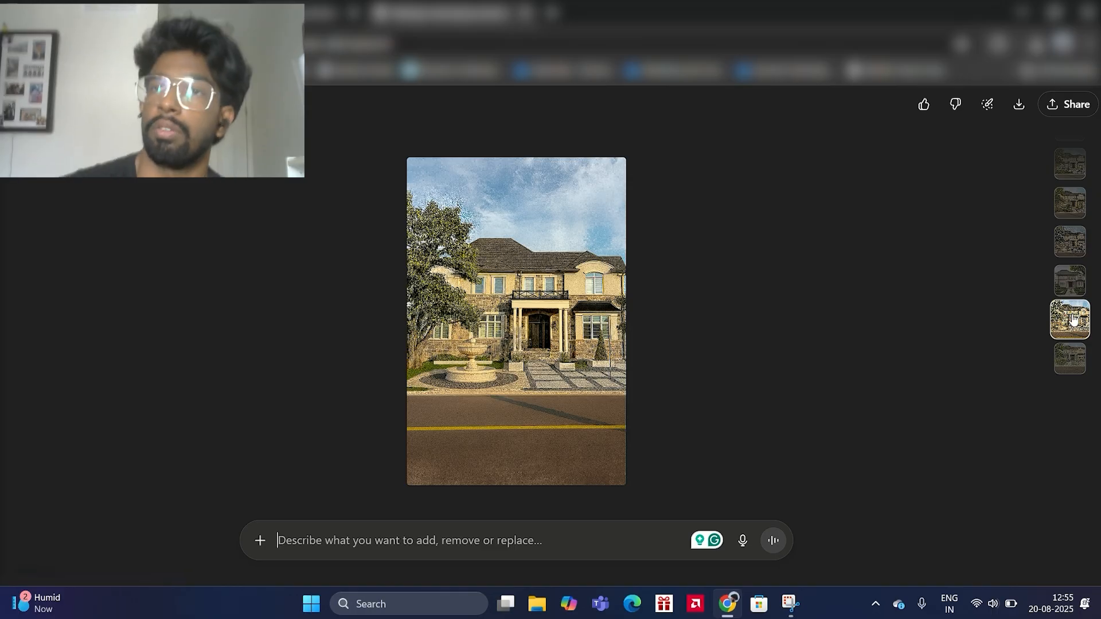
pyautogui.click(1073, 354)
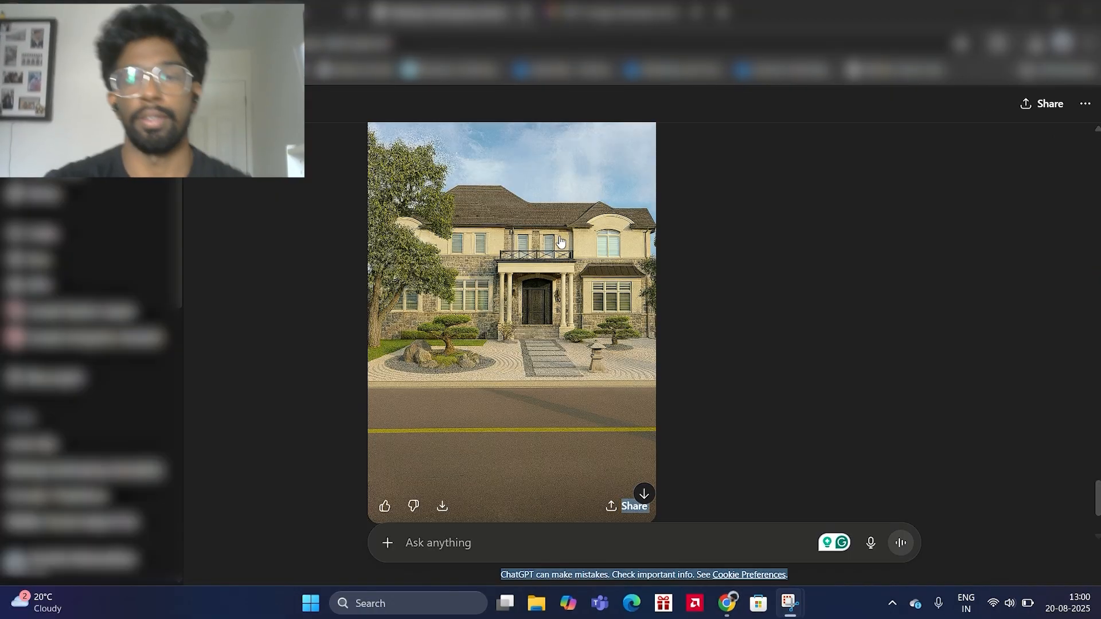
# Step: Open the Japanese zen garden image enlarged and submit the edit request "change the theme to desert xeriscape"
pyautogui.click(559, 236)
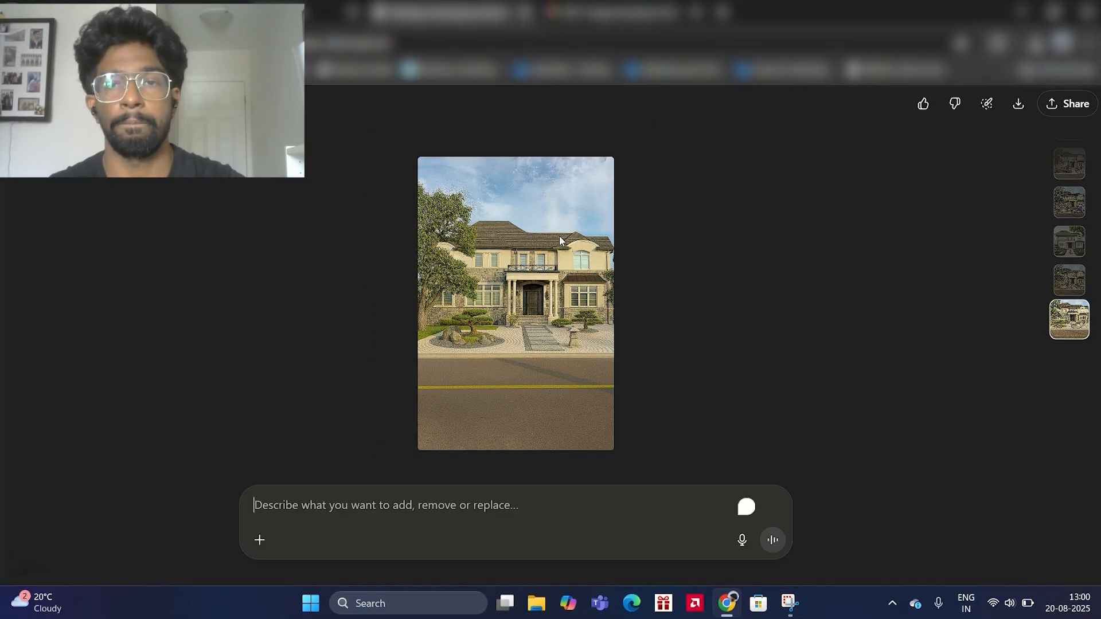
pyautogui.write('chang')
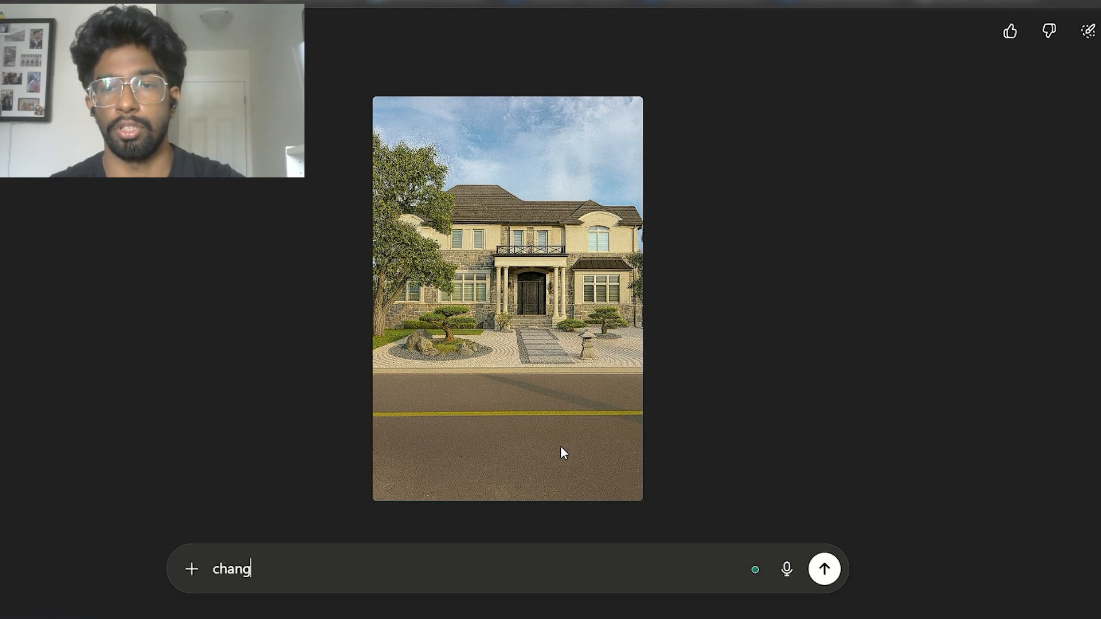
pyautogui.write('ethe')
pyautogui.press('BackSpace')
pyautogui.press('BackSpace')
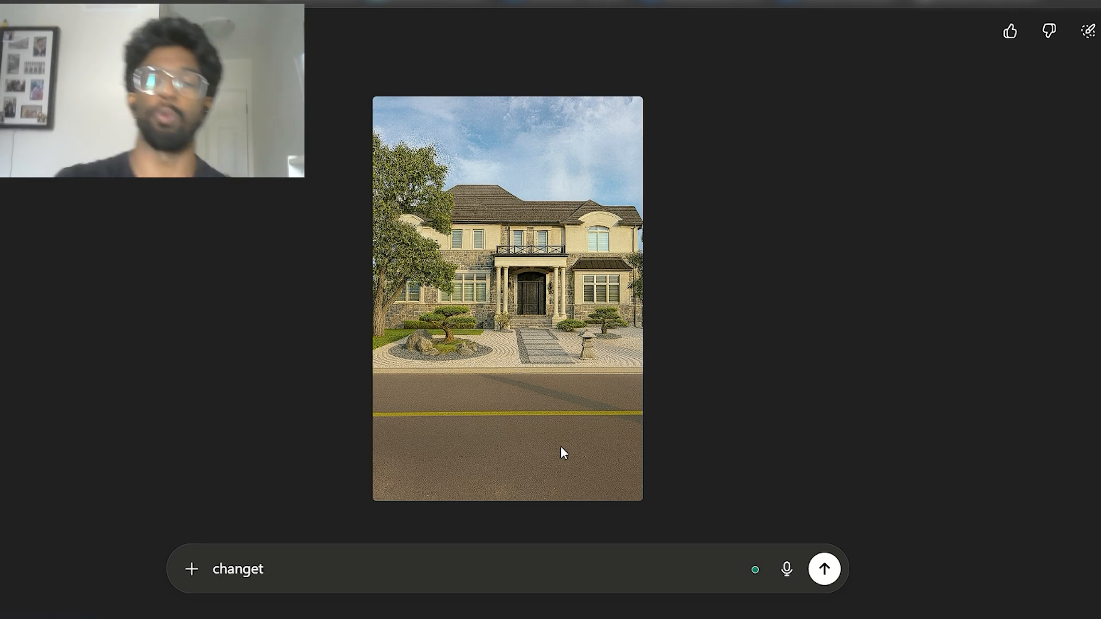
pyautogui.press('BackSpace')
pyautogui.write('the')
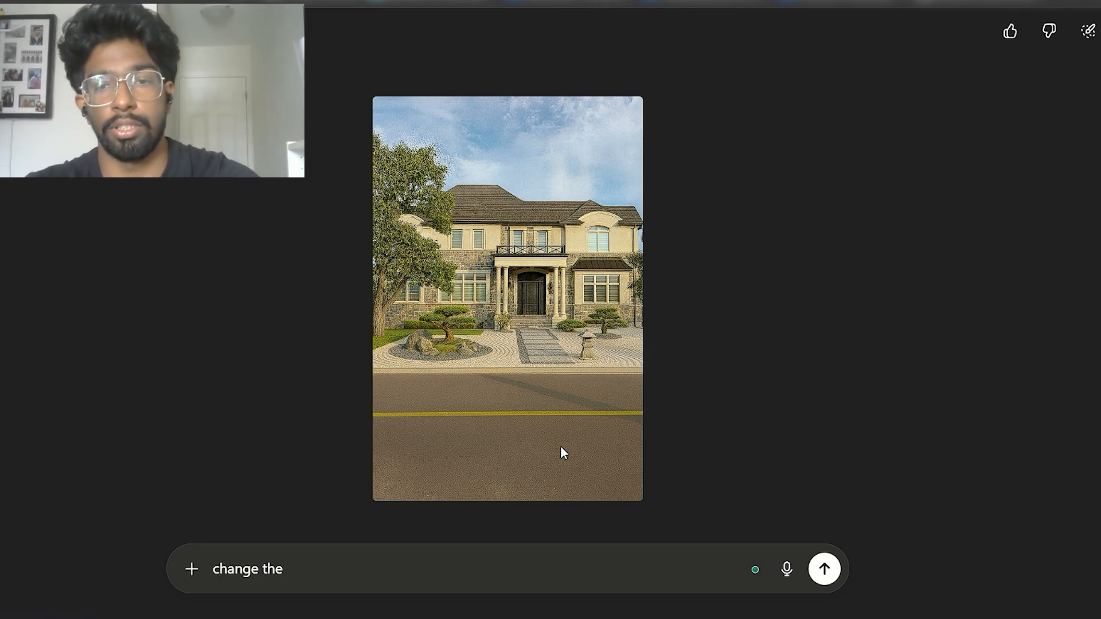
pyautogui.write('th')
pyautogui.press('BackSpace')
pyautogui.press('BackSpace')
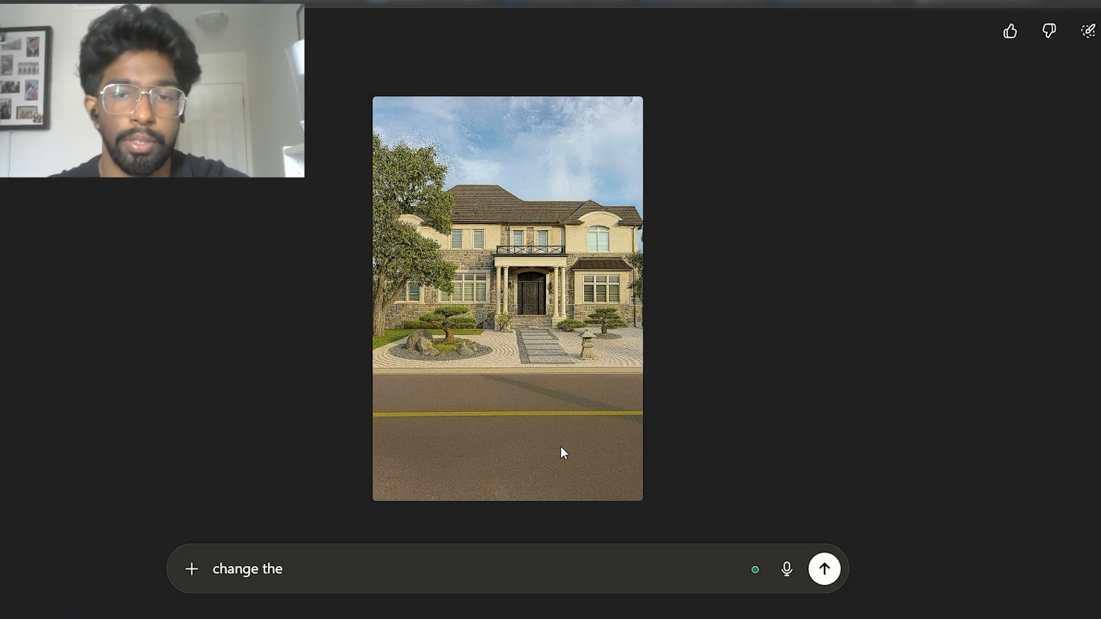
pyautogui.write('the')
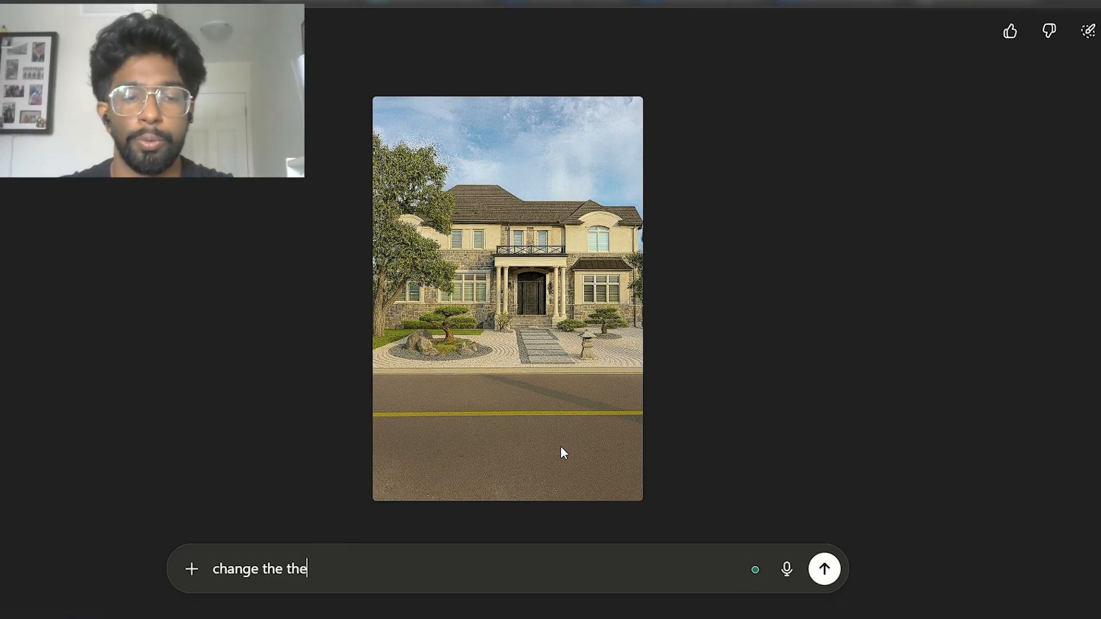
pyautogui.write('me to dese')
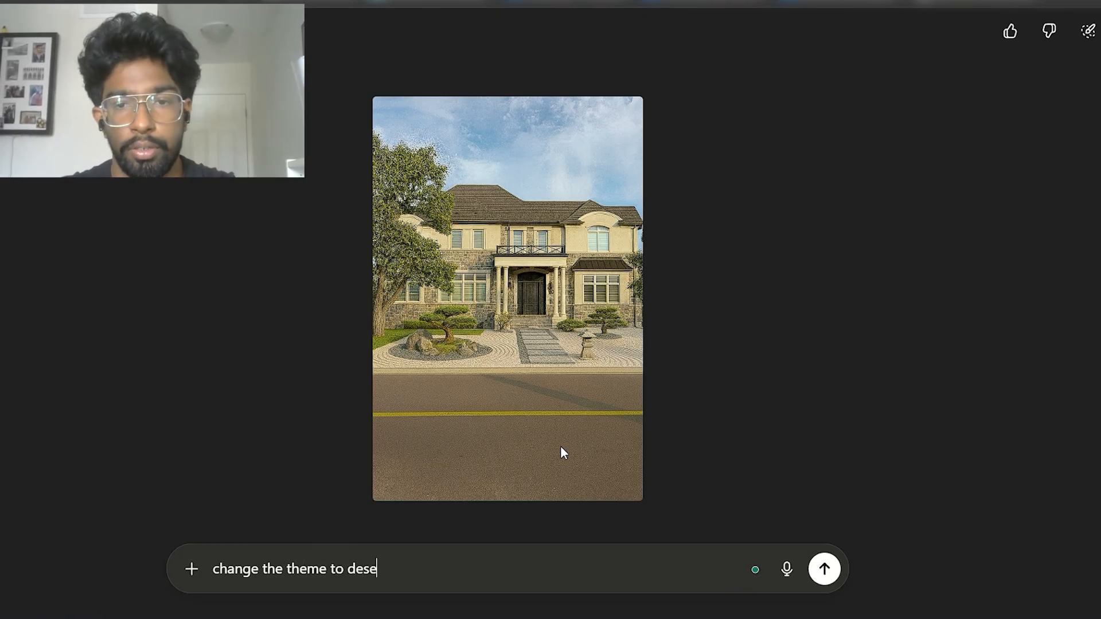
pyautogui.write('rt xeri')
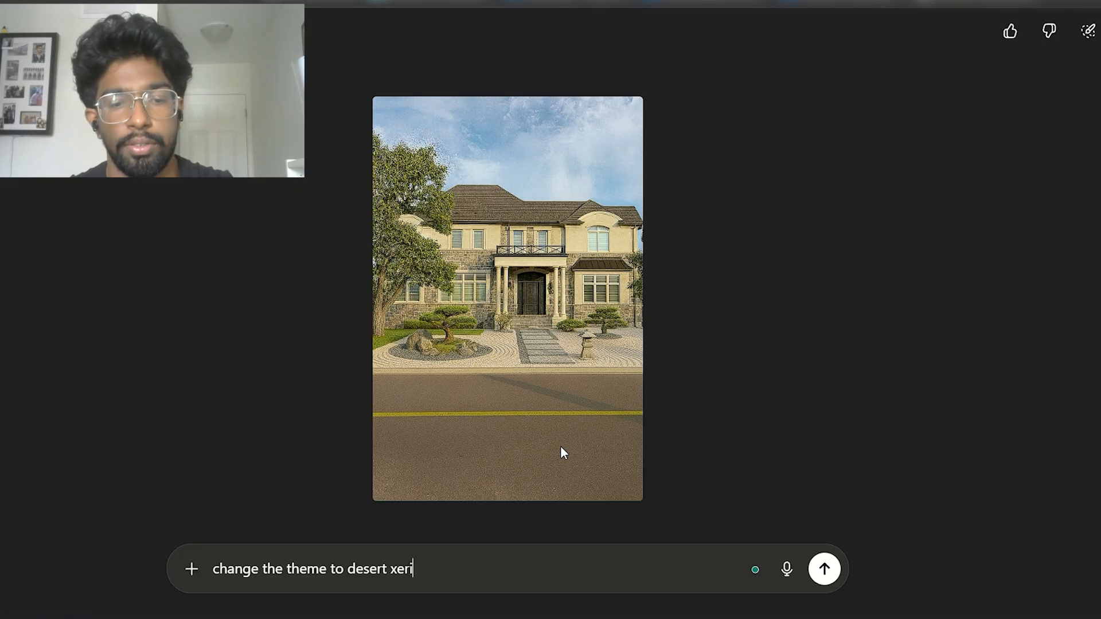
pyautogui.write('scape')
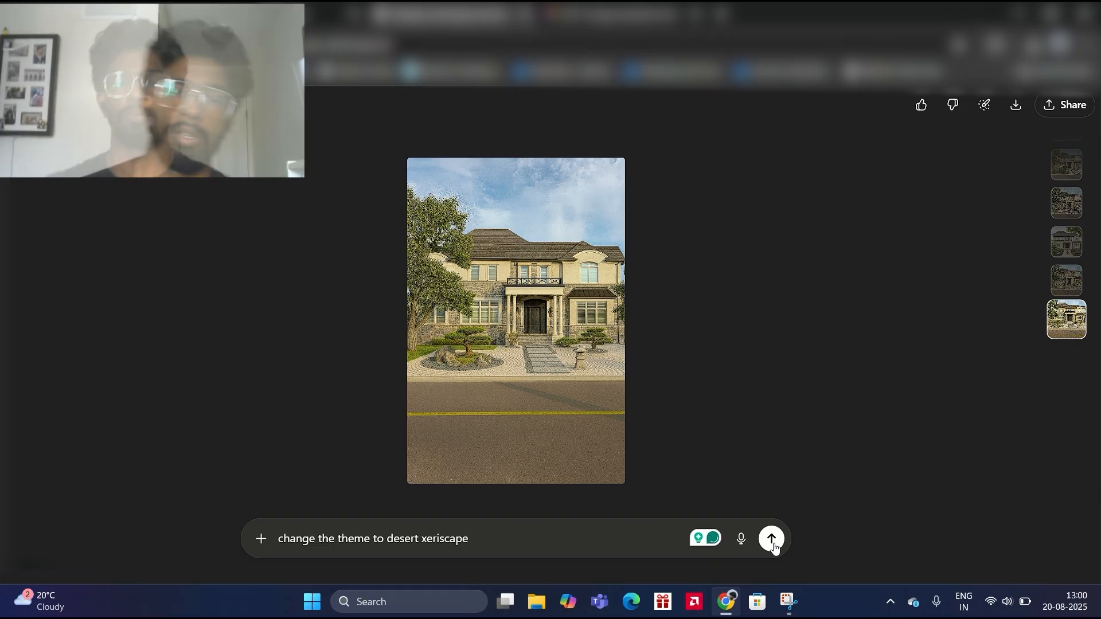
pyautogui.click(773, 543)
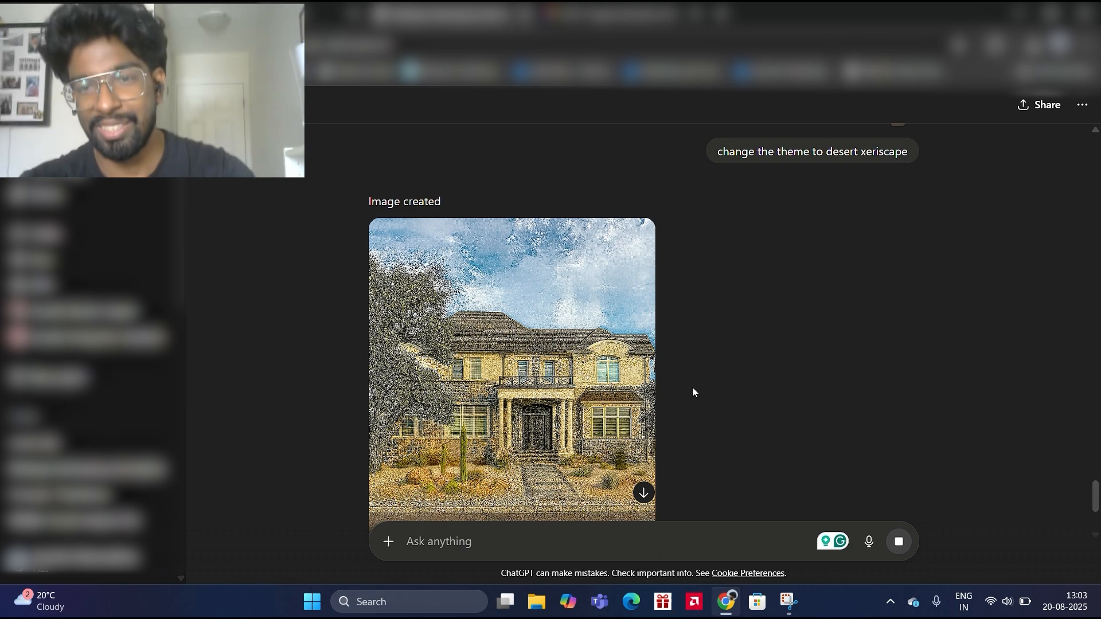
# Step: Open the desert xeriscape image generated from the zen garden version enlarged to examine its quality
pyautogui.scroll(-2, 565, 399)
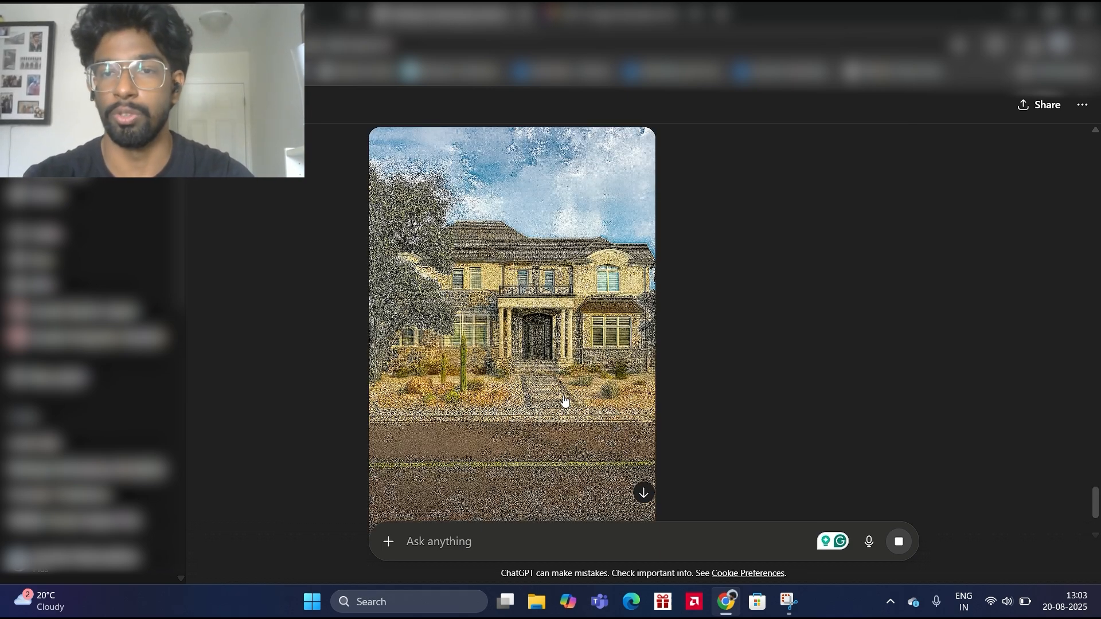
pyautogui.click(564, 400)
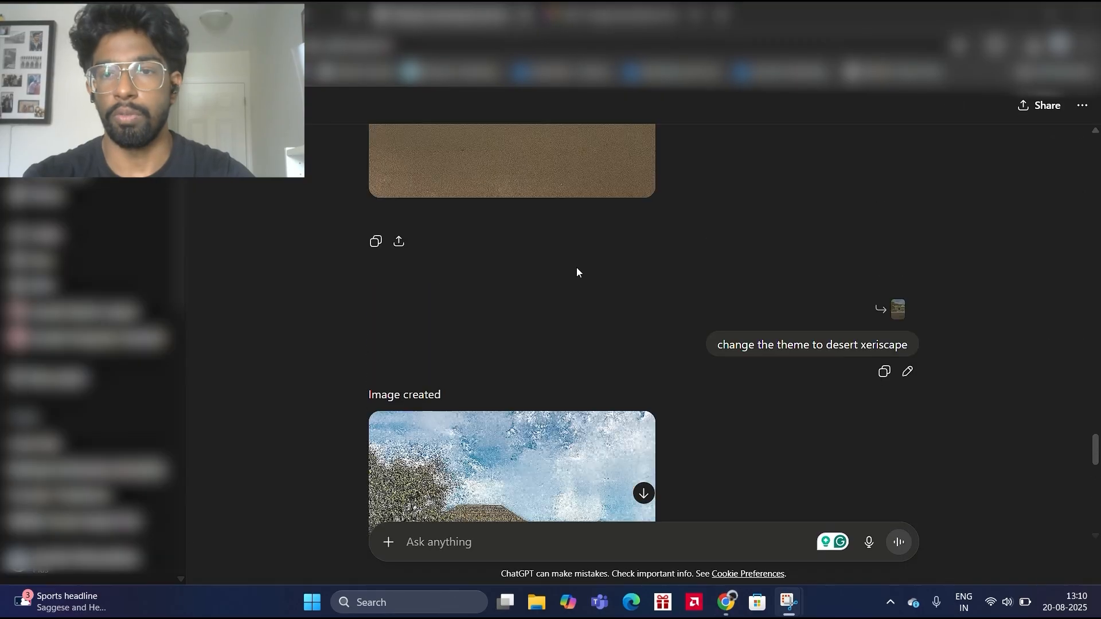
# Step: Return to the start of the conversation and open the first modern minimalistic landscaping image enlarged
pyautogui.scroll(-5, 577, 268)
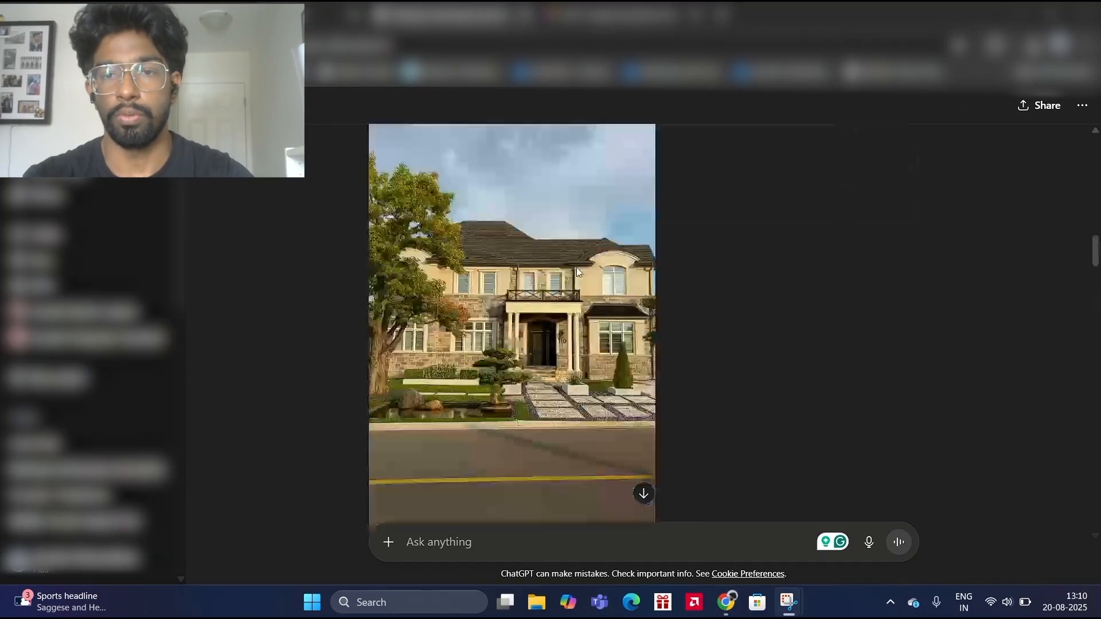
pyautogui.scroll(3, 577, 268)
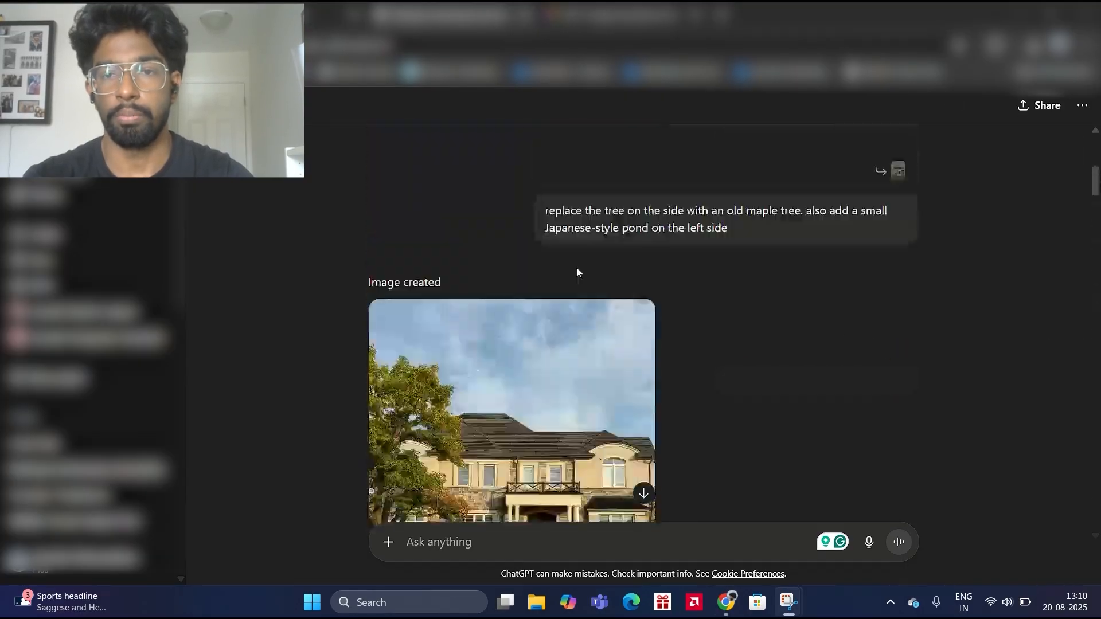
pyautogui.scroll(8, 576, 268)
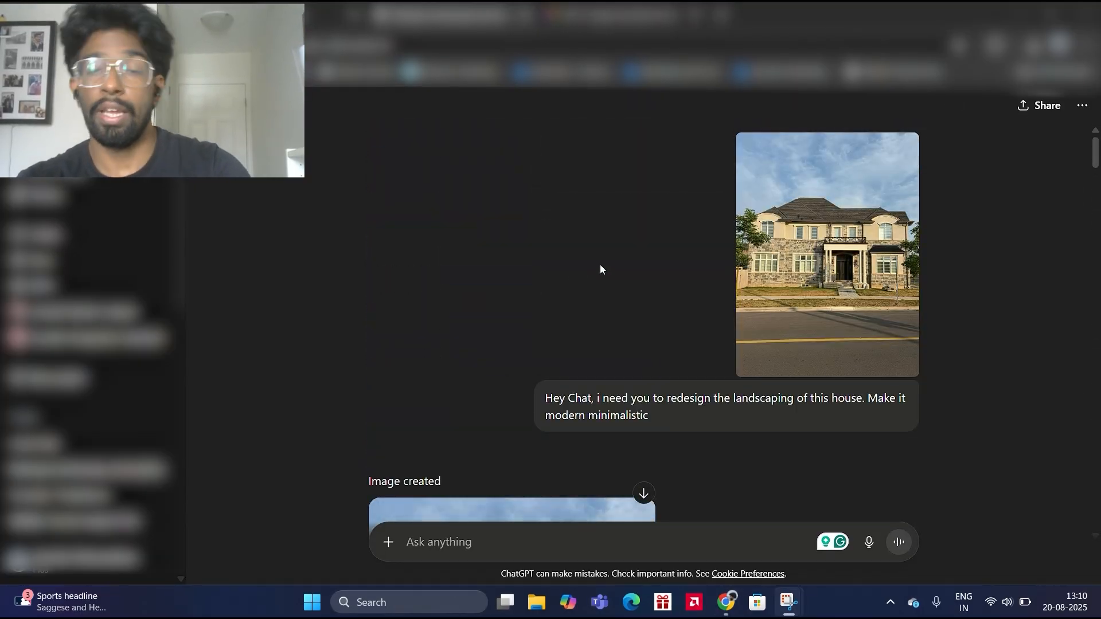
pyautogui.scroll(-8, 799, 273)
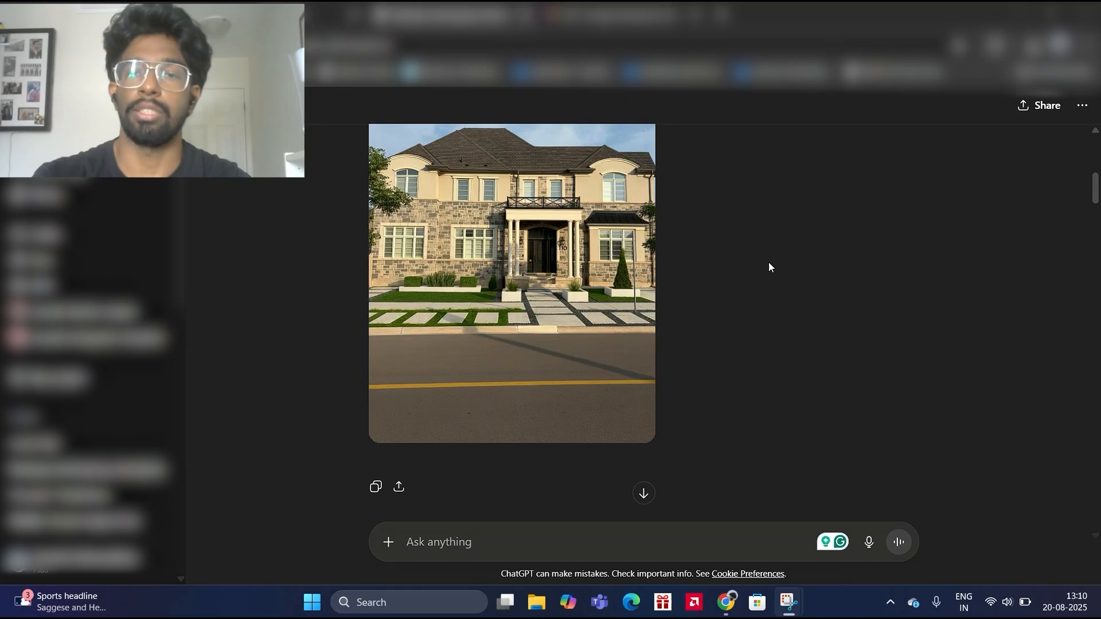
pyautogui.click(577, 248)
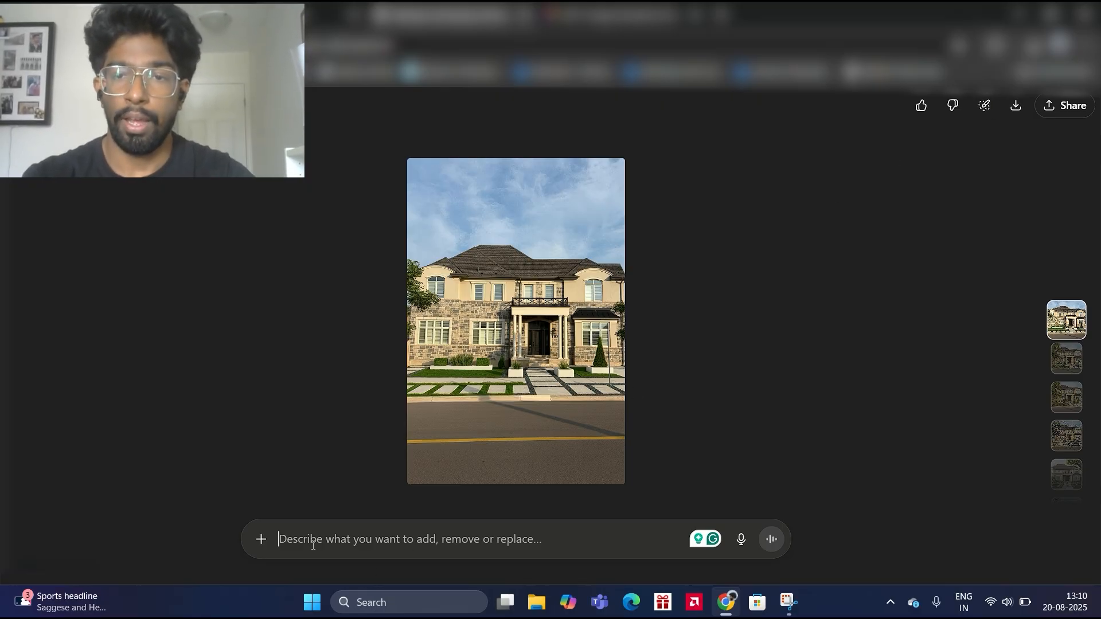
# Step: Submit the edit request "change the theme to desert xeriscape" for the modern minimalistic image
pyautogui.write('change t')
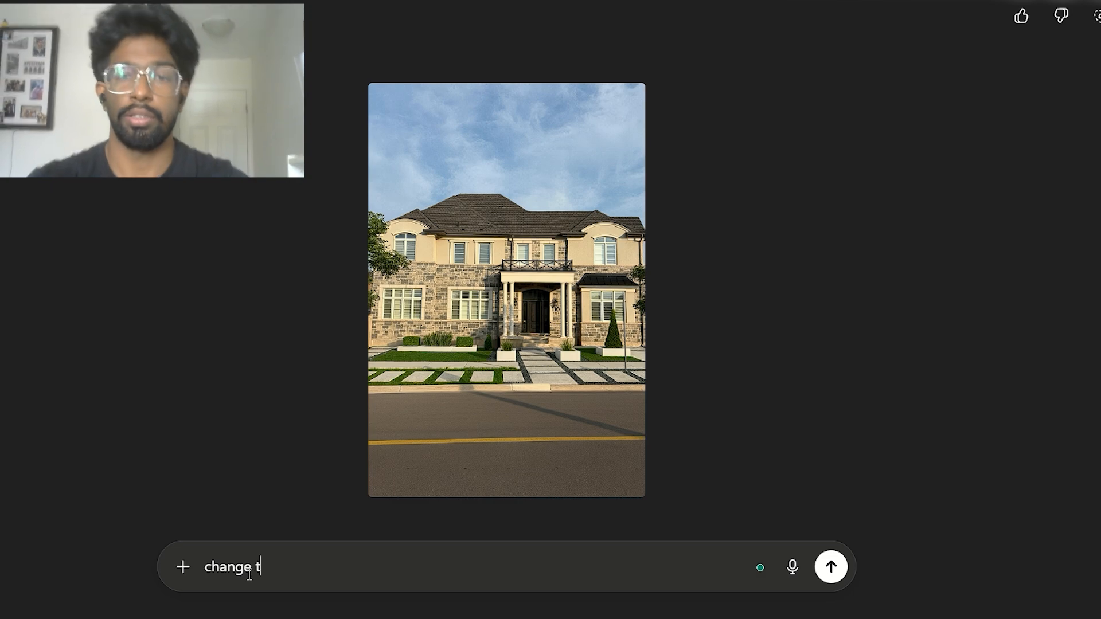
pyautogui.write('he')
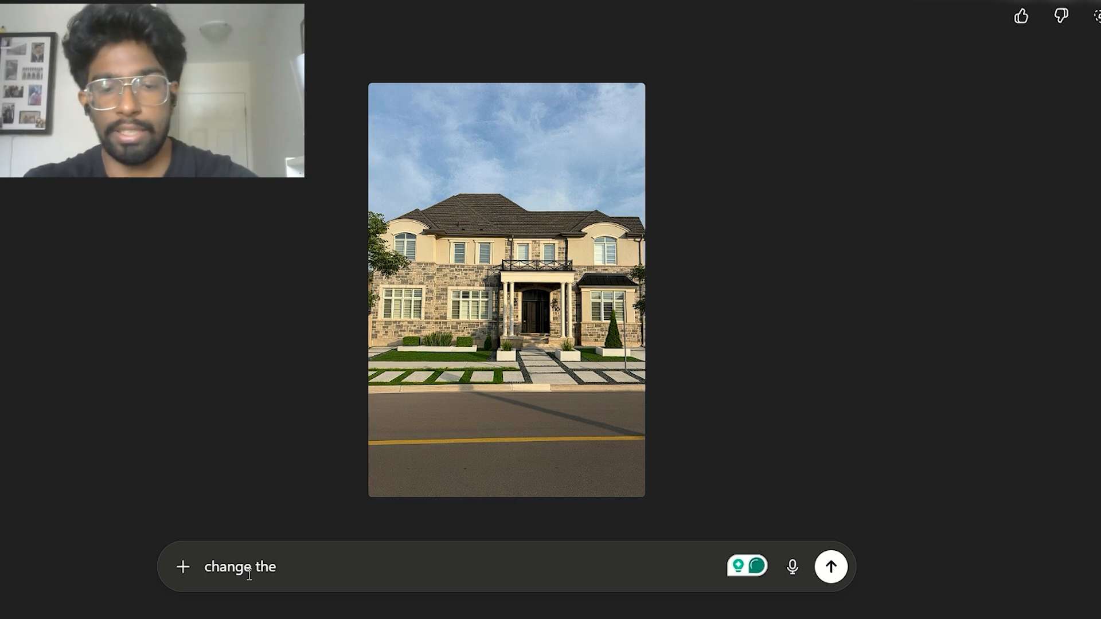
pyautogui.write(' theme ')
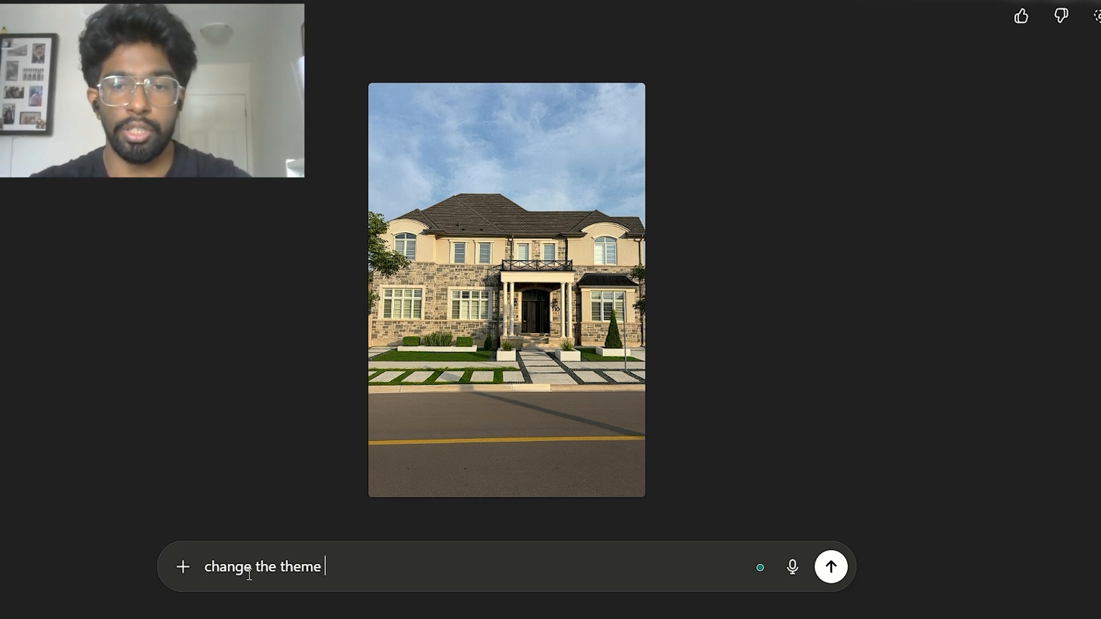
pyautogui.write('to de')
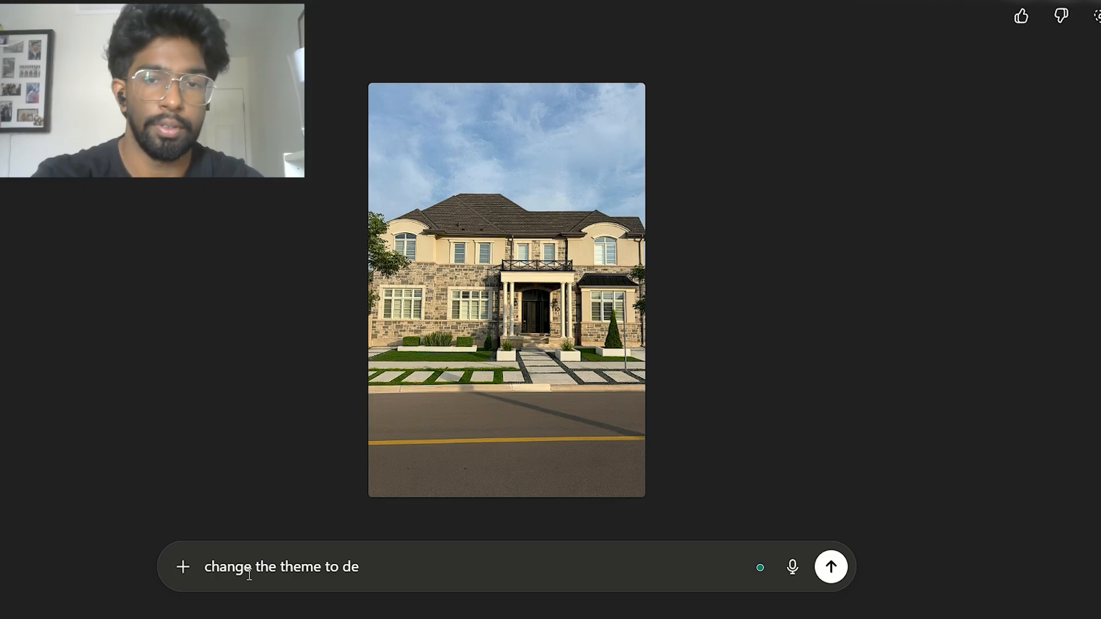
pyautogui.write('sert xer')
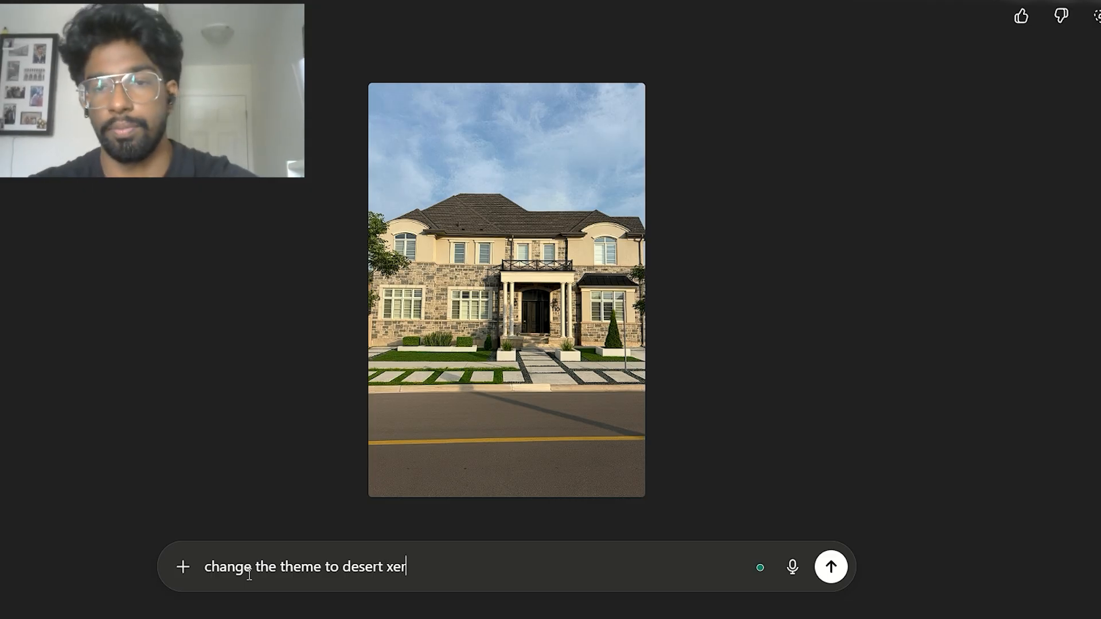
pyautogui.write('iscape')
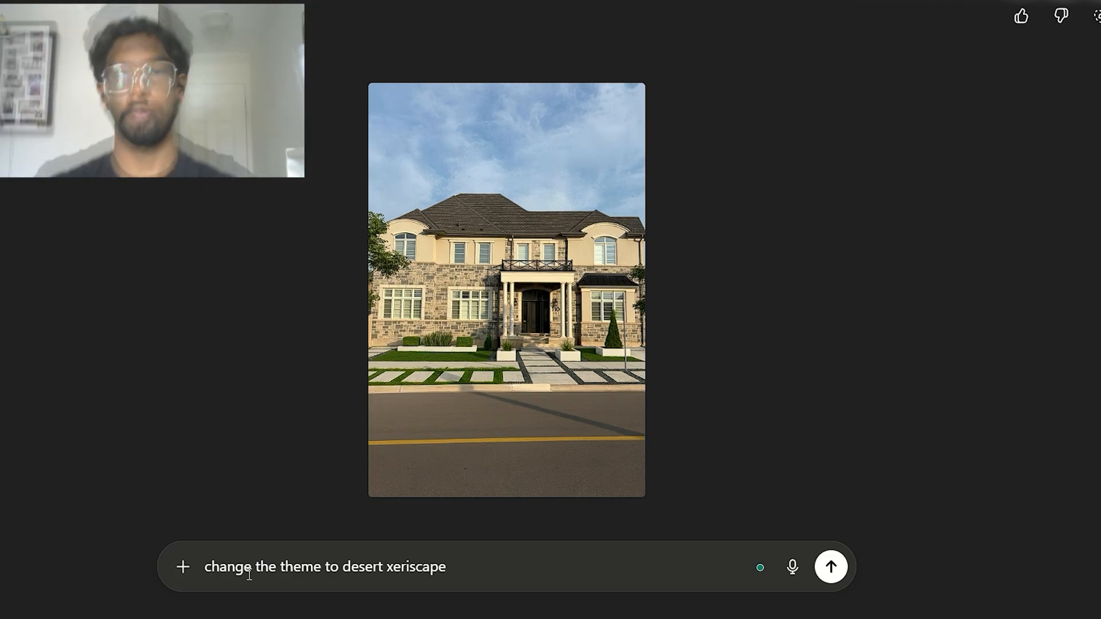
pyautogui.press('Return')
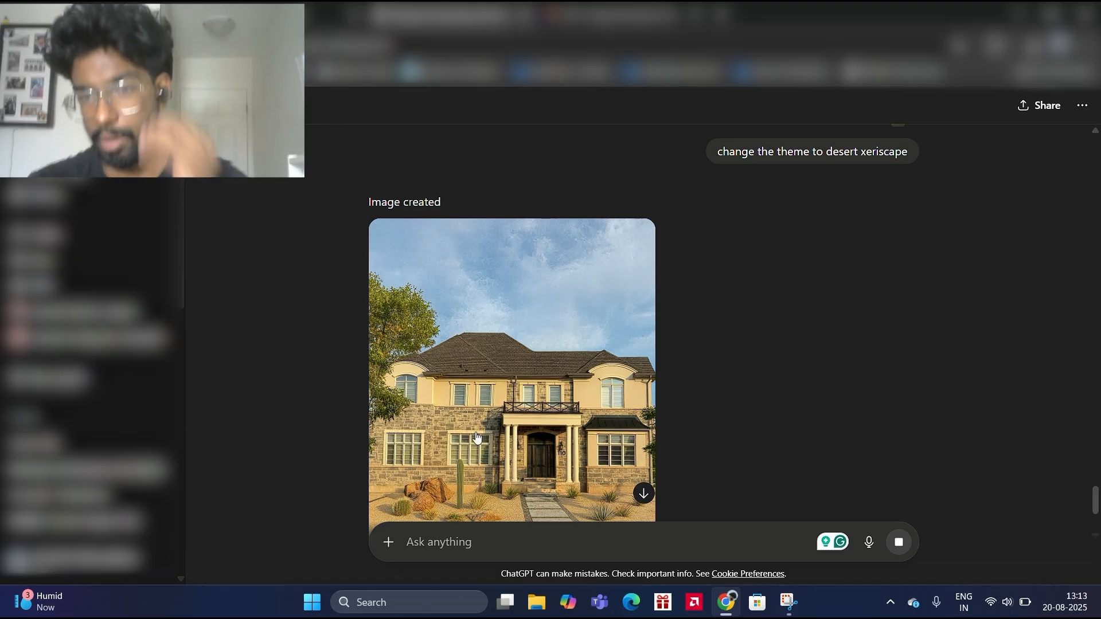
# Step: Open the desert xeriscape image generated from the modern minimalistic version enlarged to examine the new landscaping
pyautogui.scroll(-2, 479, 425)
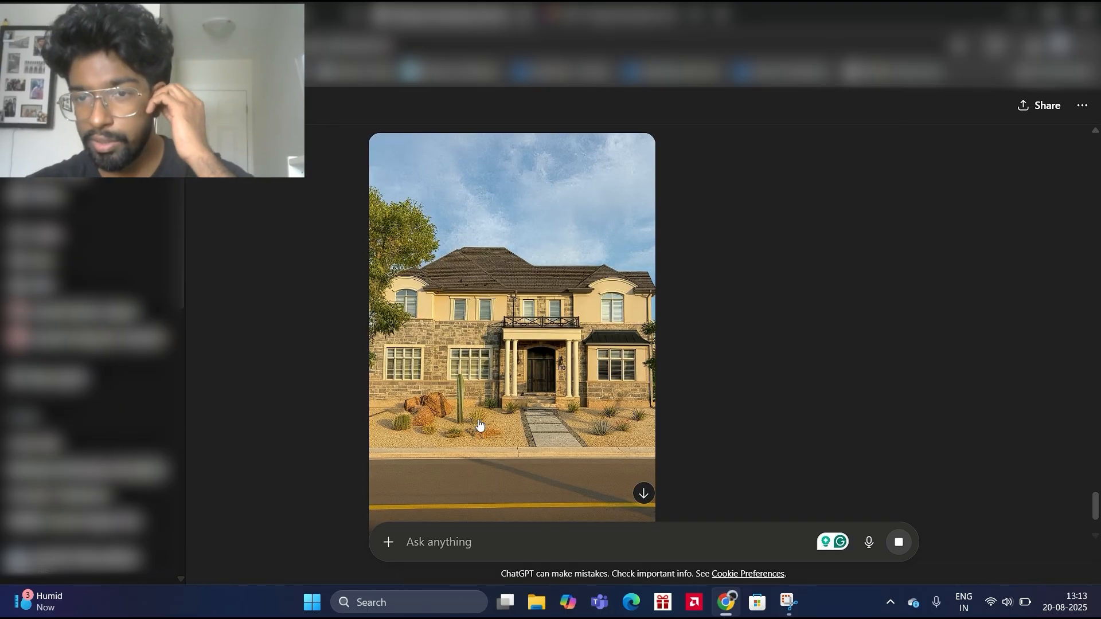
pyautogui.click(534, 351)
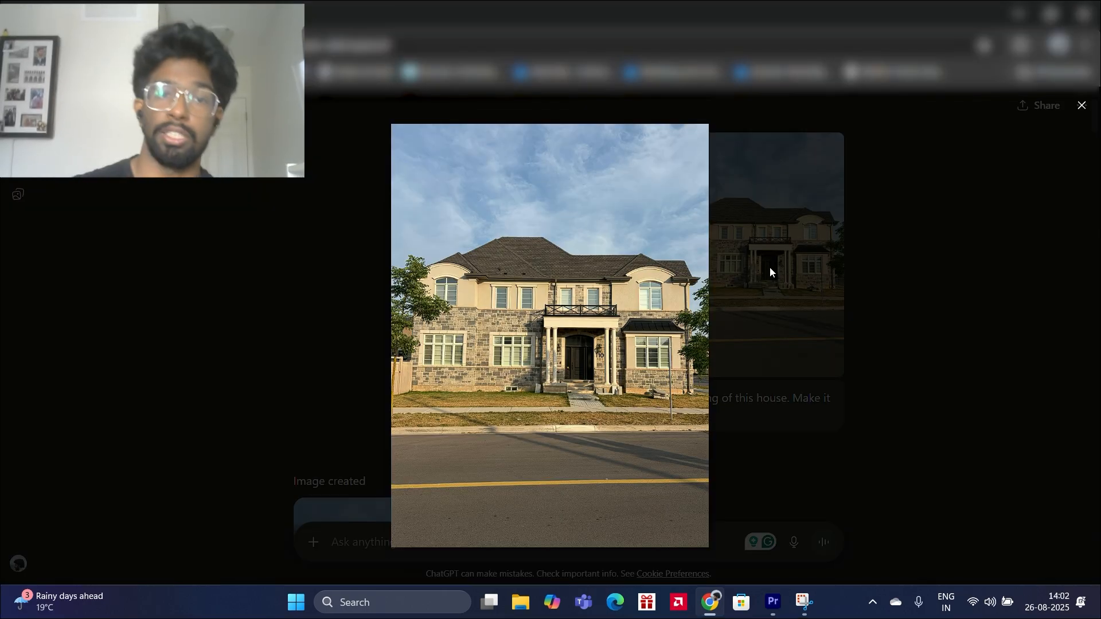
# Step: Close the original house photo and review the modern minimalistic design and the maple tree and pond version enlarged
pyautogui.click(1082, 107)
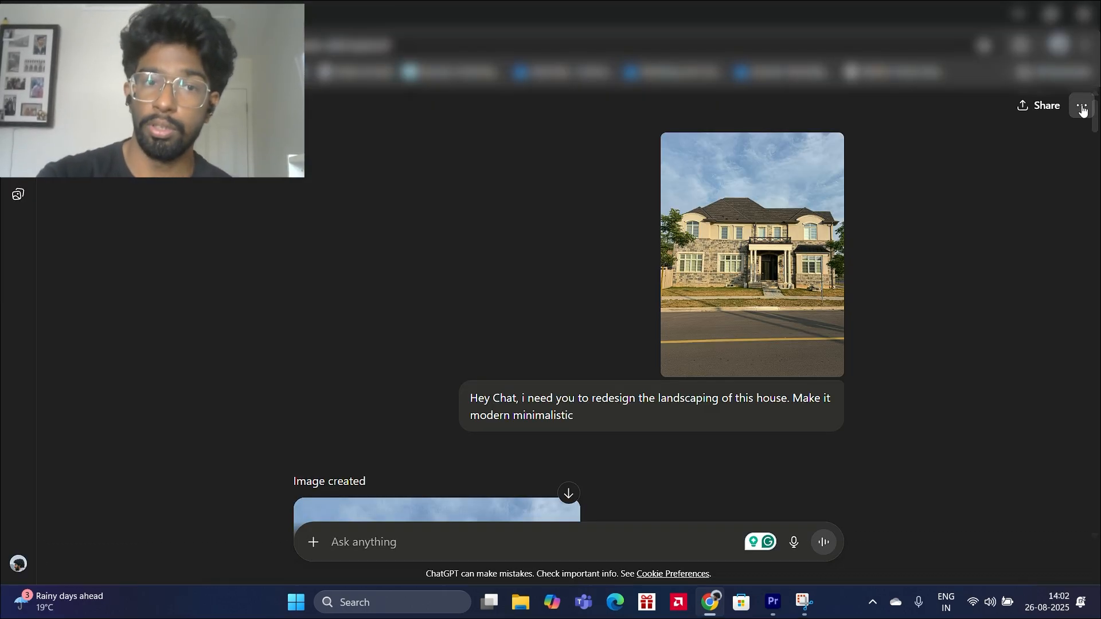
pyautogui.scroll(-6, 739, 302)
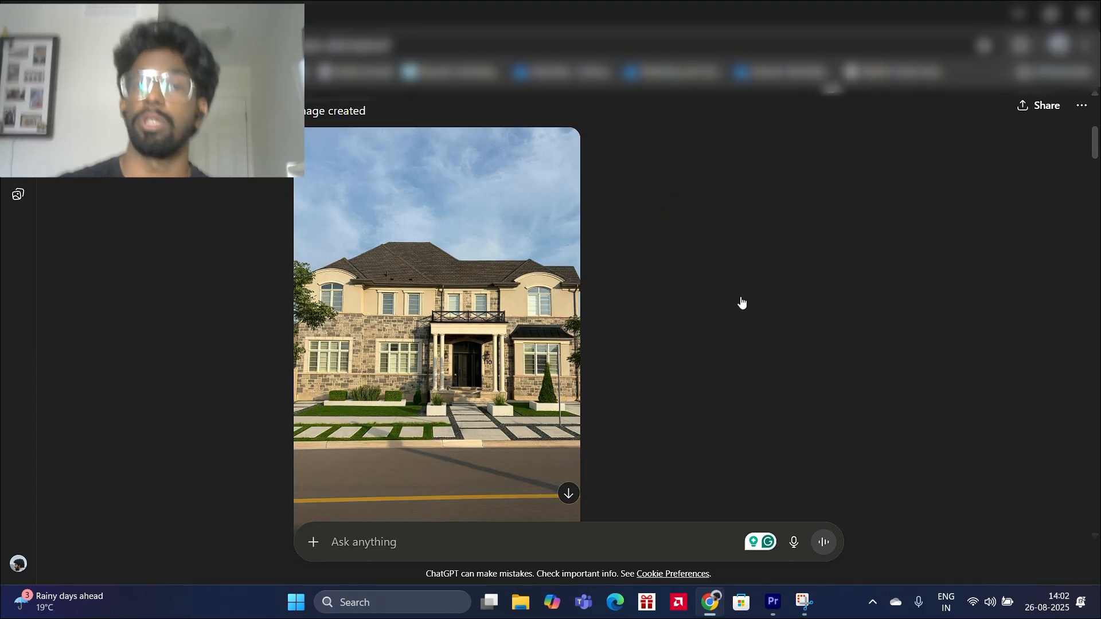
pyautogui.click(410, 332)
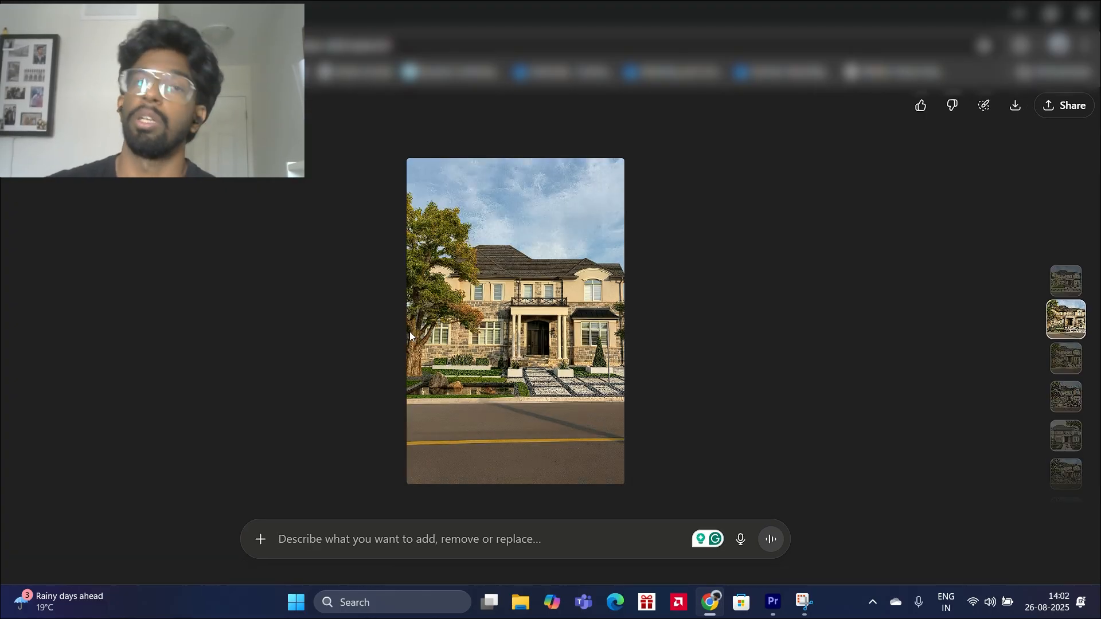